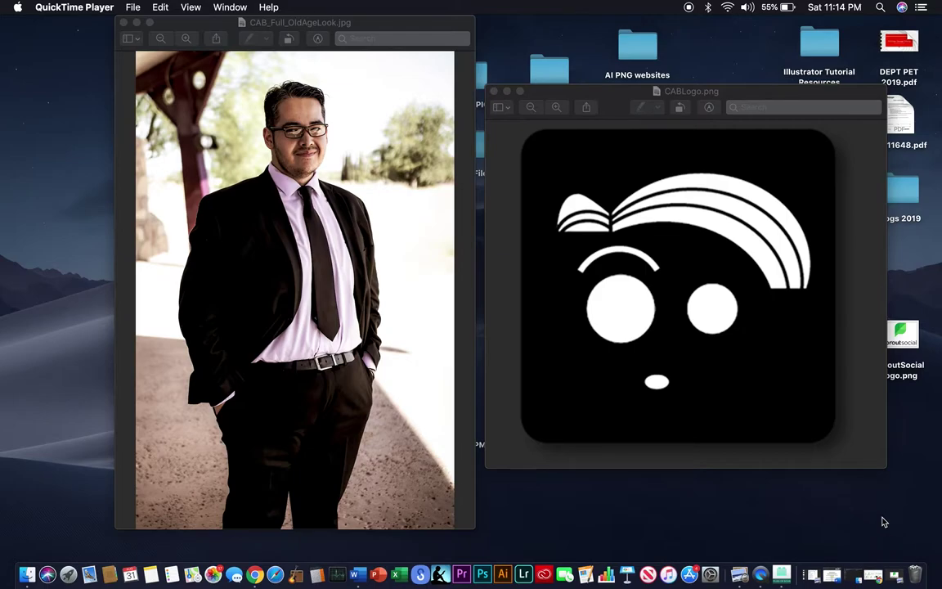
Mark the words "management" and "Social media" in the notes document's first heading separately, and finally the whole heading.
click(885, 572)
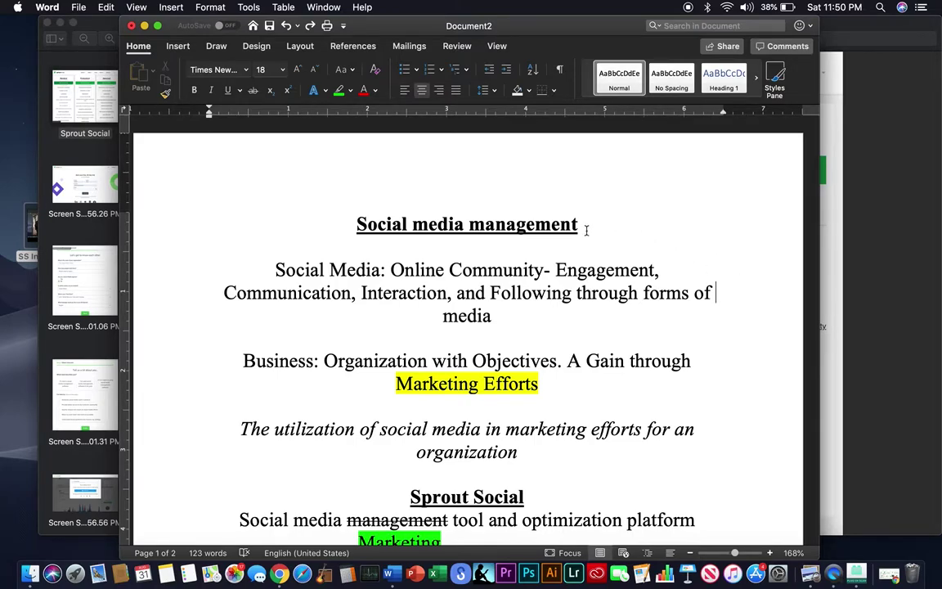
drag(582, 226, 469, 226)
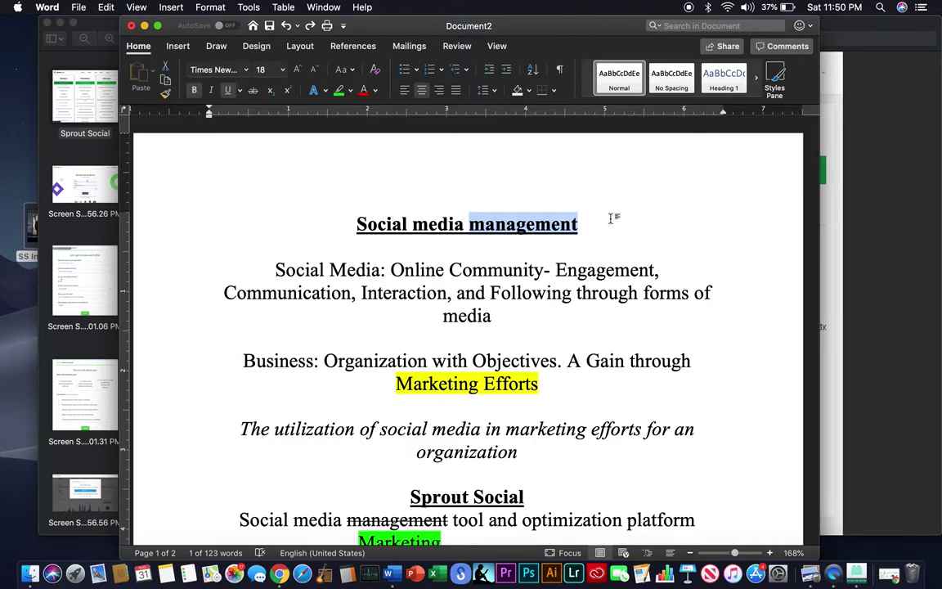
drag(350, 219, 455, 199)
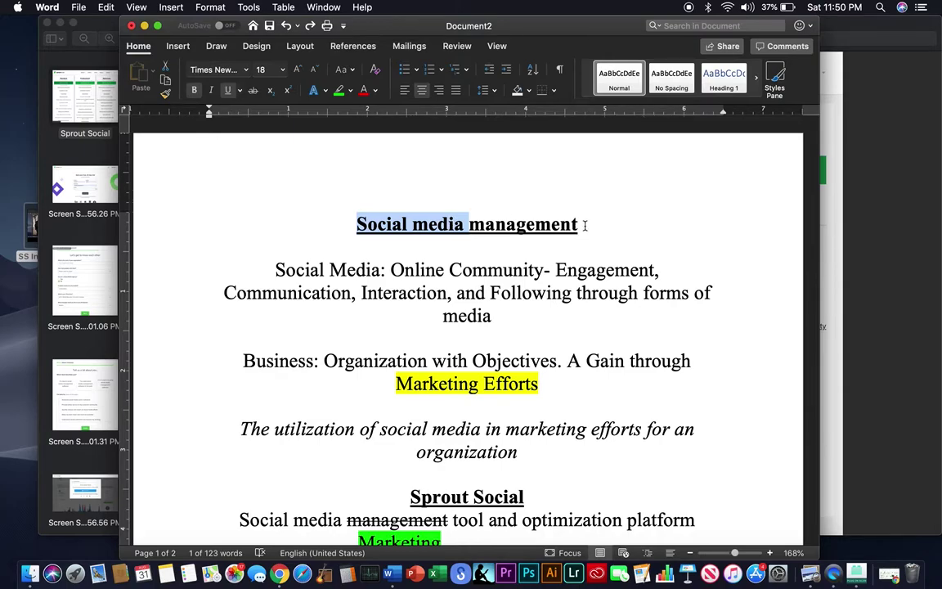
drag(580, 224, 466, 226)
drag(352, 223, 586, 227)
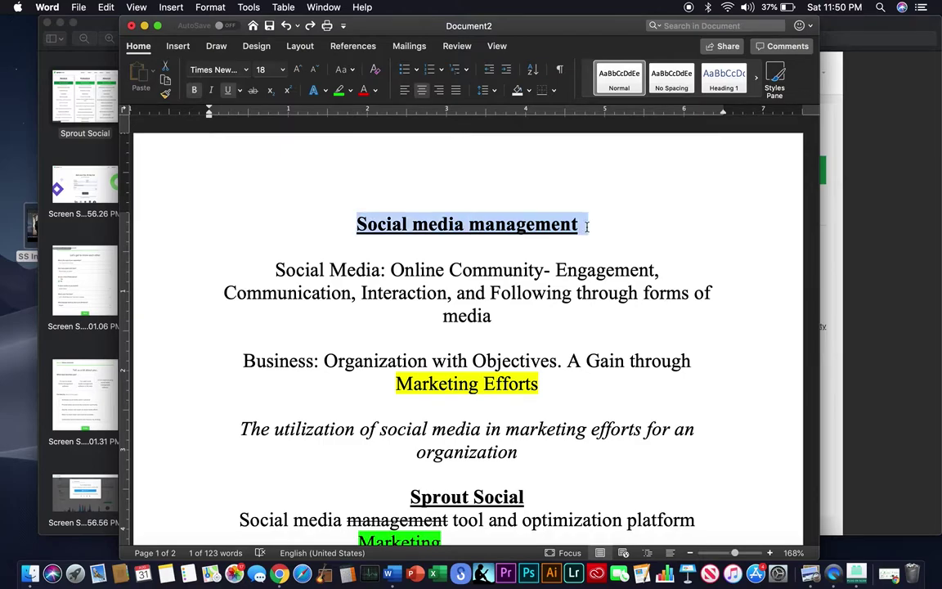
Mark the "Sprout Social" heading below the definitions and clear the selection.
scroll(401, 381, down, 2)
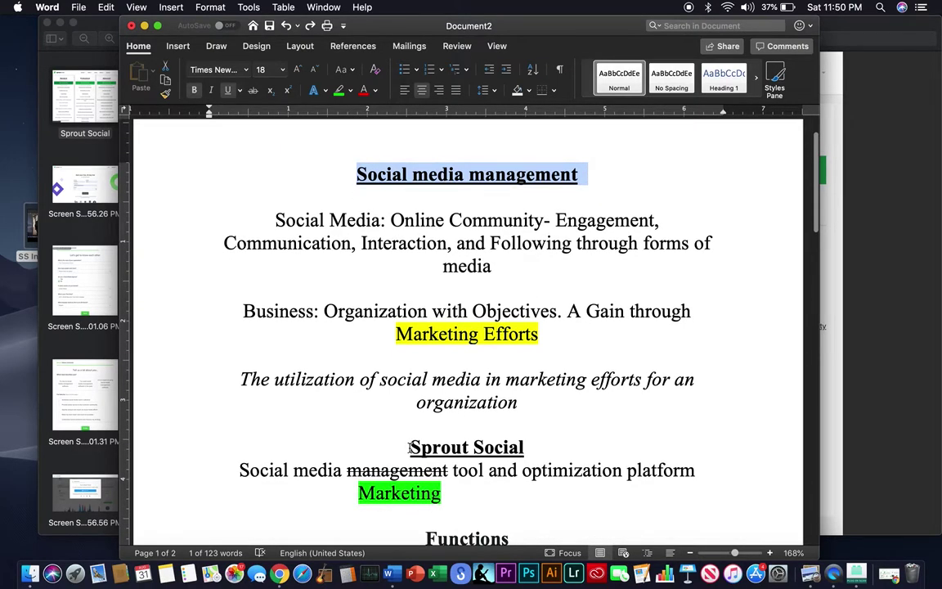
drag(410, 447, 536, 448)
scroll(530, 297, up, 2)
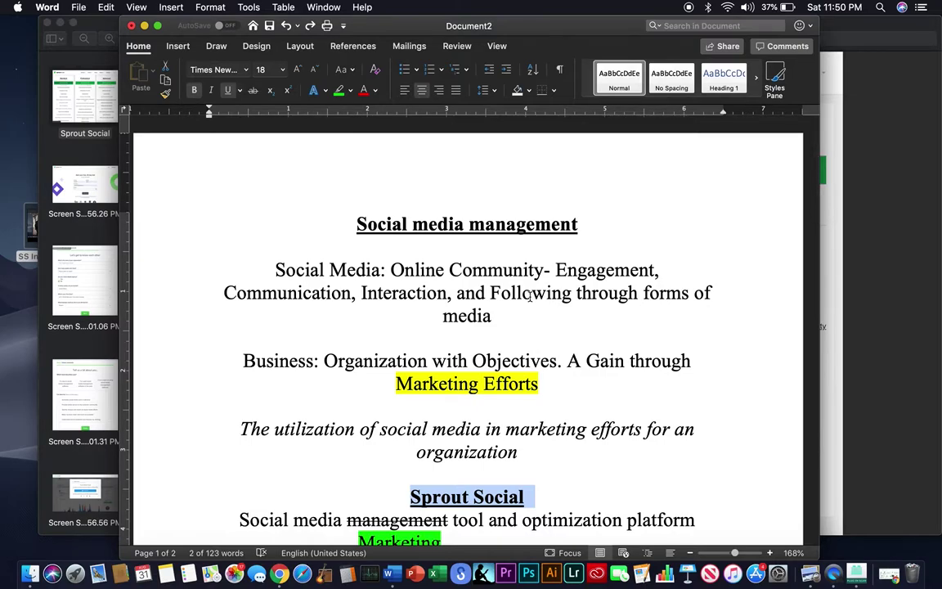
scroll(546, 337, down, 3)
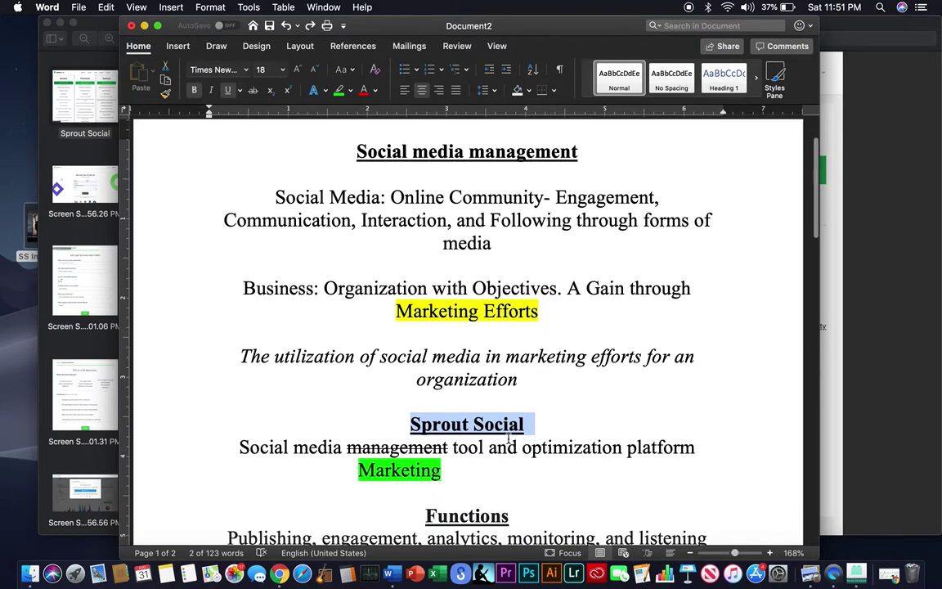
click(530, 426)
scroll(568, 399, up, 3)
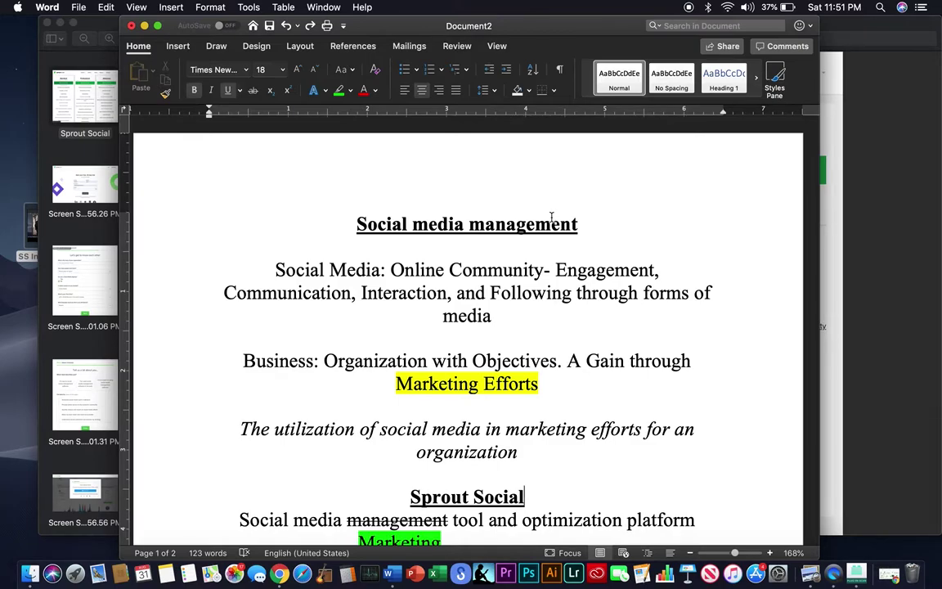
scroll(542, 223, down, 1)
scroll(542, 224, up, 1)
scroll(598, 223, up, 1)
scroll(598, 223, down, 1)
scroll(683, 286, down, 3)
scroll(680, 286, up, 3)
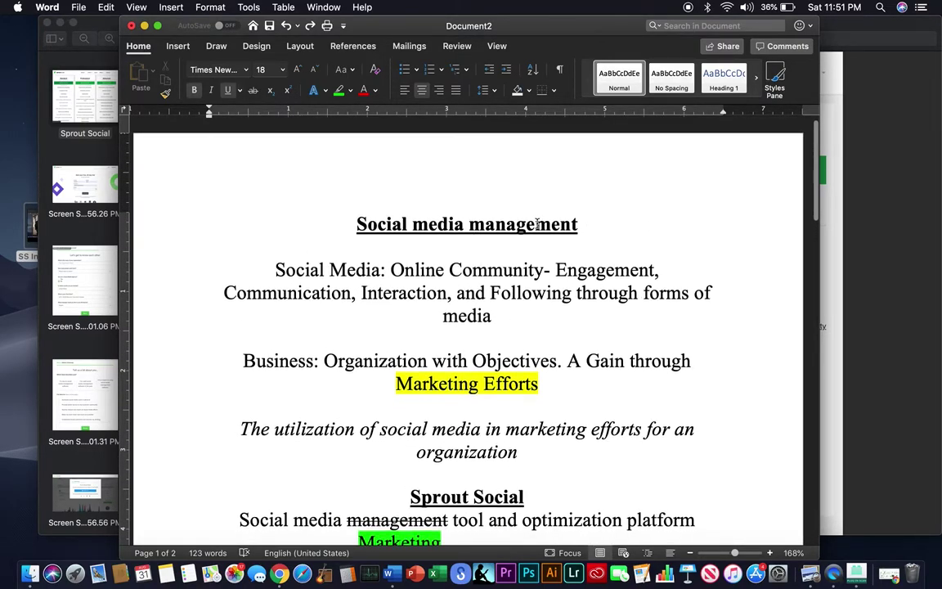
Mark the word "Business" at the start of its definition, clear the selection and review the lines down to the Functions section.
drag(244, 363, 311, 362)
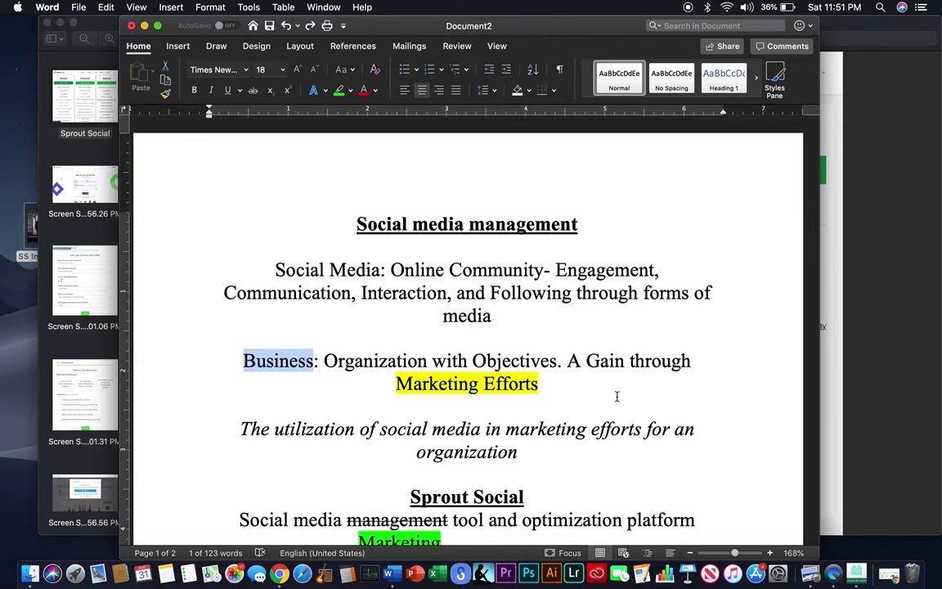
click(617, 390)
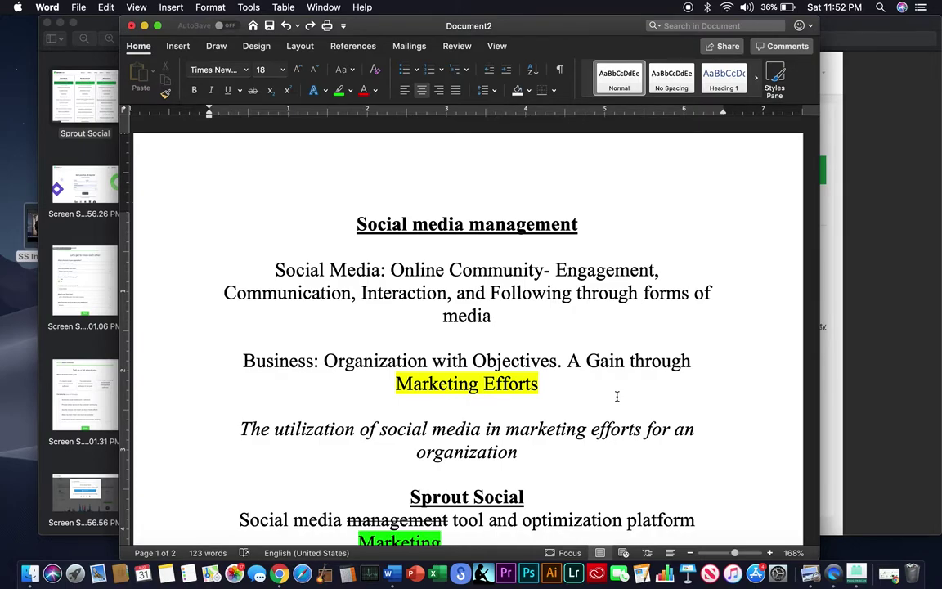
scroll(617, 397, down, 3)
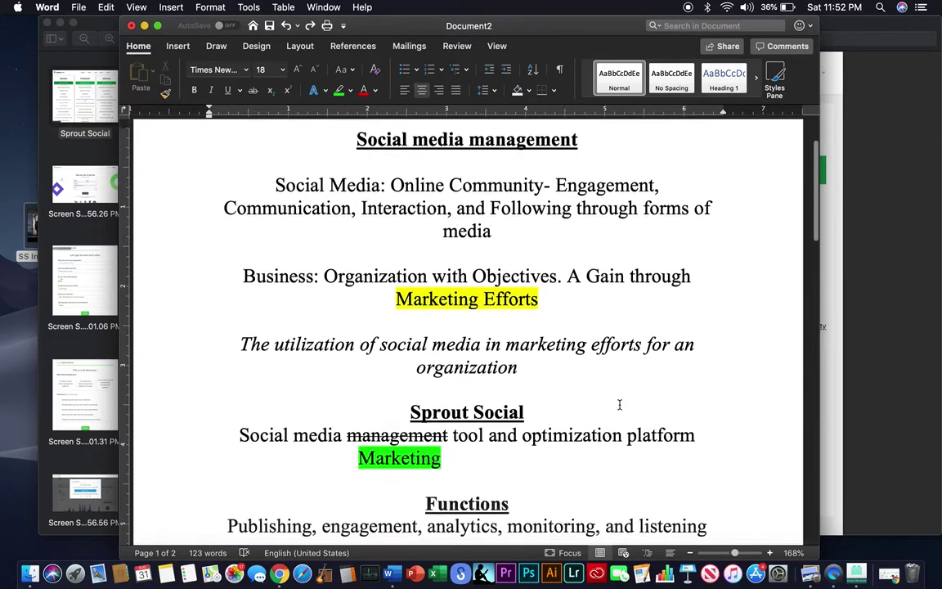
scroll(603, 394, up, 3)
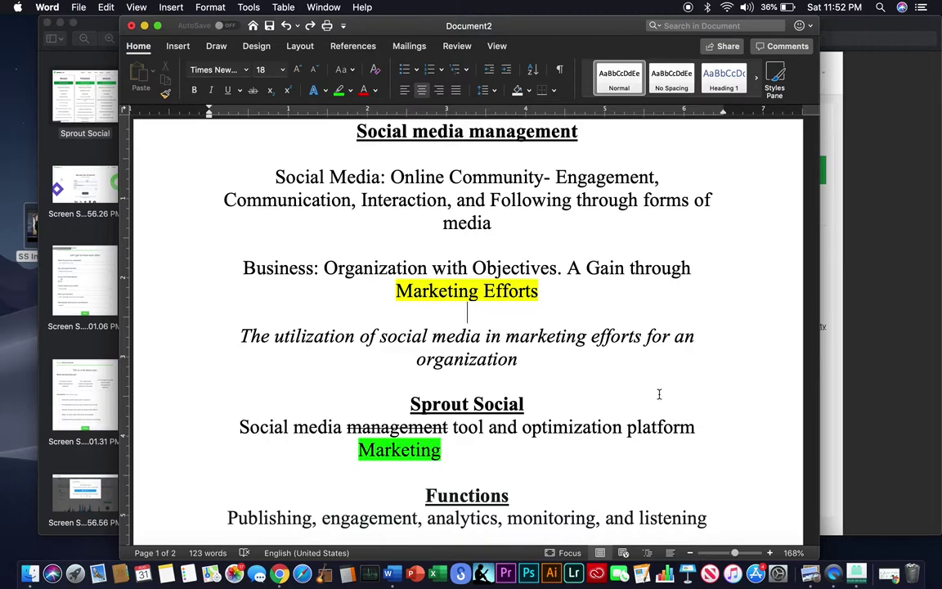
scroll(659, 395, up, 3)
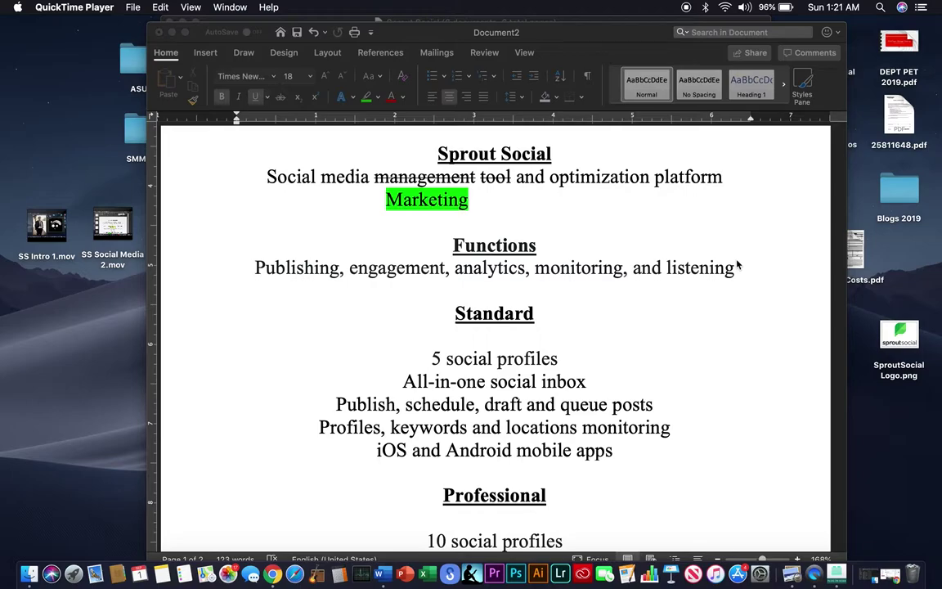
scroll(743, 320, down, 1)
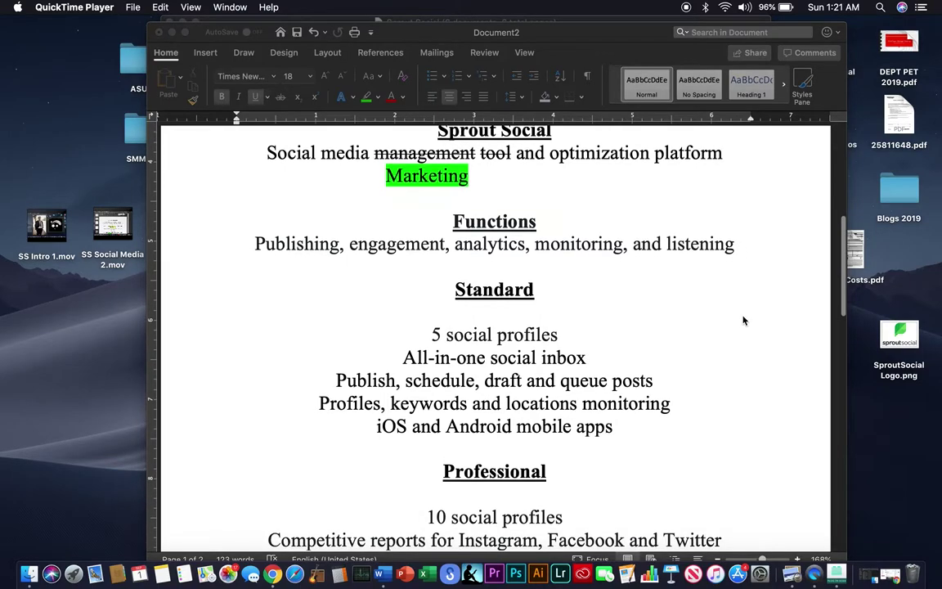
scroll(744, 320, up, 1)
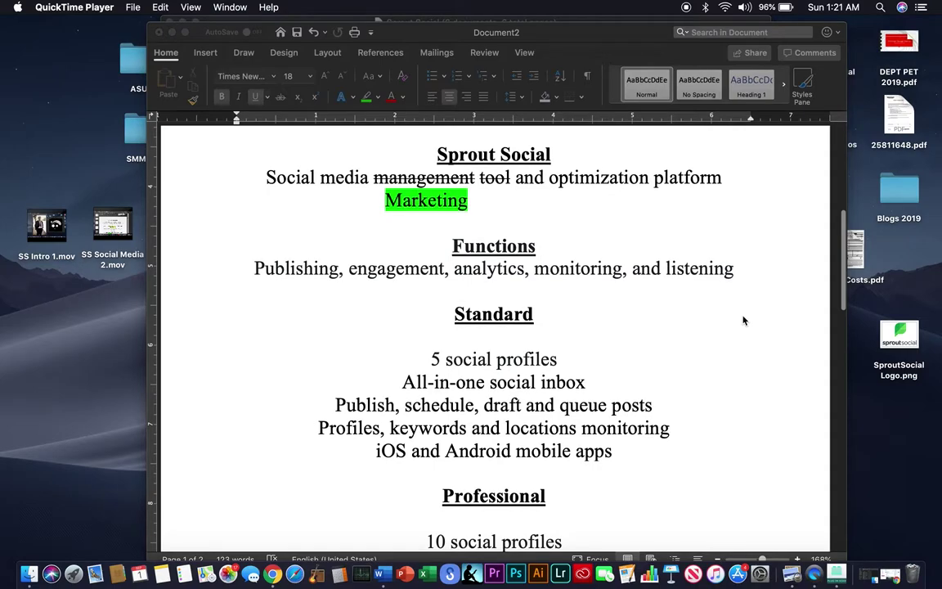
scroll(743, 320, down, 1)
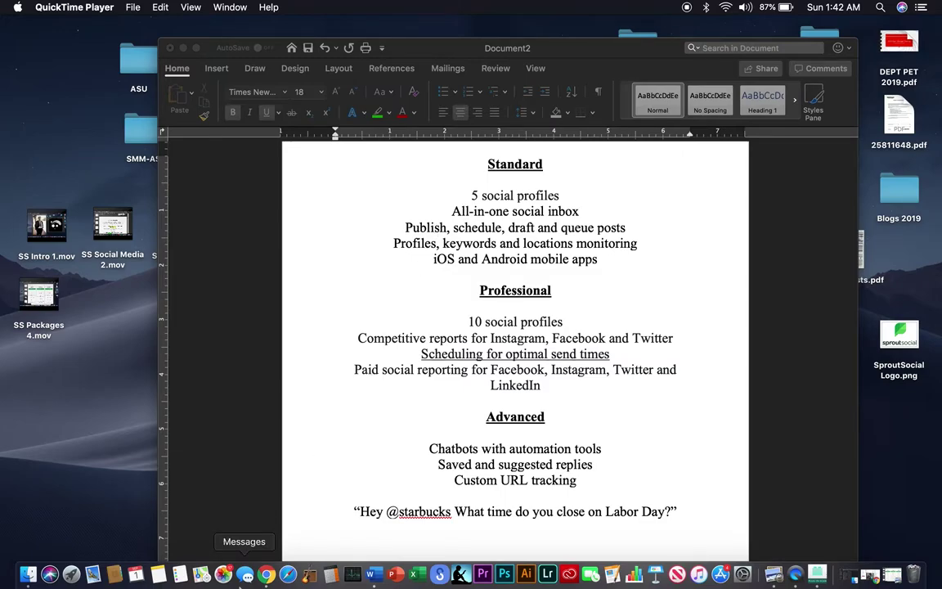
Switch to Chrome to look through Twitter's search suggestions for "amazon", and minimise the browser window.
click(266, 574)
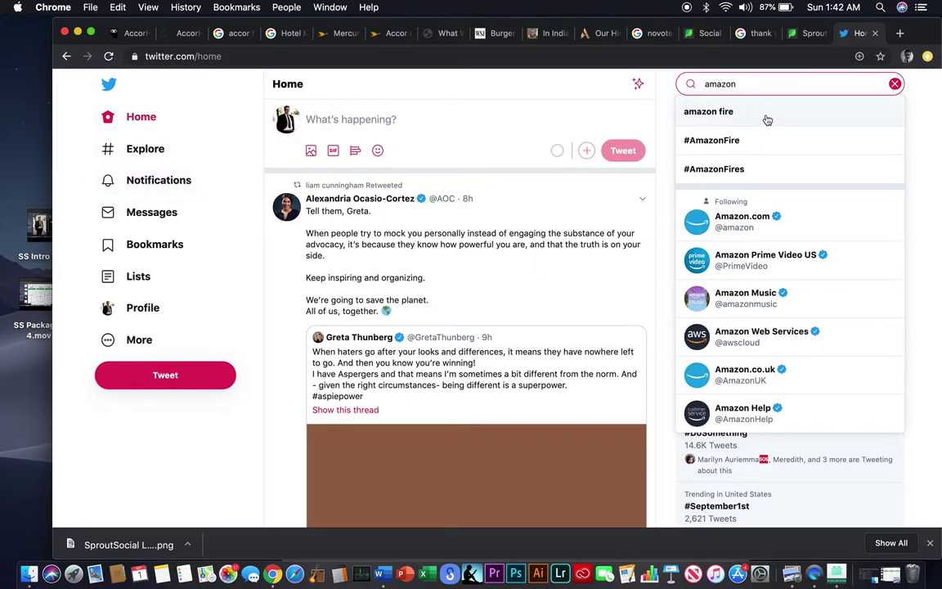
scroll(785, 278, down, 1)
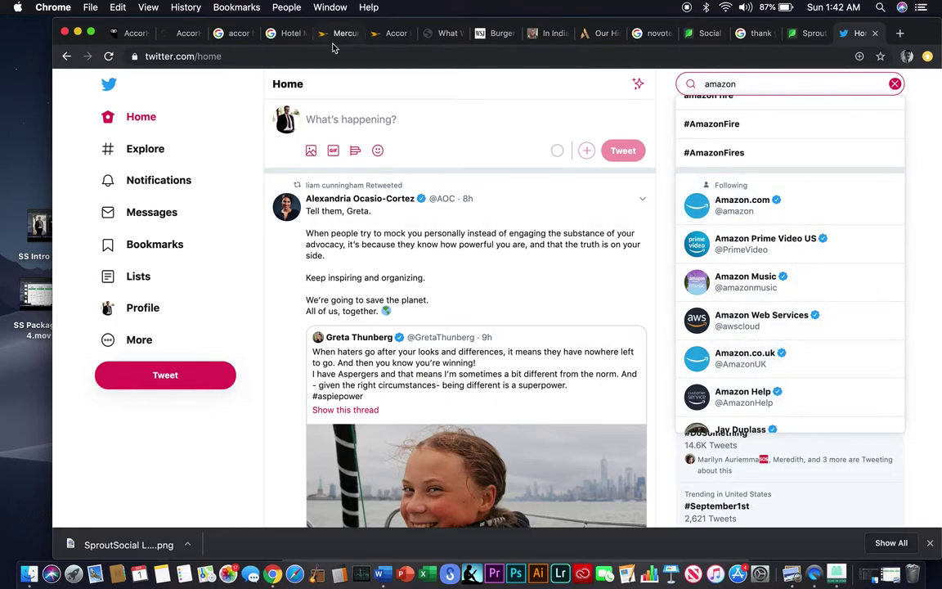
click(78, 32)
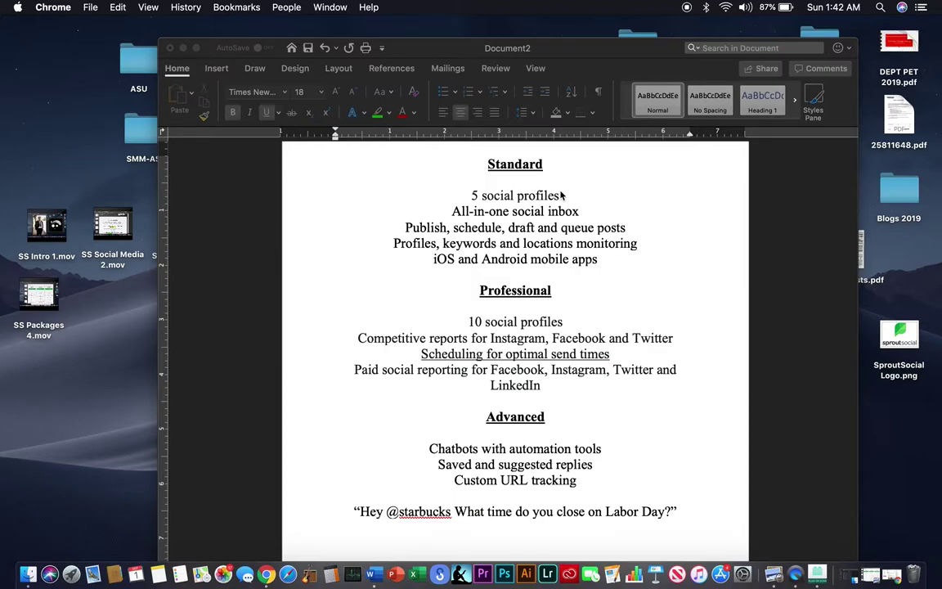
Review the Standard package's features in the notes, marking the line "Publish, schedule, draft and queue posts" and clearing the selection.
scroll(594, 247, down, 1)
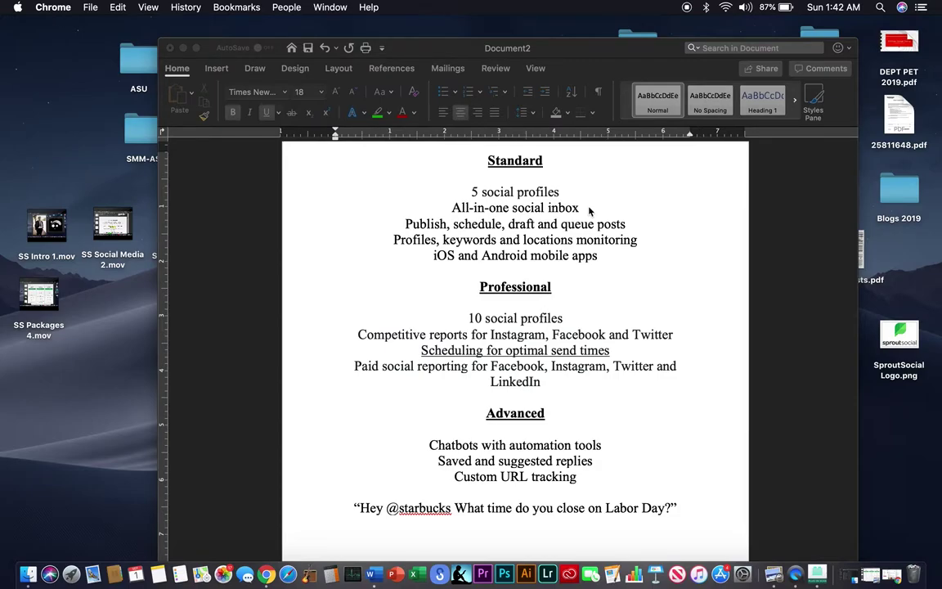
scroll(591, 216, down, 1)
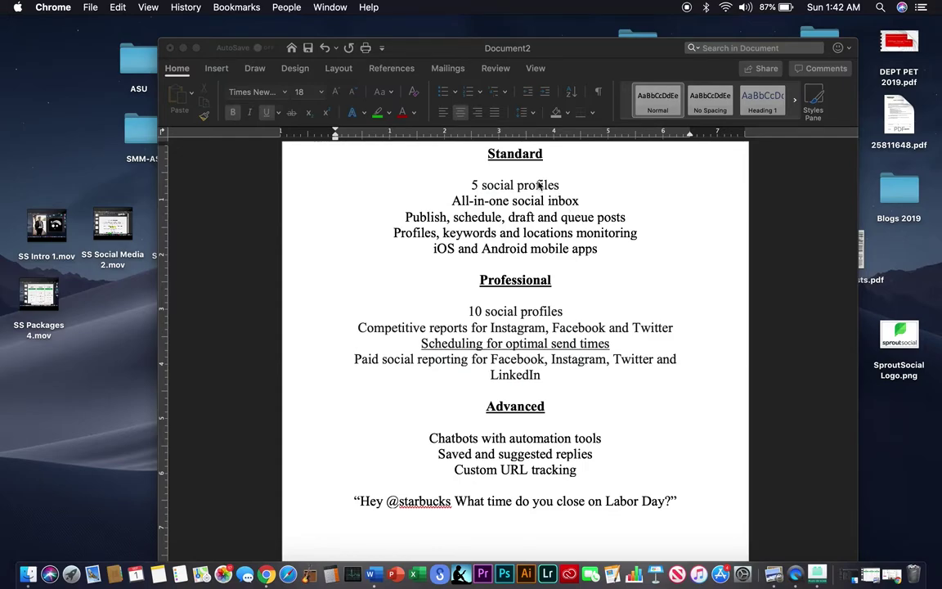
scroll(630, 249, down, 2)
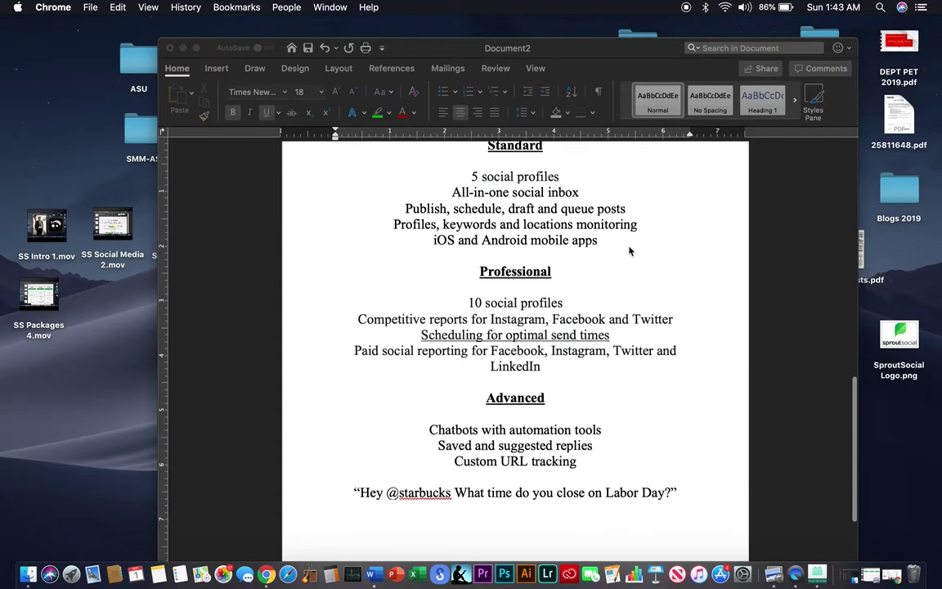
scroll(630, 251, up, 2)
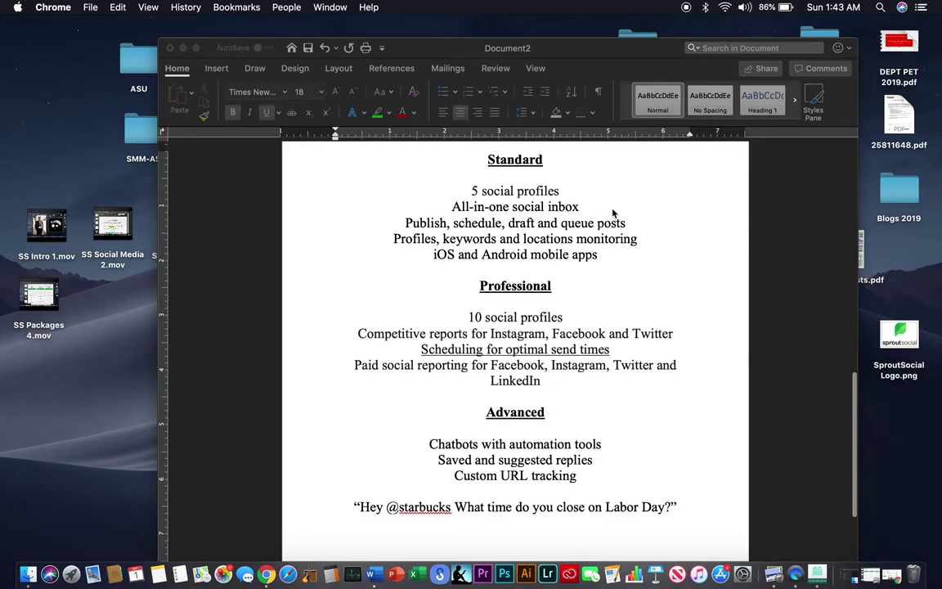
click(628, 227)
drag(628, 227, 411, 229)
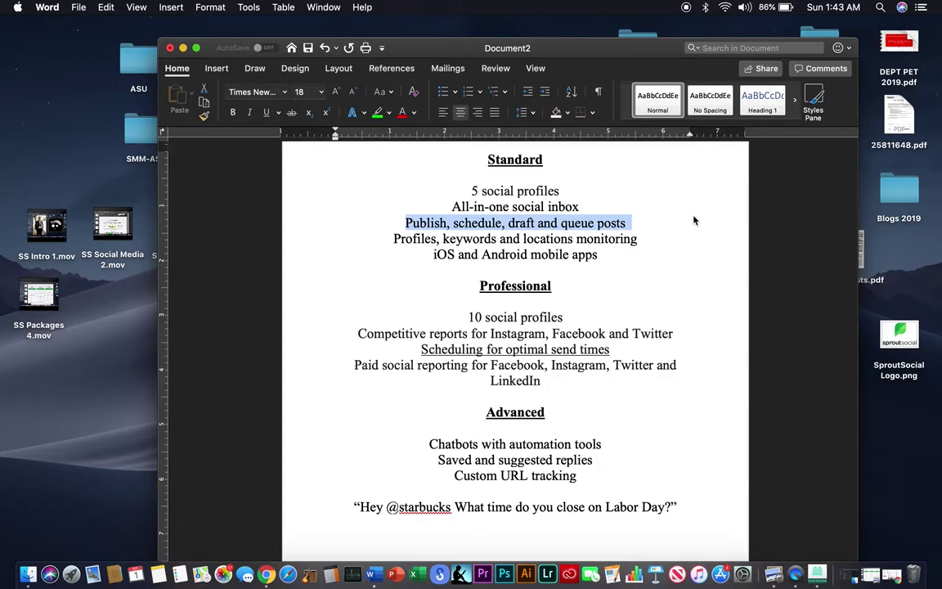
click(658, 241)
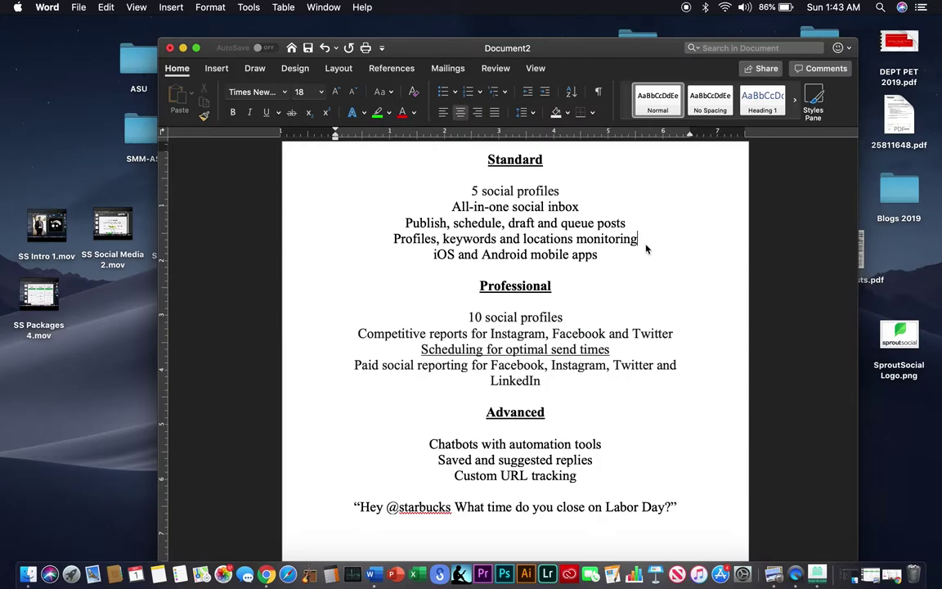
Examine the features listed under the Standard, Professional and Advanced packages in the notes.
scroll(650, 288, up, 1)
scroll(650, 288, down, 1)
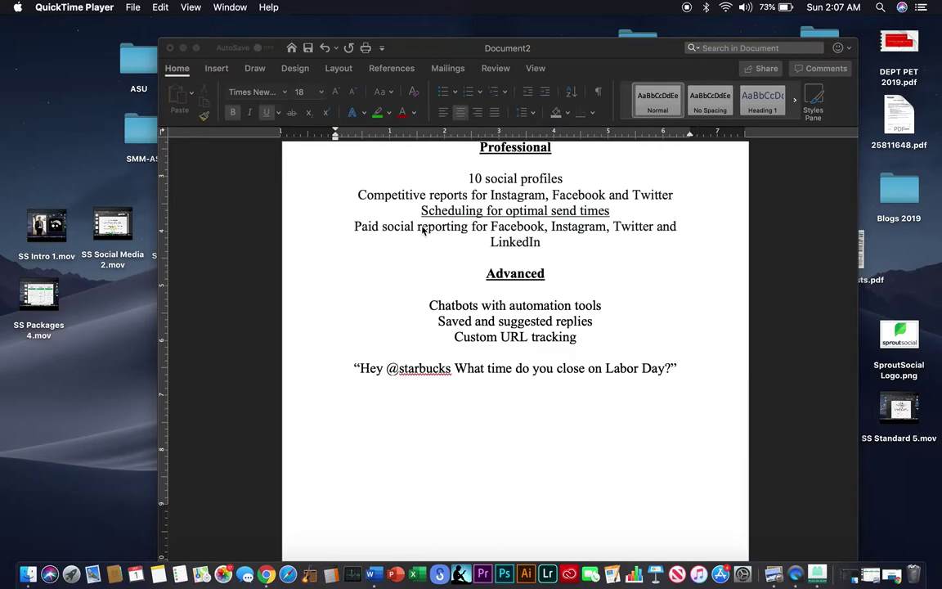
scroll(547, 269, up, 3)
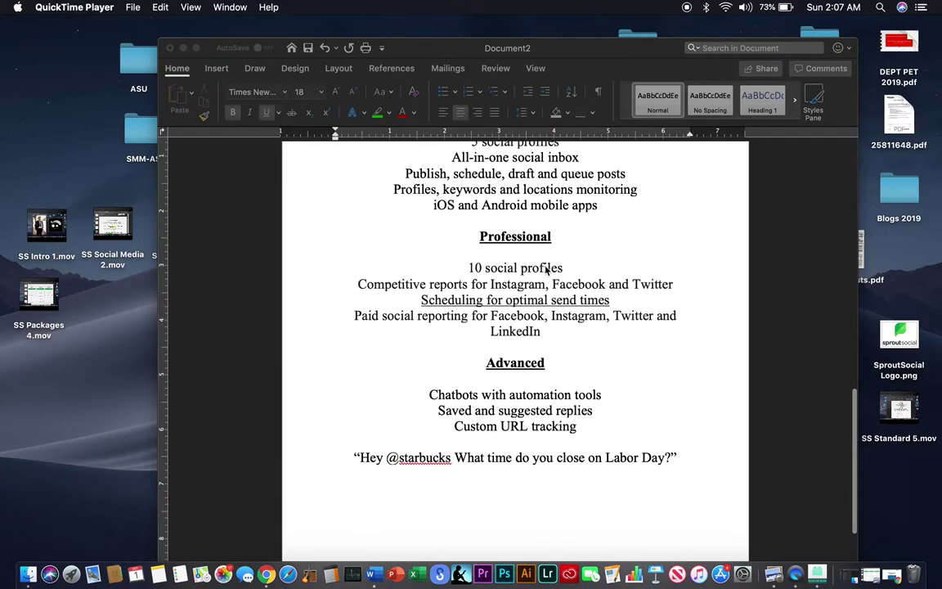
scroll(547, 269, up, 2)
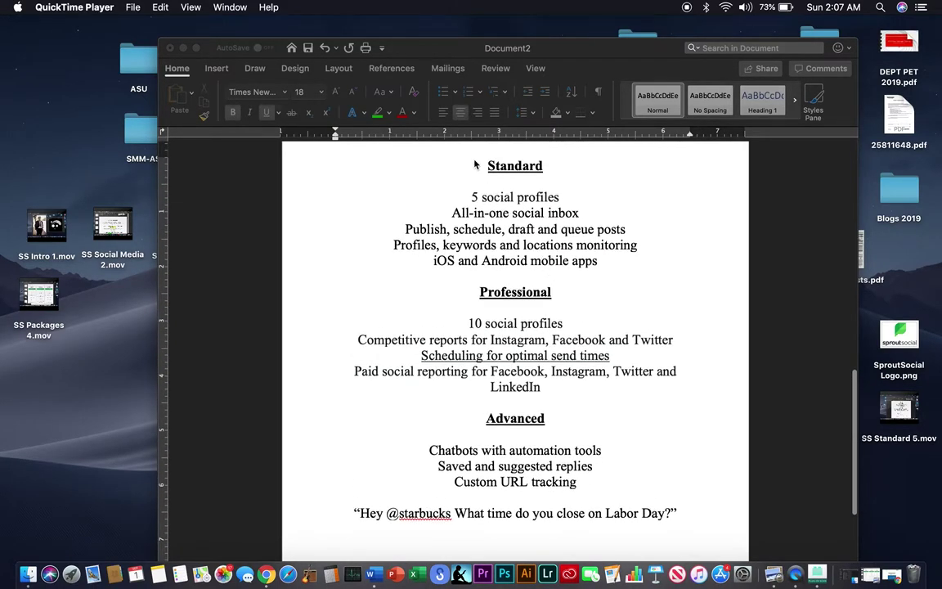
click(475, 165)
scroll(554, 321, down, 4)
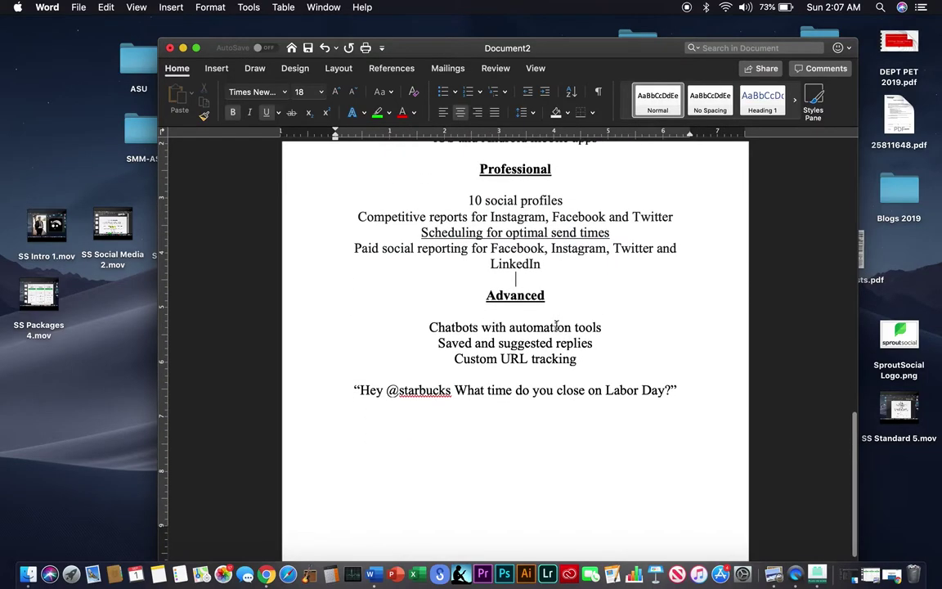
scroll(556, 326, down, 1)
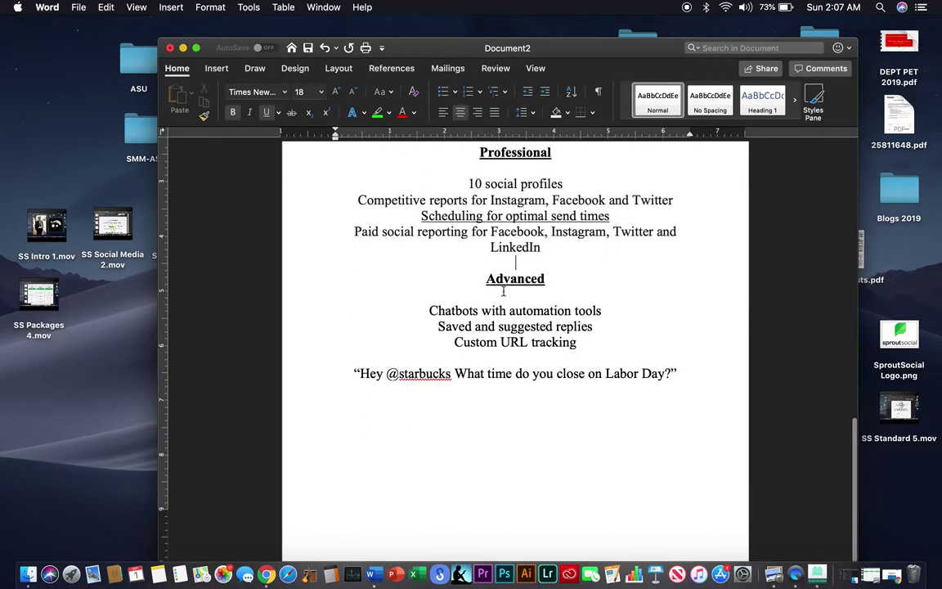
scroll(549, 250, up, 1)
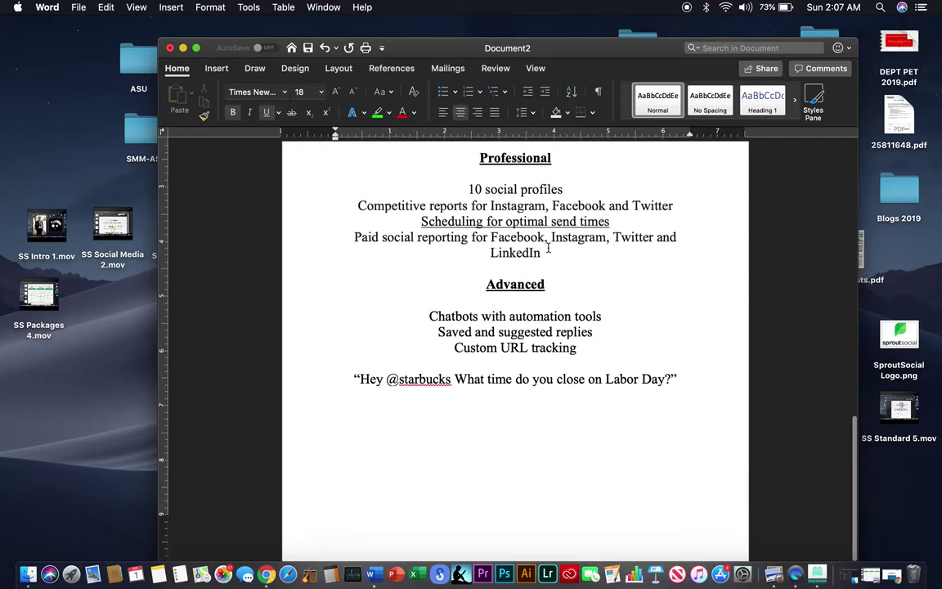
scroll(548, 245, down, 1)
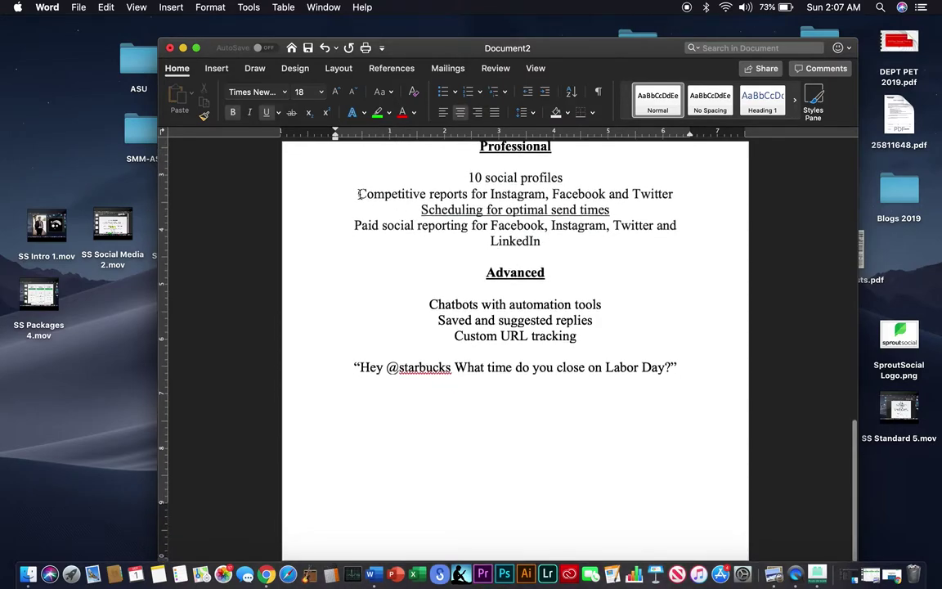
Mark the Professional package's line on competitive reports, and finally only its words "Instagram, Facebook and Twitter".
drag(357, 194, 676, 195)
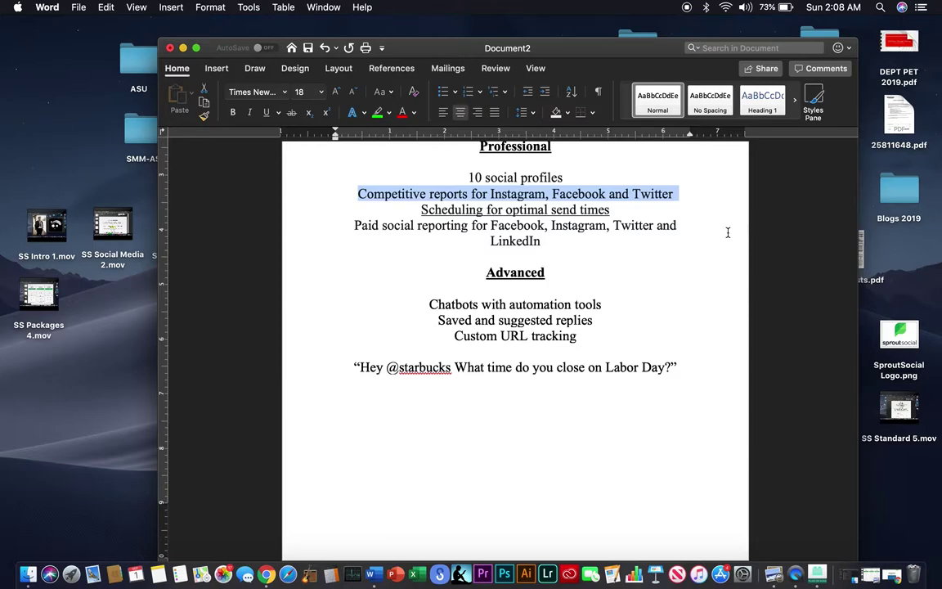
click(696, 210)
drag(678, 197, 491, 195)
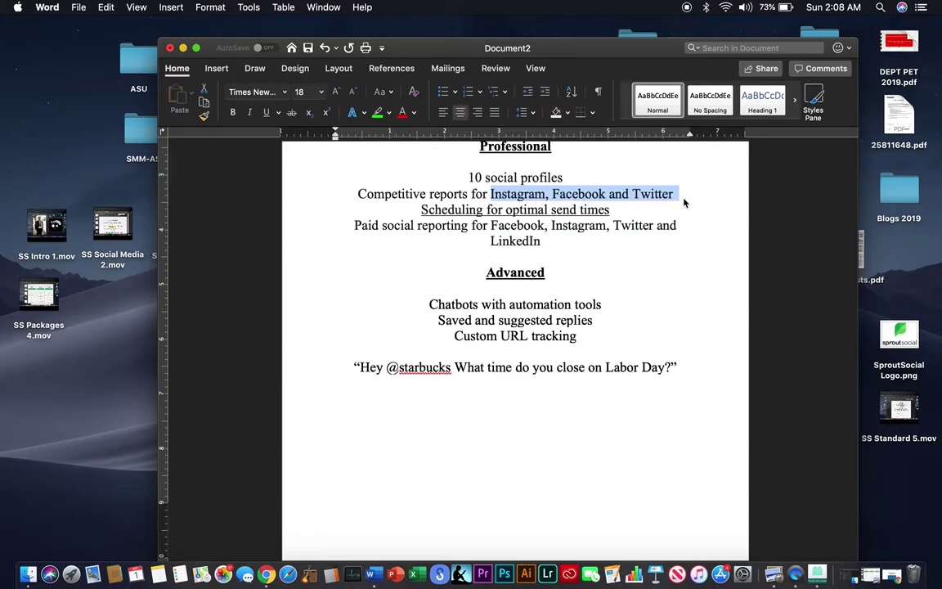
In the Professional package's competitive reports line, mark the word "Facebook", and finally the words "Instagram, Facebook and Twitter".
click(594, 196)
key(Right)
key(Right)
key(Right)
double_click(600, 193)
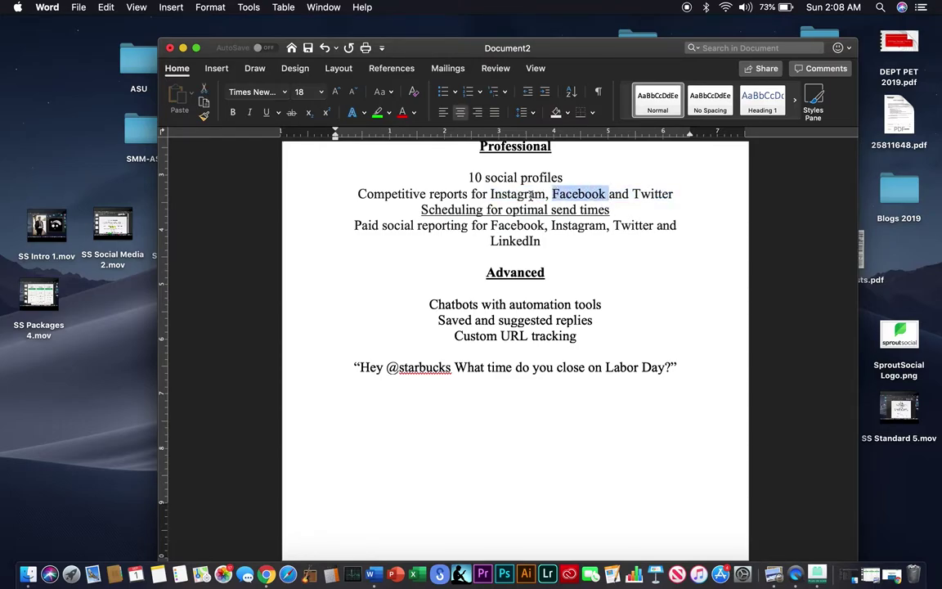
click(531, 194)
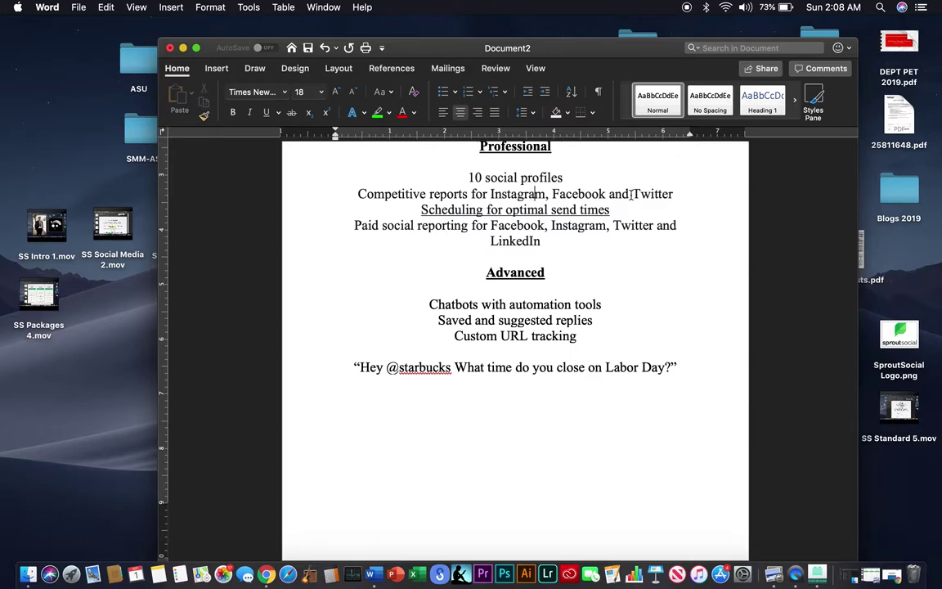
drag(672, 195, 519, 192)
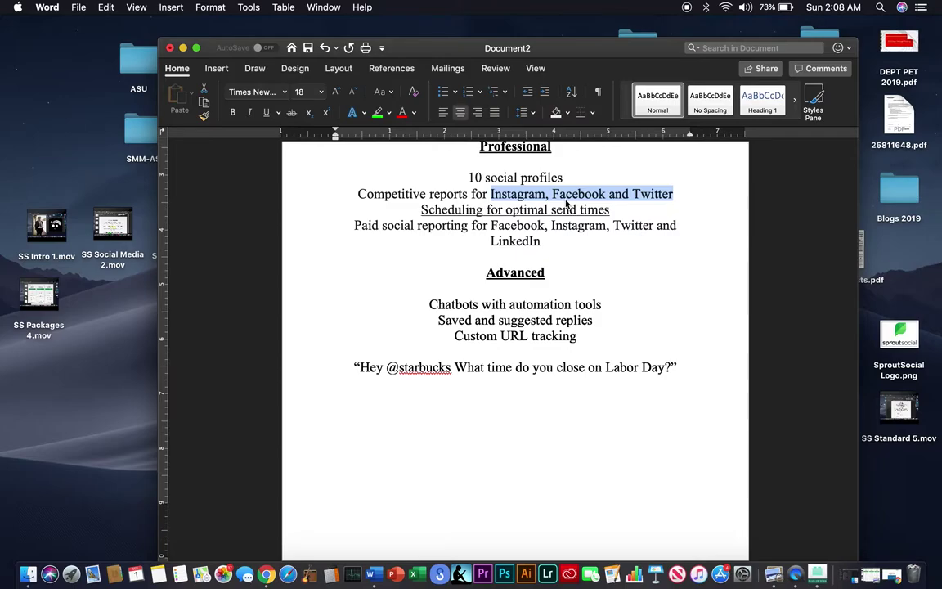
Mark the Professional line "Scheduling for optimal send times", and finally the words "Competitive reports" in the line above it.
click(610, 253)
triple_click(610, 210)
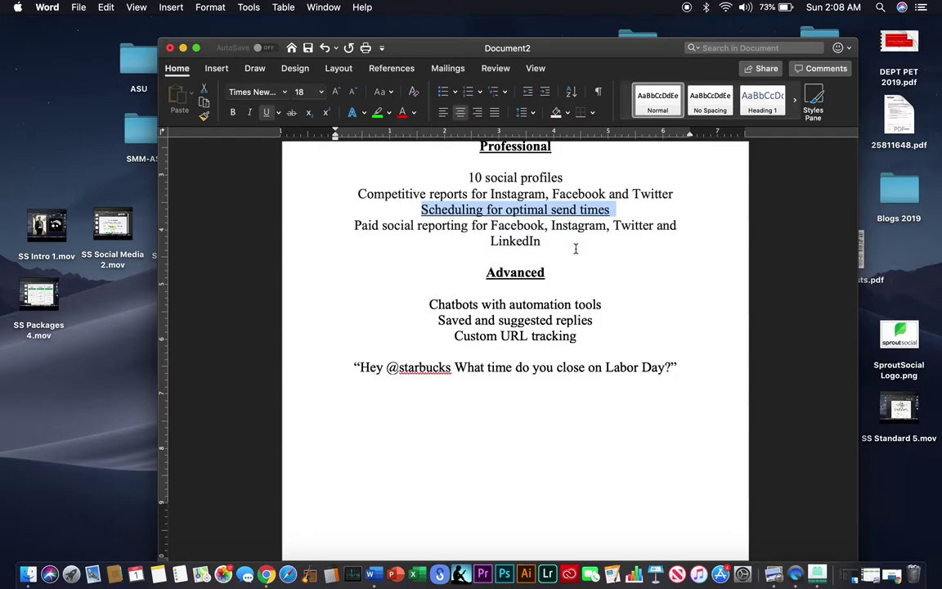
drag(358, 193, 470, 193)
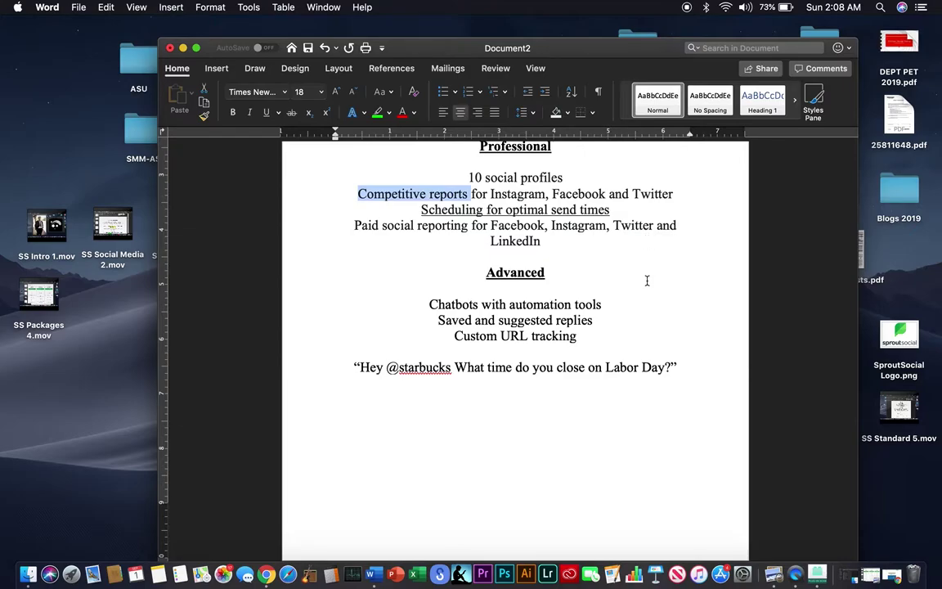
Mark the words "Facebook, Instagram, Twitter and LinkedIn" in the Professional package's paid social reporting line.
scroll(645, 262, down, 1)
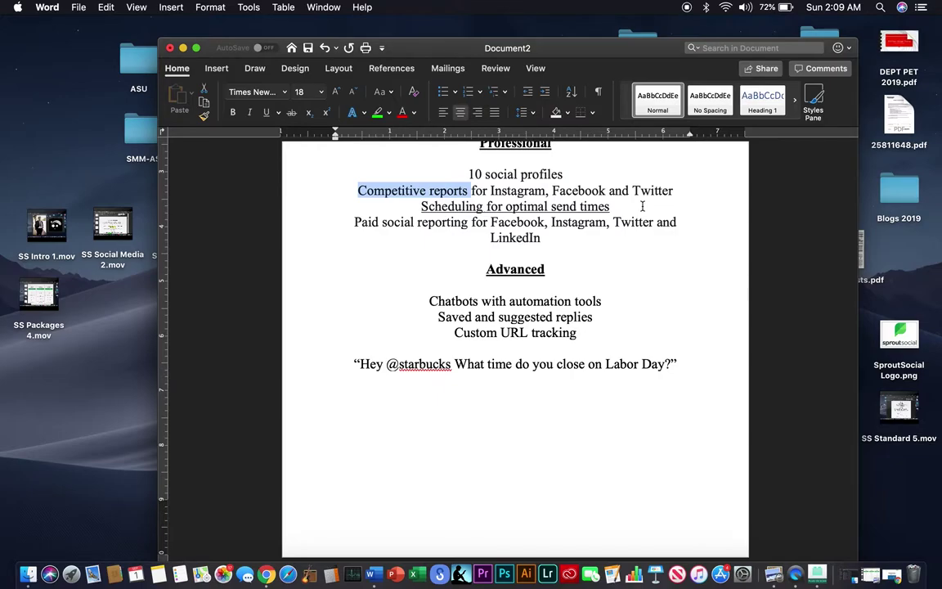
click(556, 236)
drag(553, 238, 386, 230)
click(564, 246)
drag(539, 237, 492, 232)
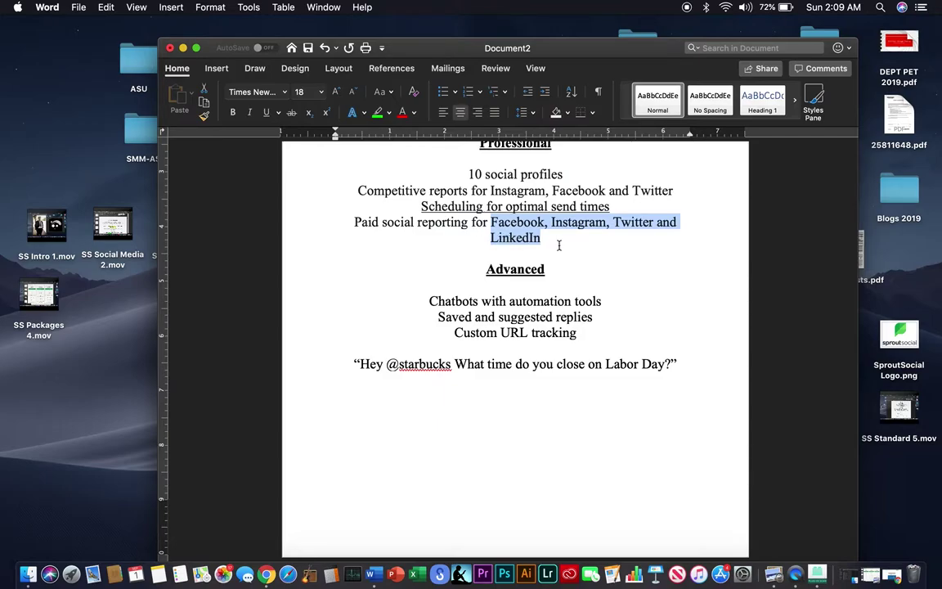
Review the feature lists of the three packages in the notes and mark "Custom URL tracking" under Advanced.
scroll(568, 242, up, 5)
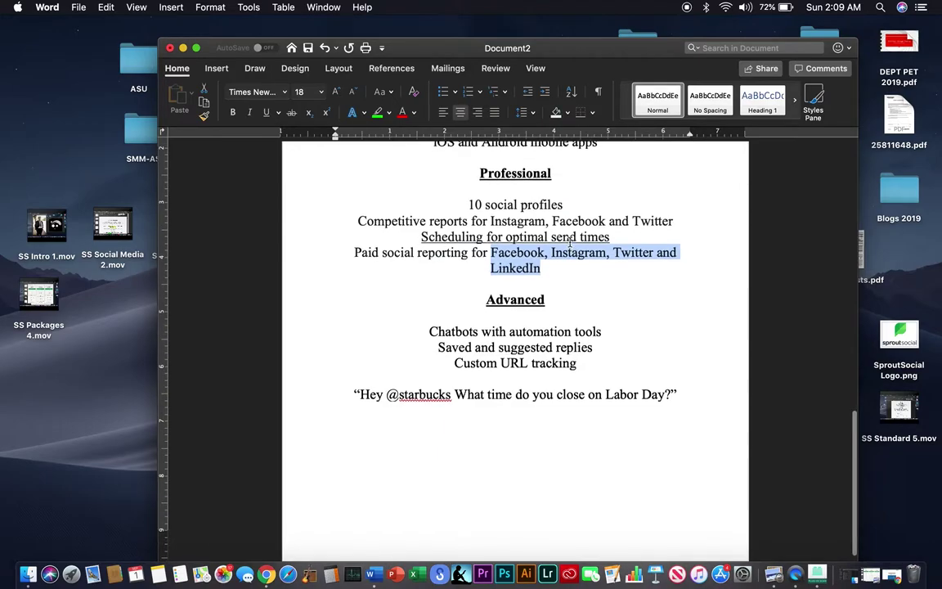
scroll(568, 244, up, 3)
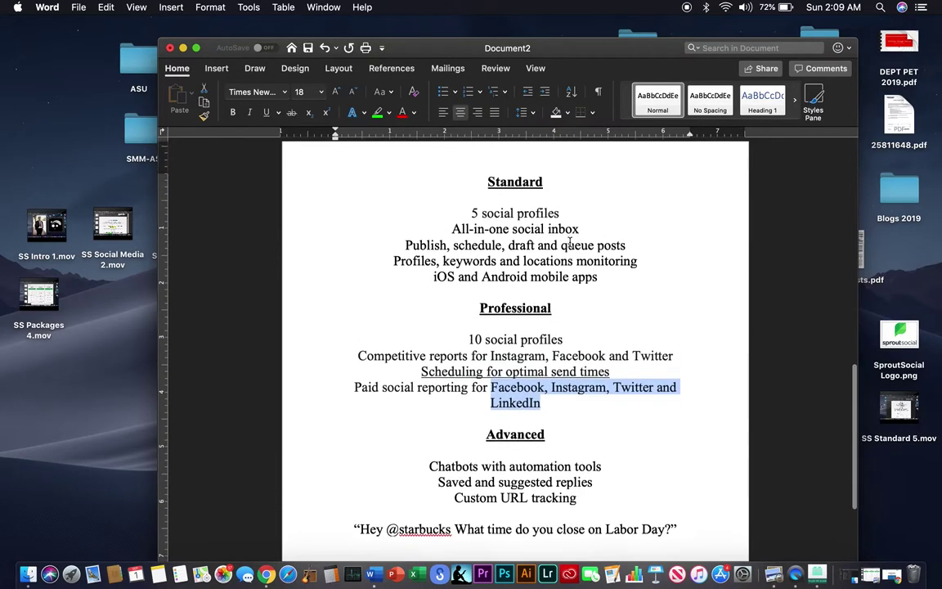
scroll(556, 279, down, 5)
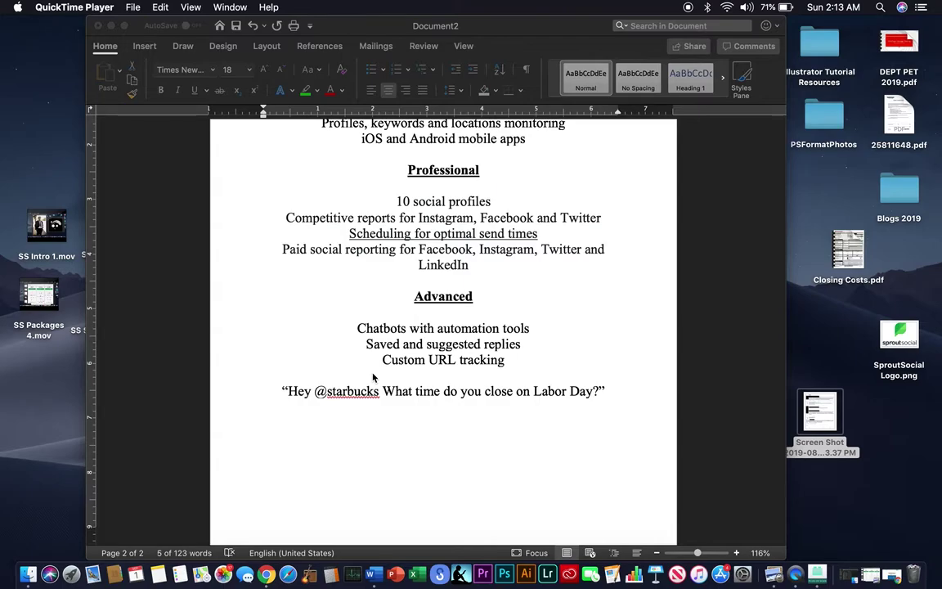
scroll(474, 341, down, 1)
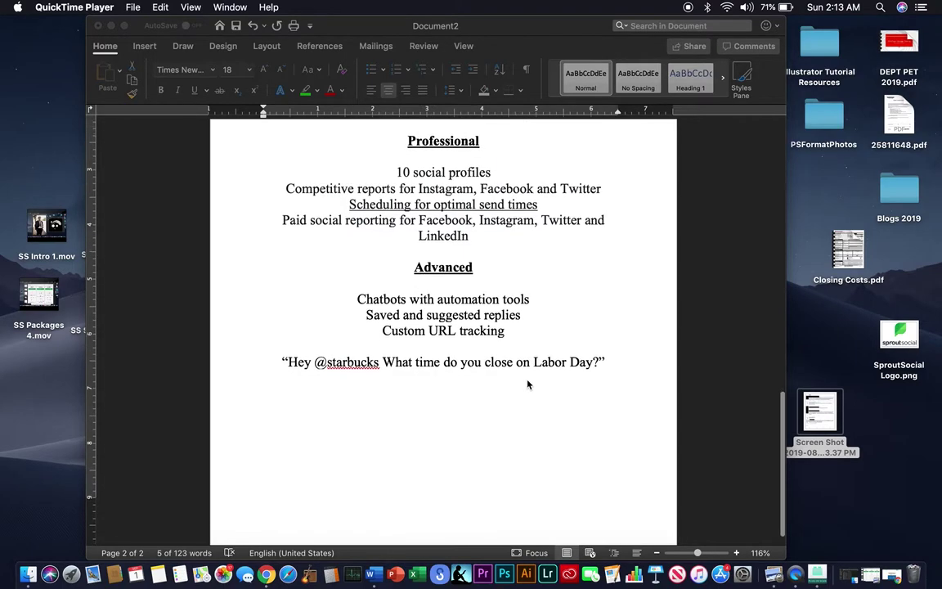
click(403, 315)
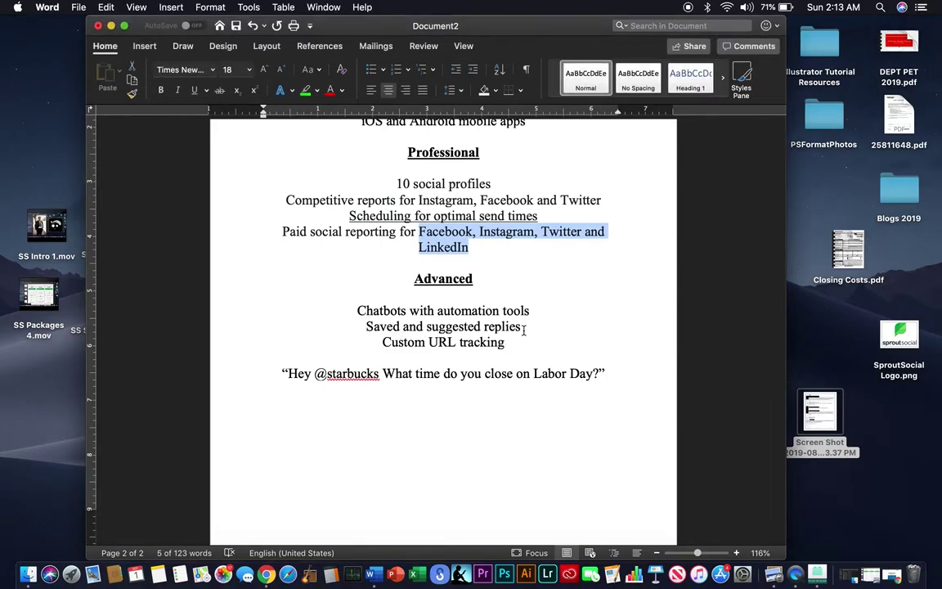
drag(522, 326, 358, 311)
click(382, 343)
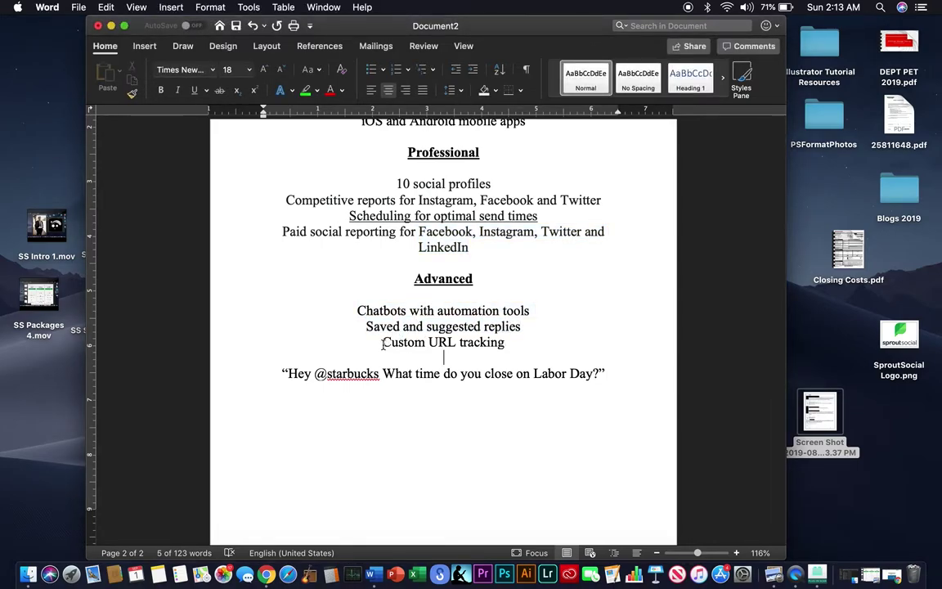
drag(382, 343, 508, 345)
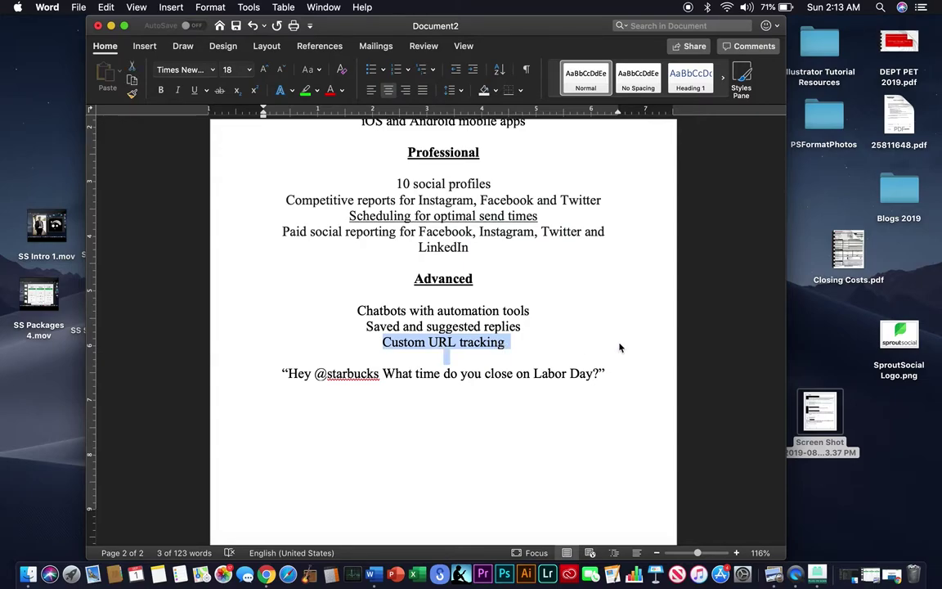
Mark the Advanced package's lines "Chatbots with automation tools" and "Saved and suggested replies".
scroll(570, 294, up, 1)
scroll(570, 294, down, 1)
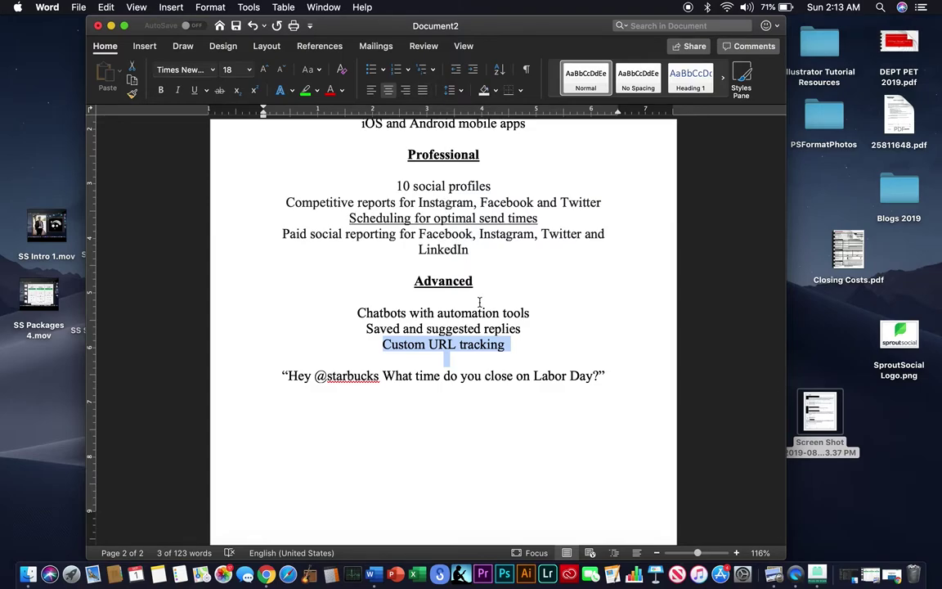
click(543, 355)
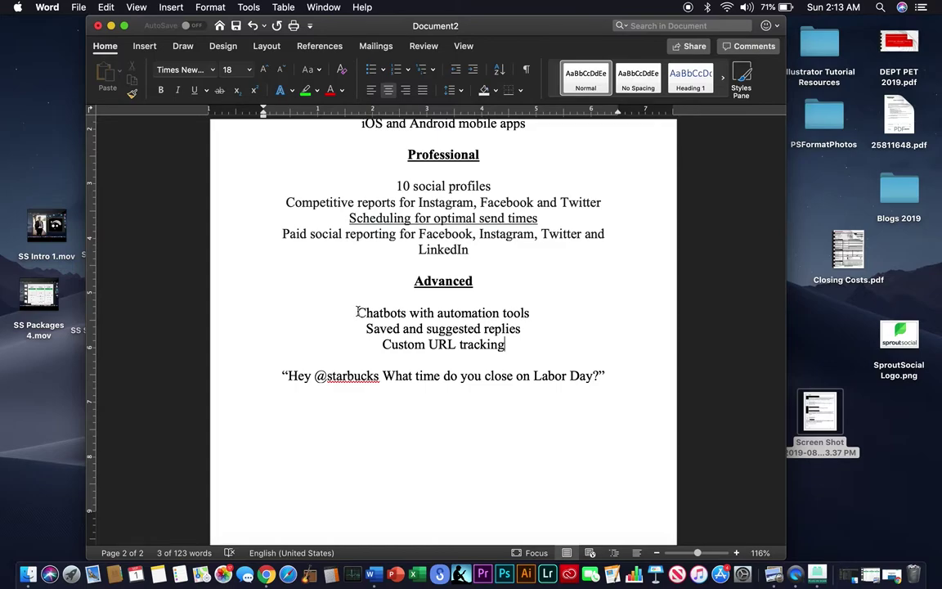
drag(357, 312, 514, 328)
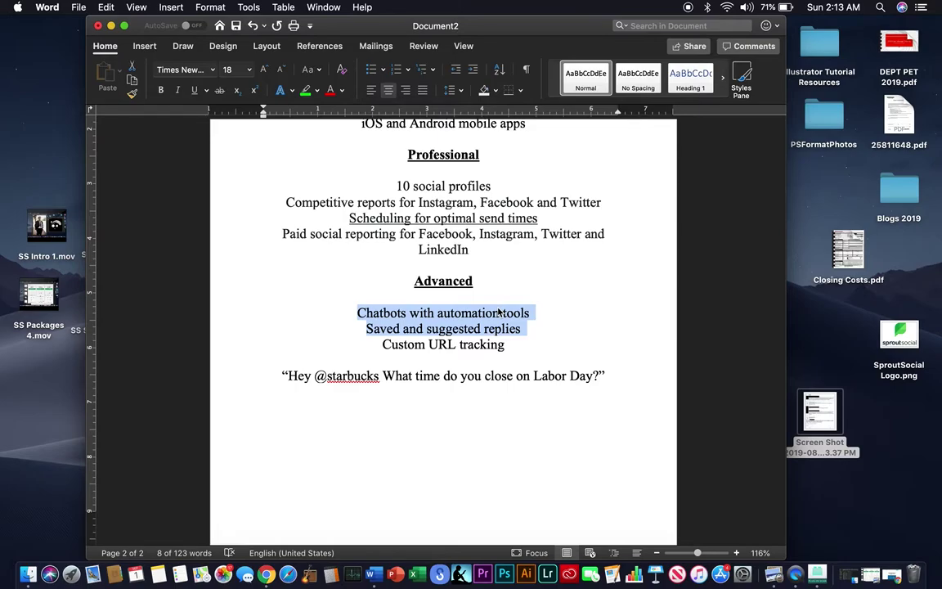
Open the desktop screenshot of the American Airlines tweet conversation in Preview and place its window over the notes.
click(818, 411)
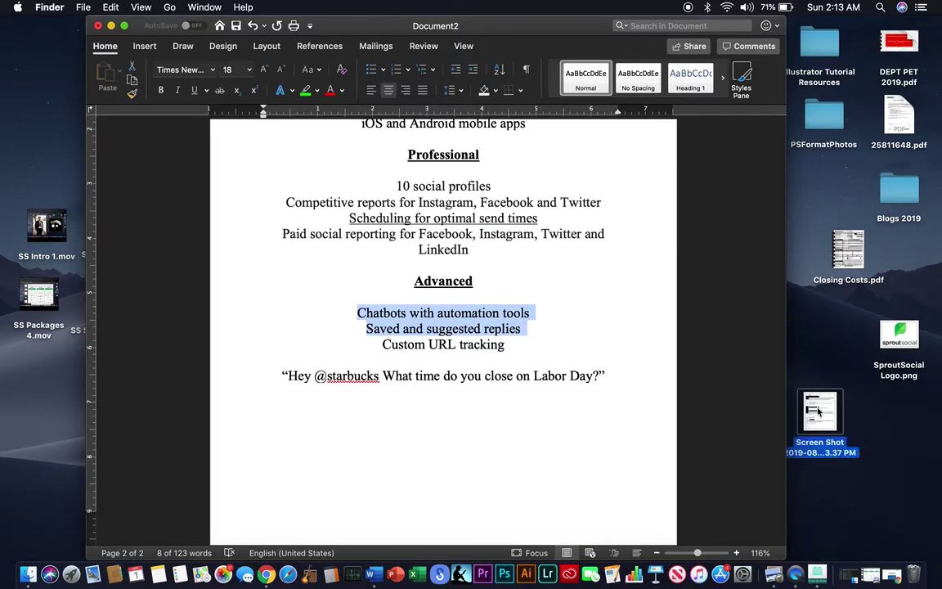
double_click(818, 411)
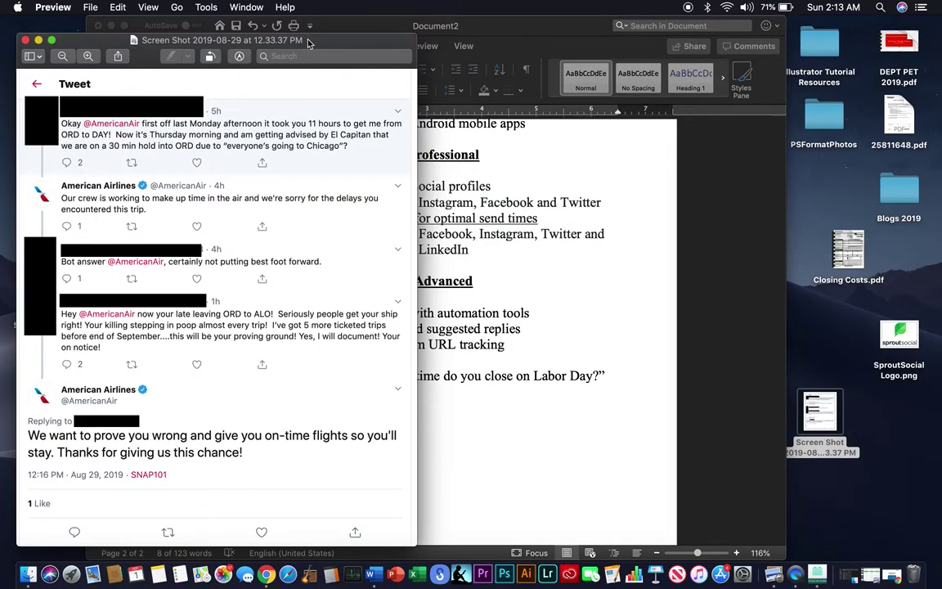
drag(330, 41, 663, 28)
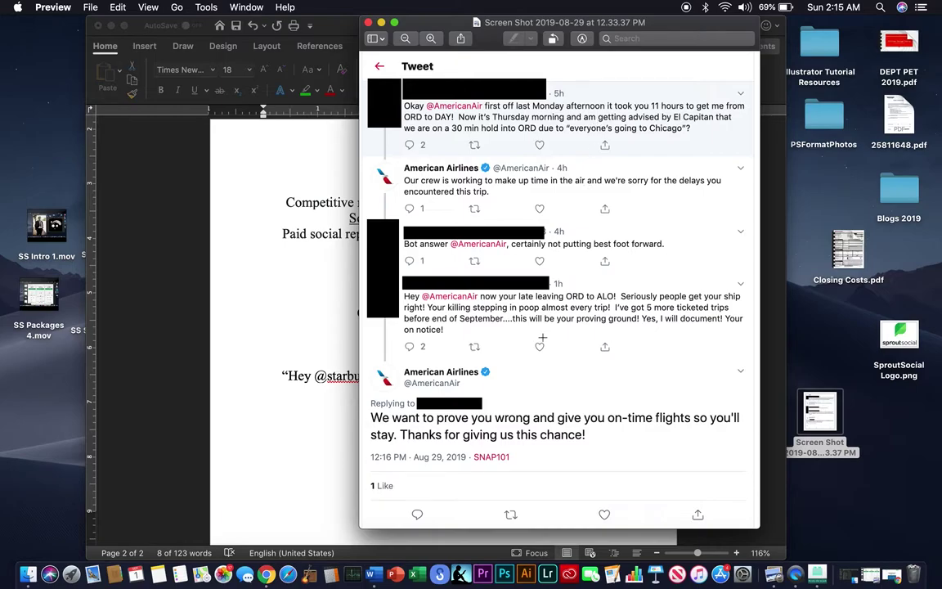
Switch to Twitter in Chrome, search for "mcdonal" and open the verified McDonald's profile.
click(266, 575)
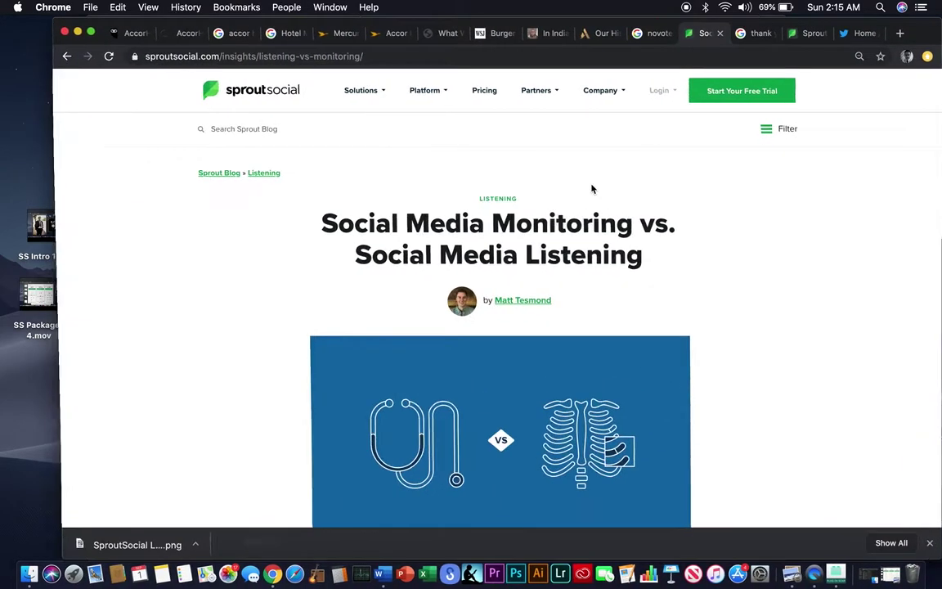
click(858, 33)
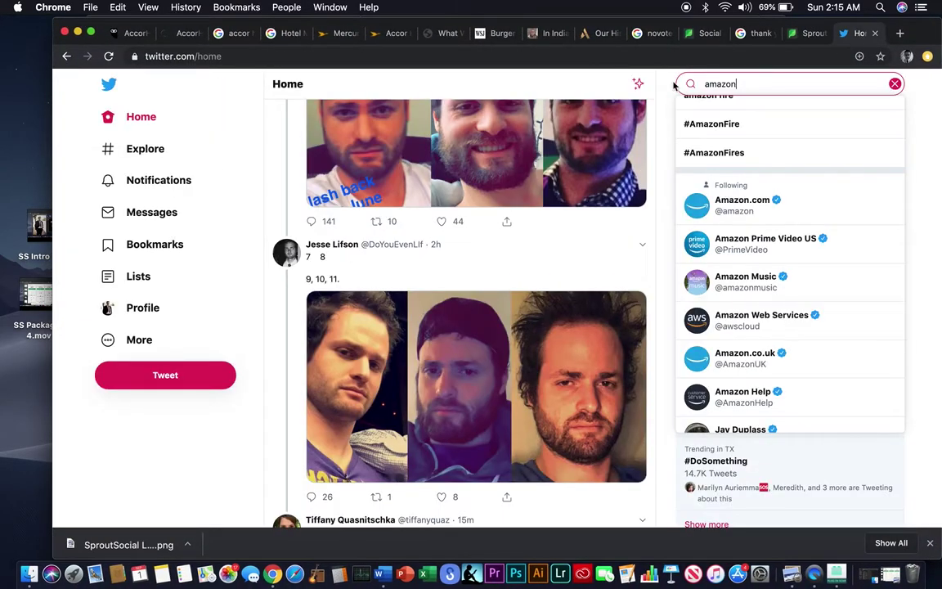
key(super+a)
text(mc)
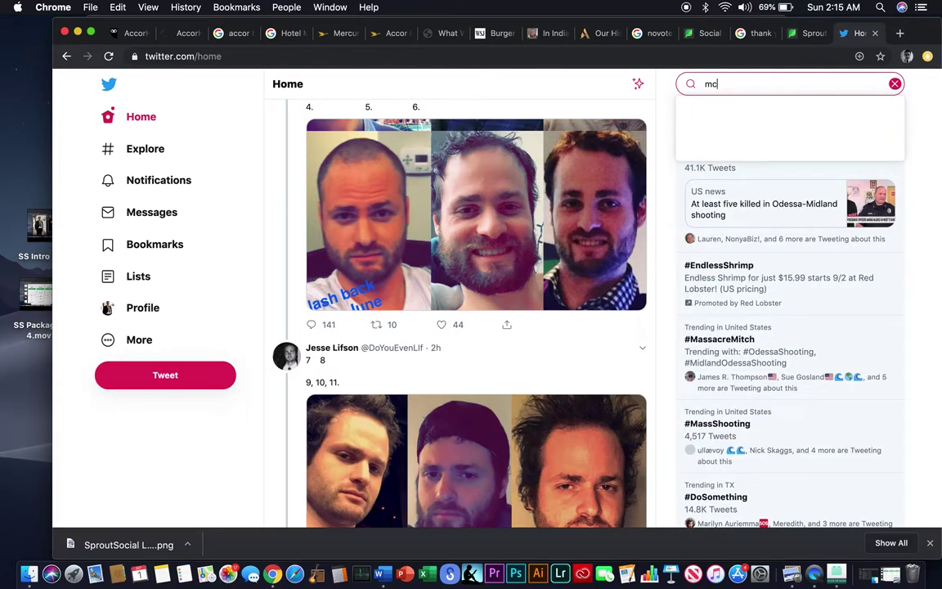
text(donal)
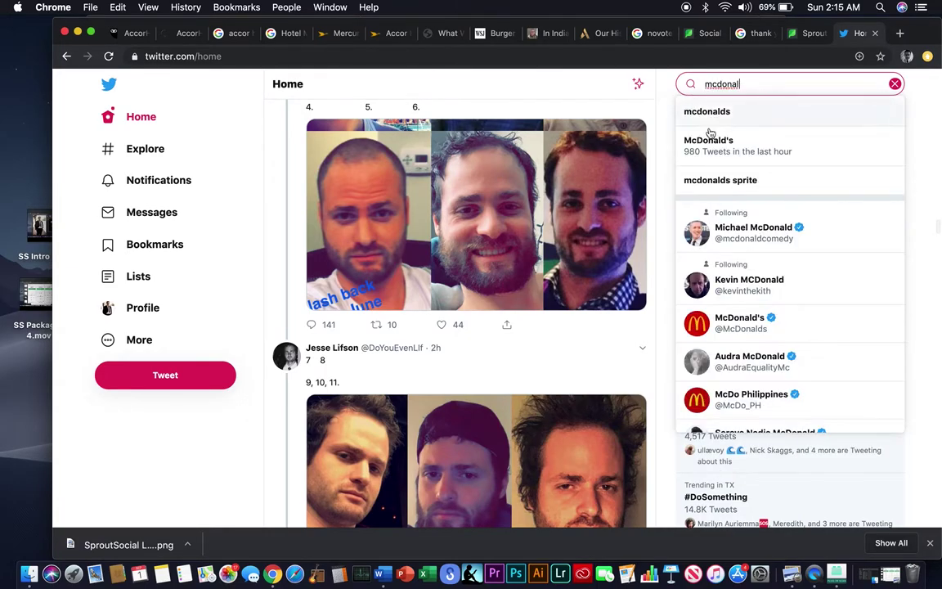
click(734, 321)
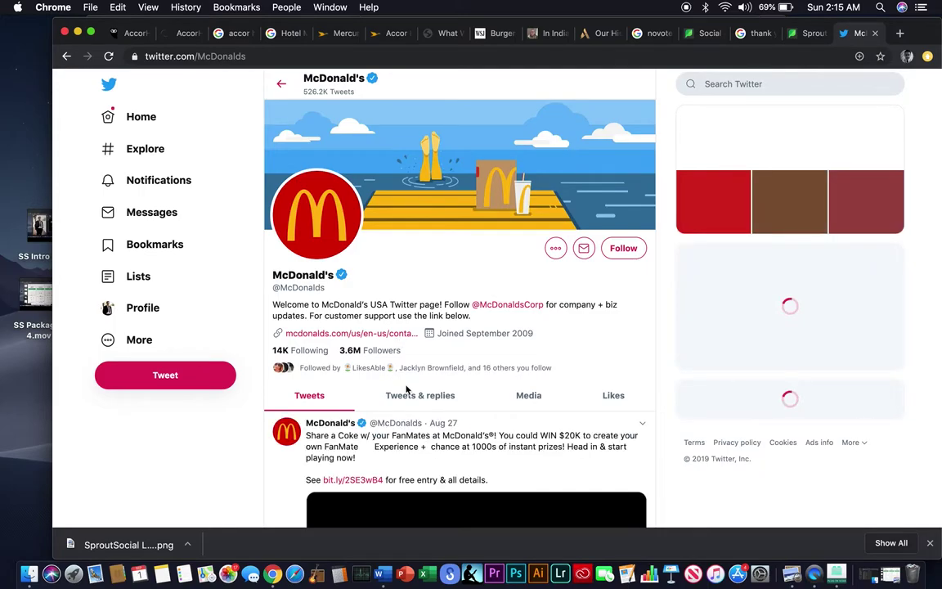
Look through McDonald's tweets and replies, open its reply about the McChicken and mark the reply's text.
click(407, 393)
scroll(525, 351, down, 5)
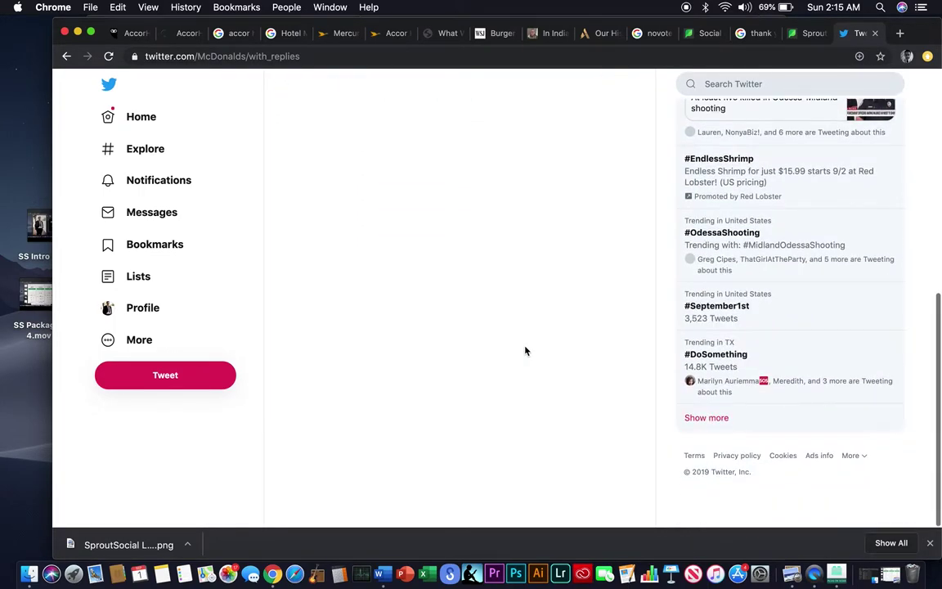
scroll(542, 296, down, 5)
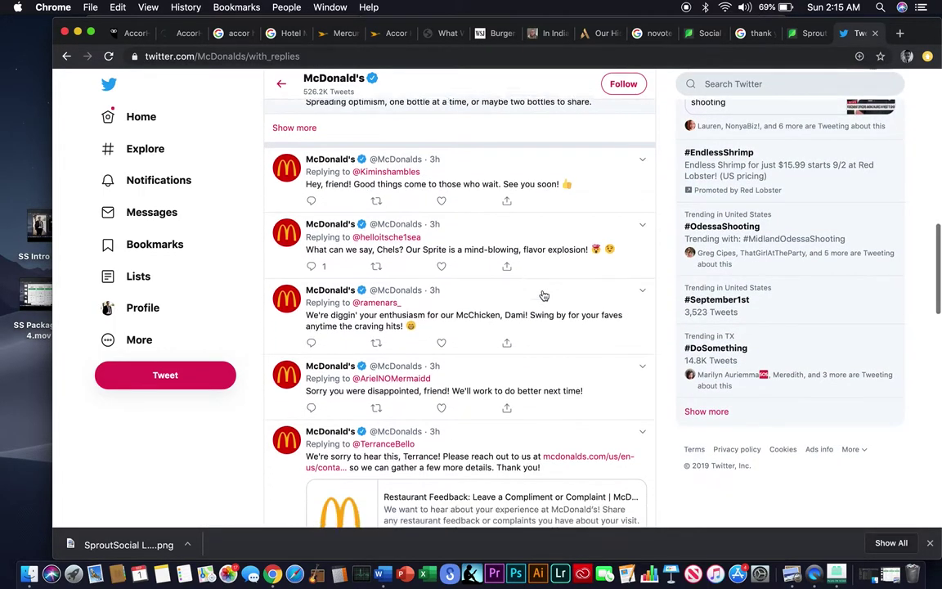
scroll(544, 296, down, 3)
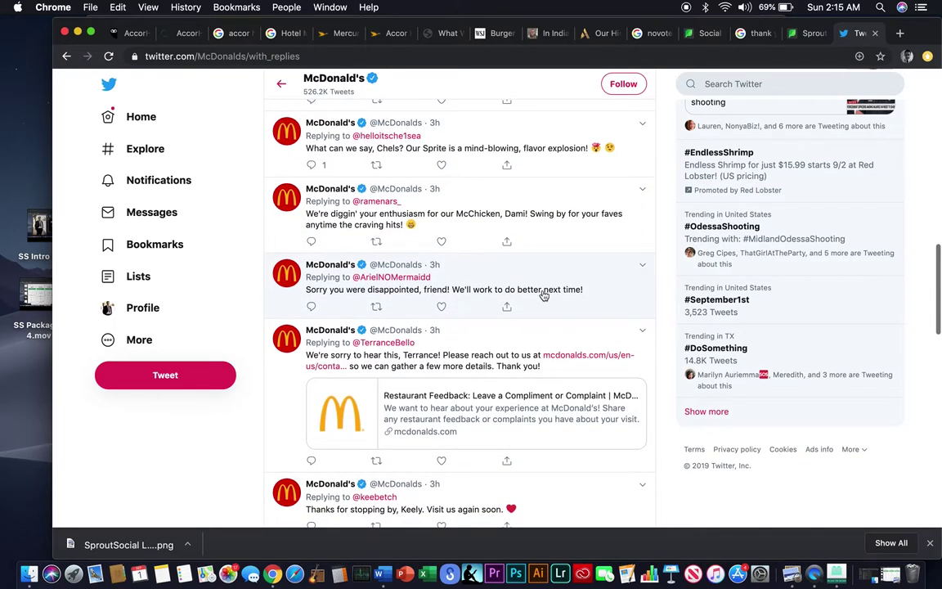
click(550, 195)
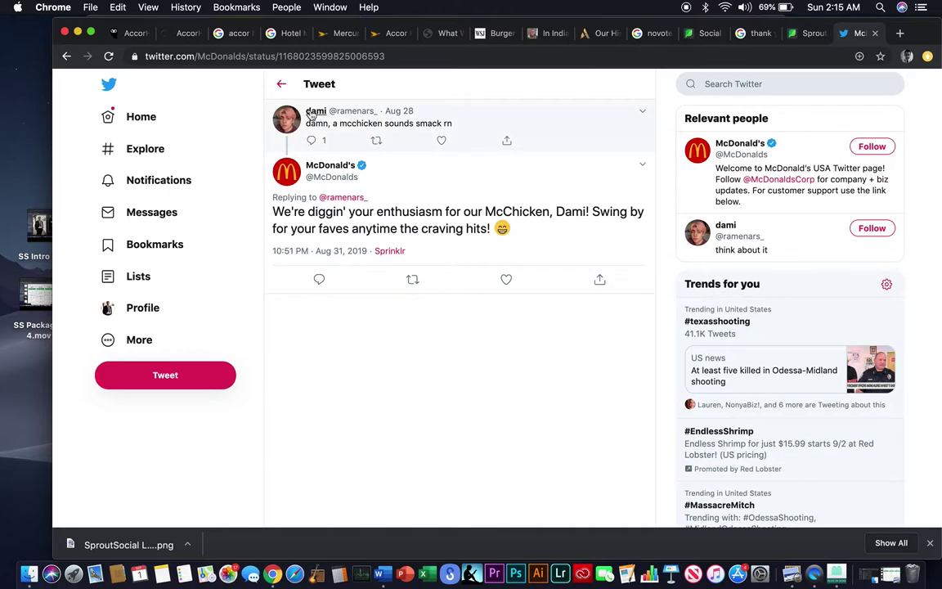
mouse_move(312, 116)
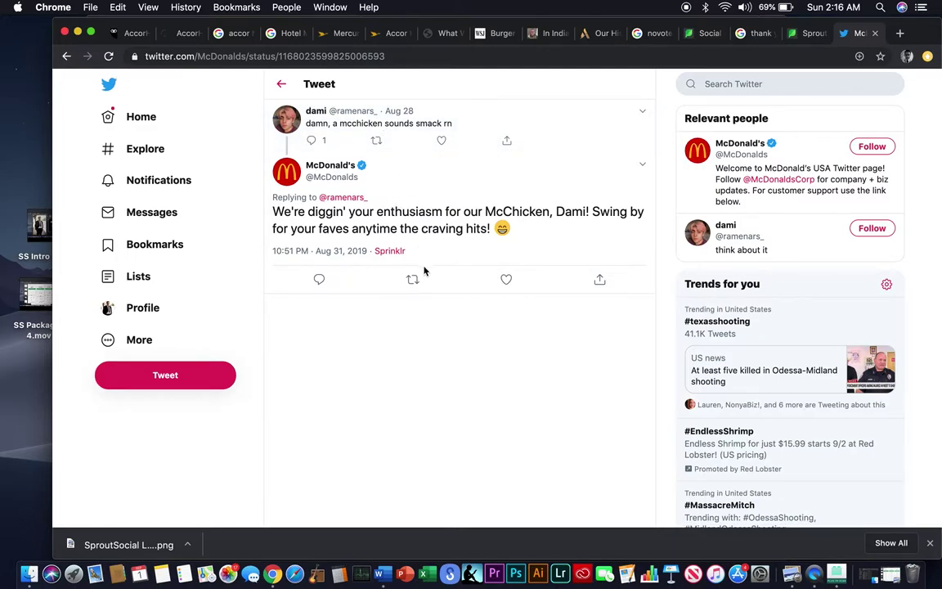
drag(493, 230, 308, 215)
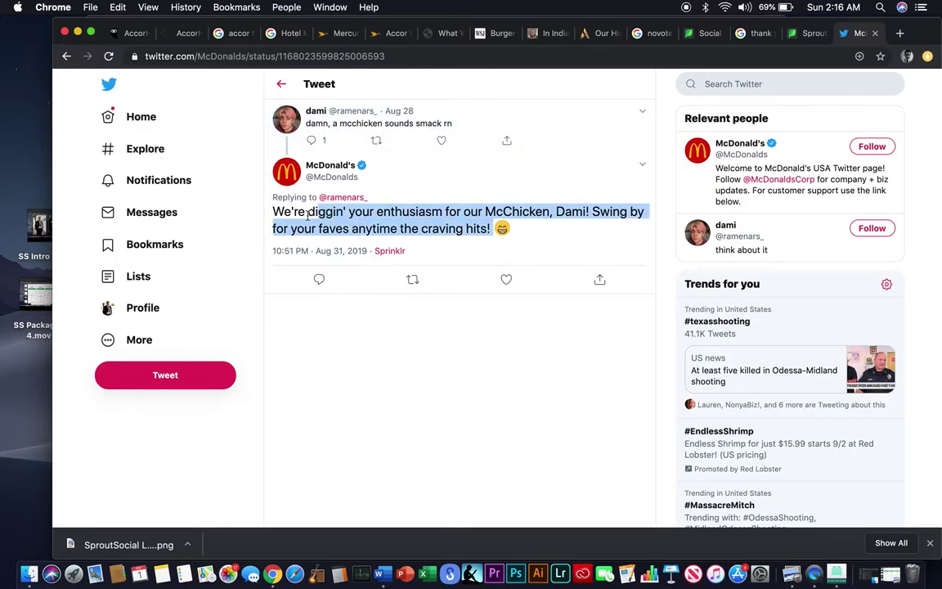
Search Twitter for "hilton" and open the verified Hilton Hotels profile.
click(720, 83)
text(hilton)
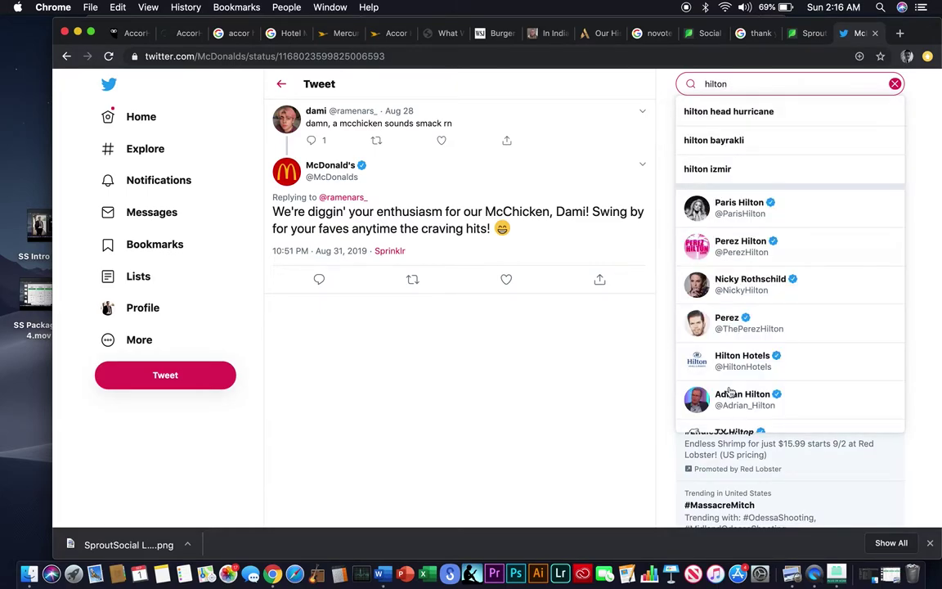
click(751, 360)
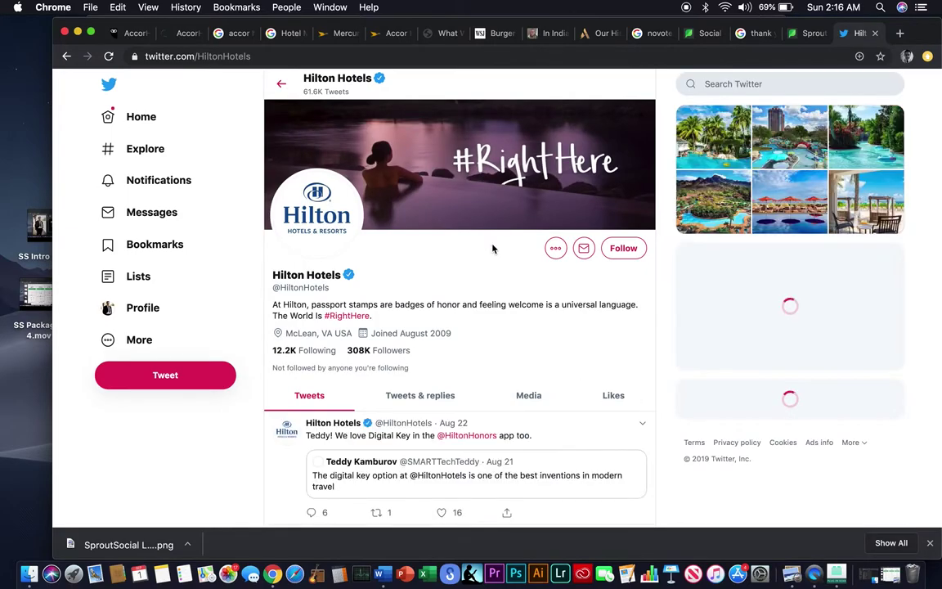
Examine Hilton Hotels' tweets and replies for how the brand answers its customers.
scroll(494, 248, down, 3)
click(422, 209)
scroll(448, 347, down, 3)
scroll(463, 305, up, 1)
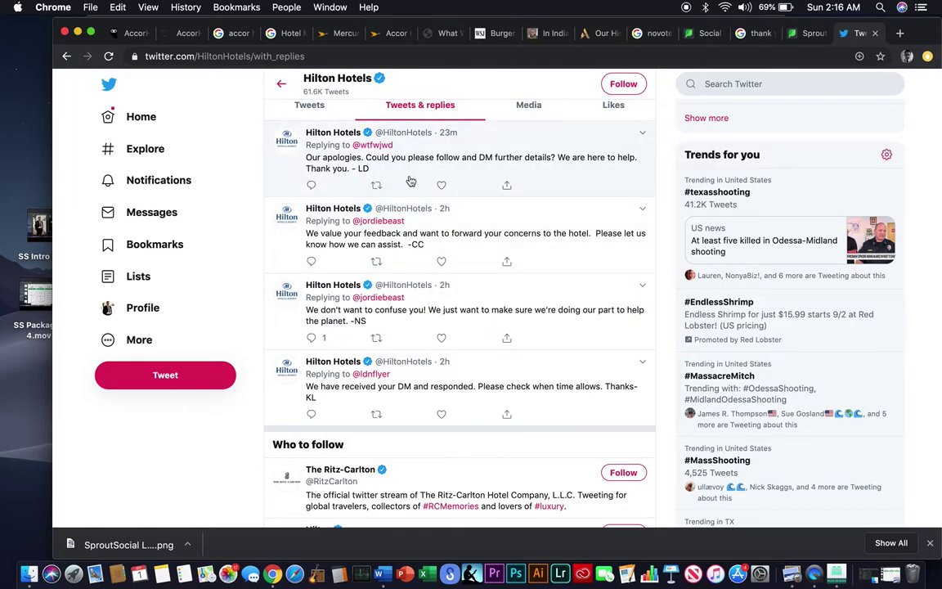
scroll(421, 187, up, 2)
scroll(439, 277, down, 1)
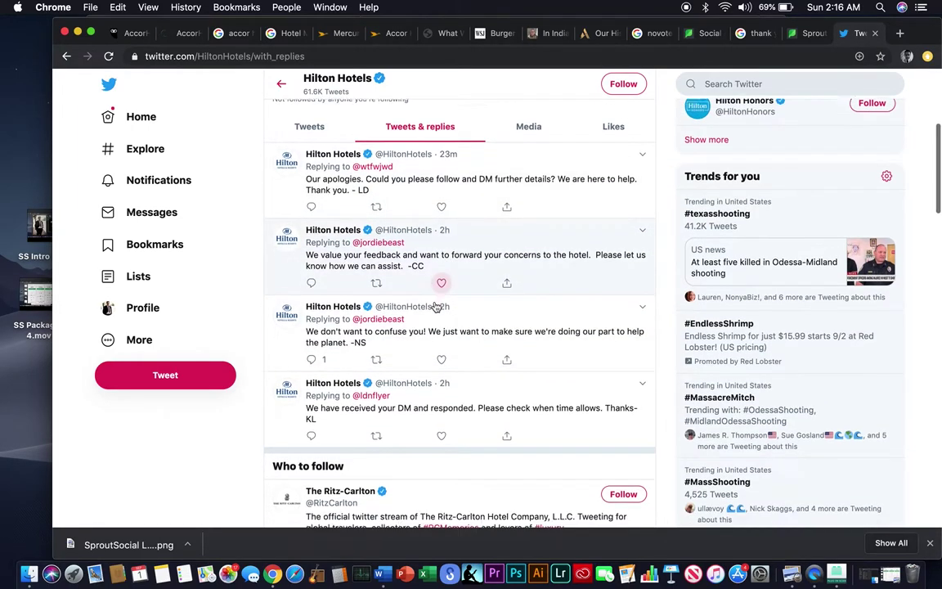
Open Hilton Hotels' reply about forwarding concerns to the hotel and mark the agent initials "-CC" that sign it.
click(493, 234)
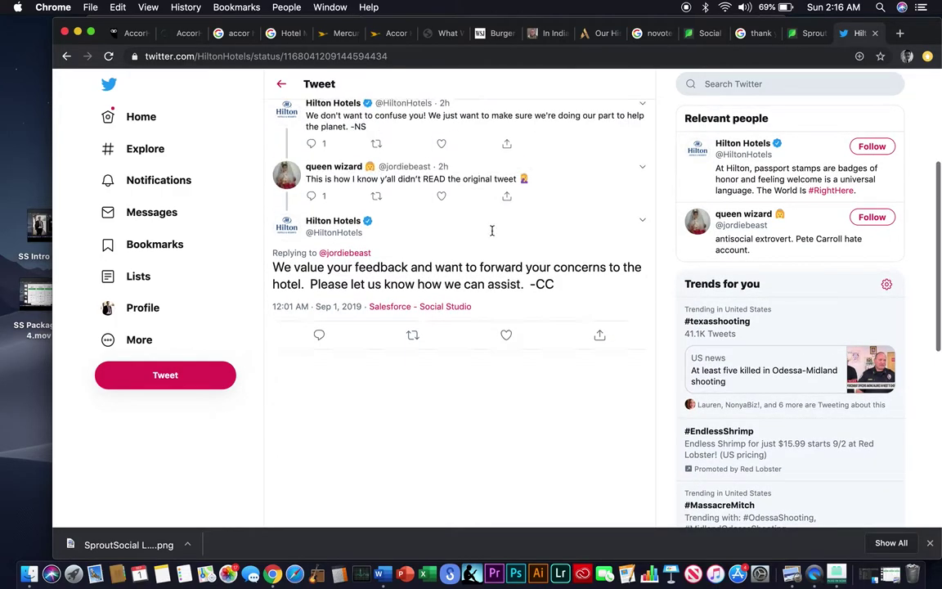
scroll(489, 354, down, 2)
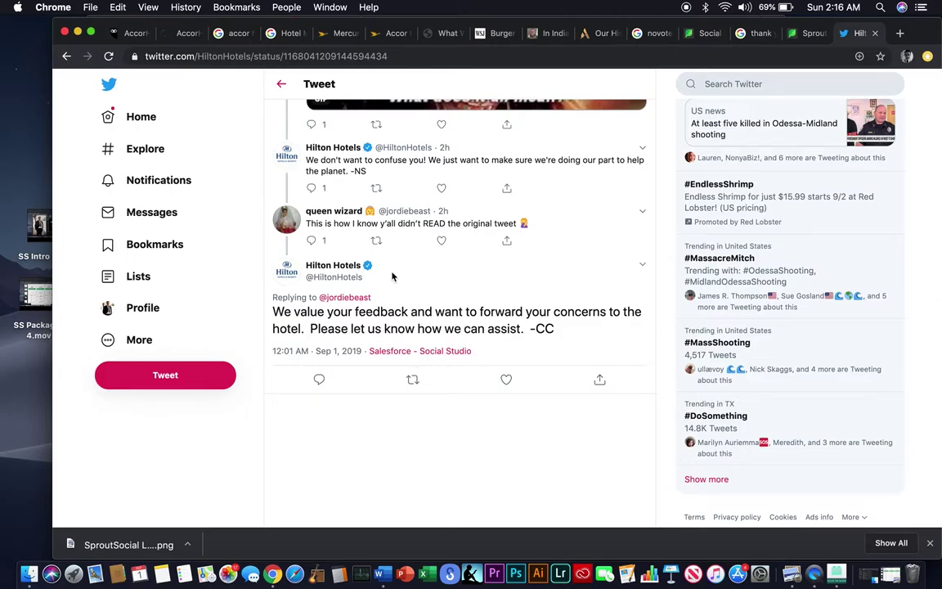
drag(559, 331, 530, 329)
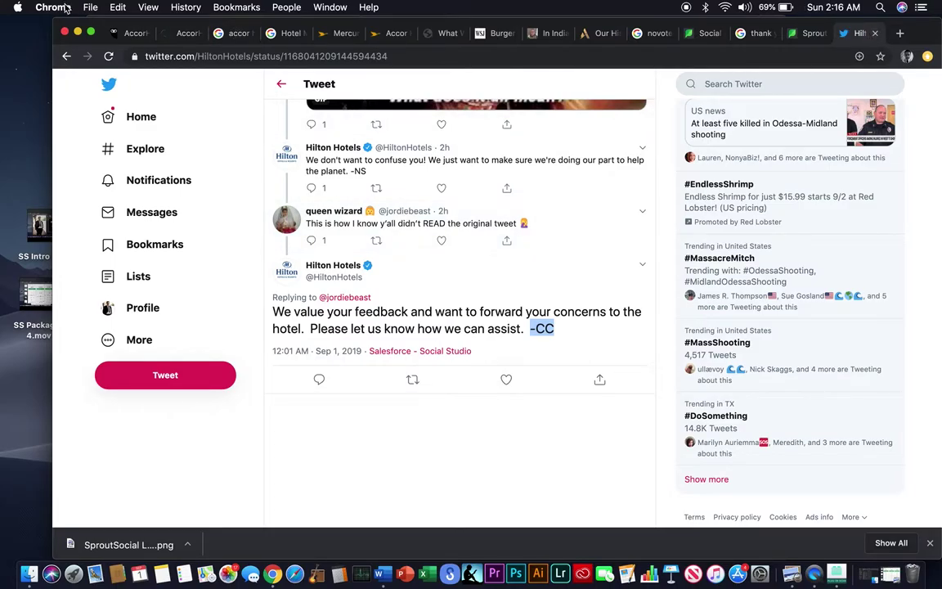
Switch to Preview to view and close the American Airlines tweet screenshot, and mark the Starbucks Labor Day question in the Word notes.
click(77, 32)
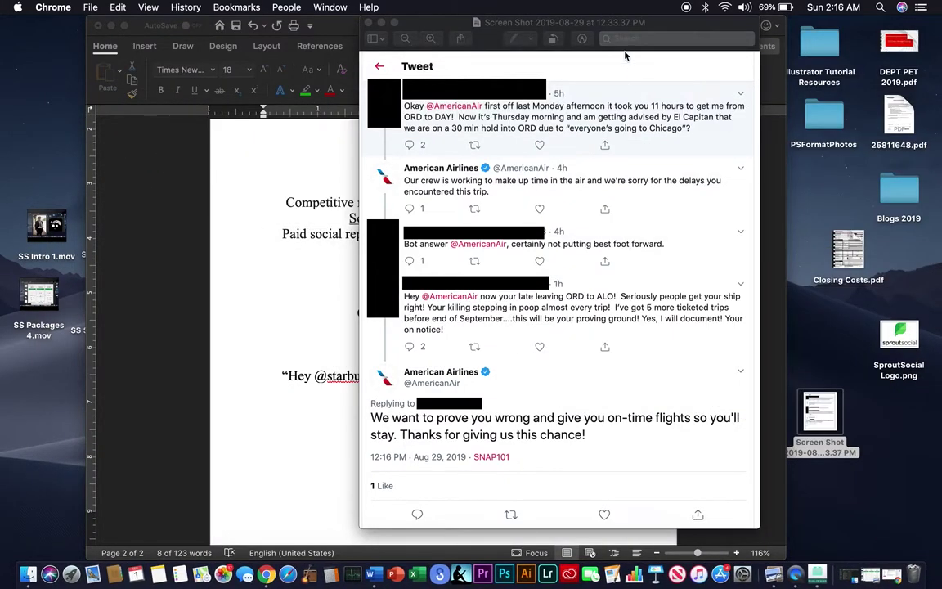
drag(612, 28, 714, 12)
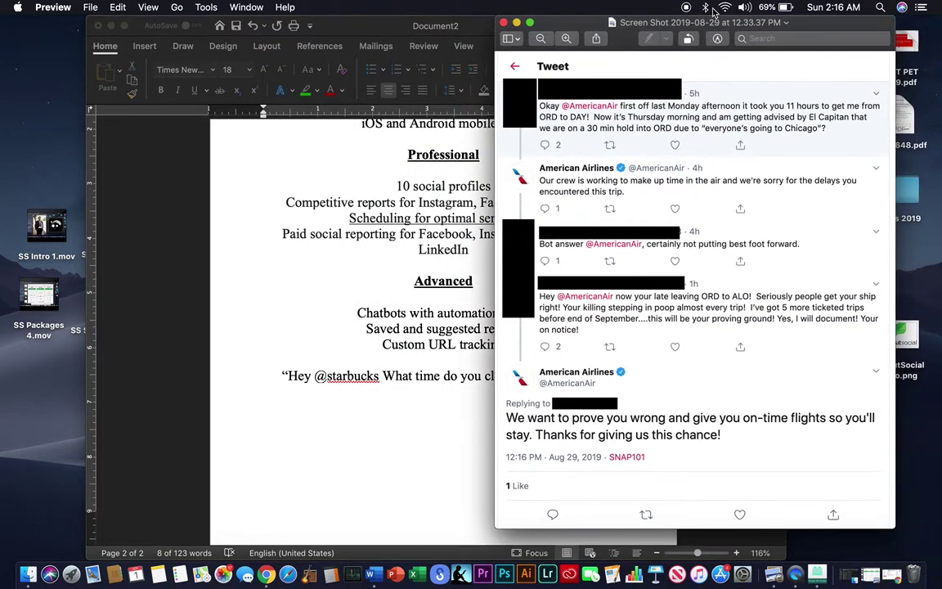
click(504, 23)
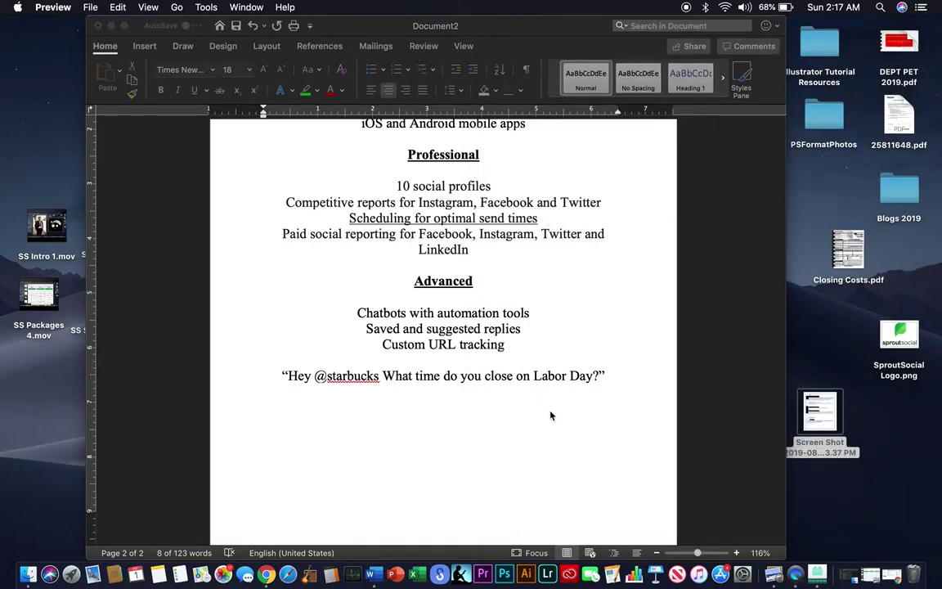
click(612, 373)
drag(612, 373, 283, 375)
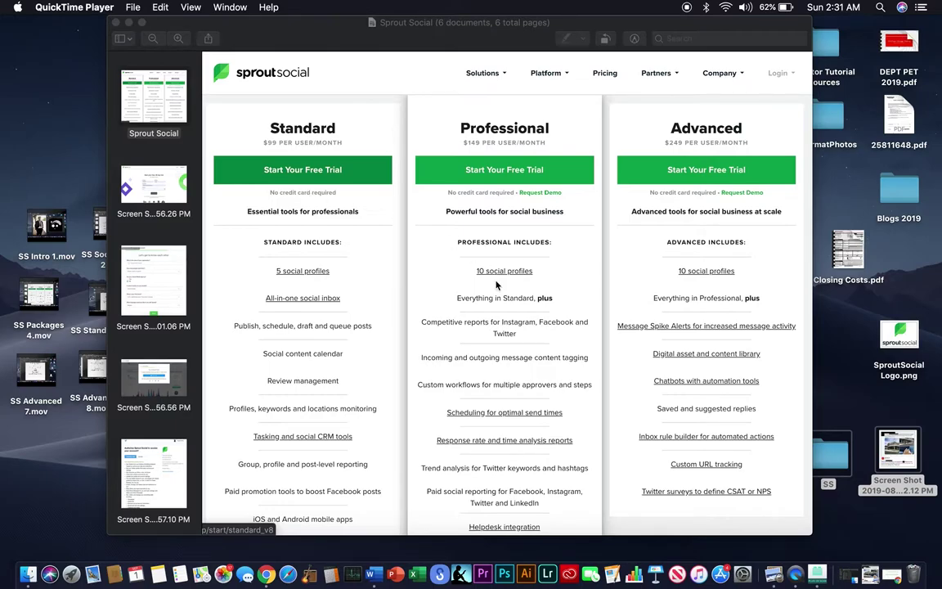
View the Preview screenshots of the Sprout Social free trial form, the organization questions and the Twitter profile attachment.
click(155, 181)
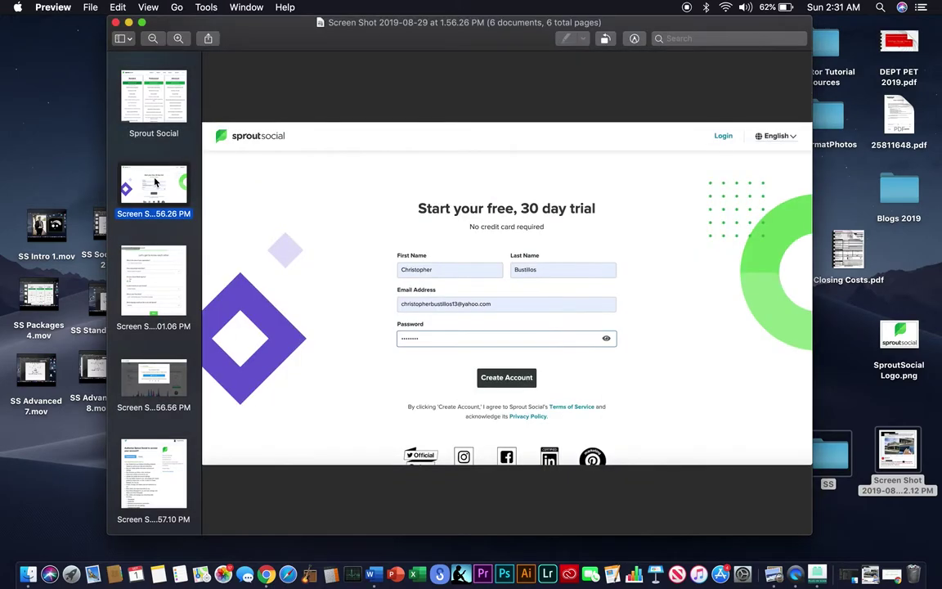
click(153, 273)
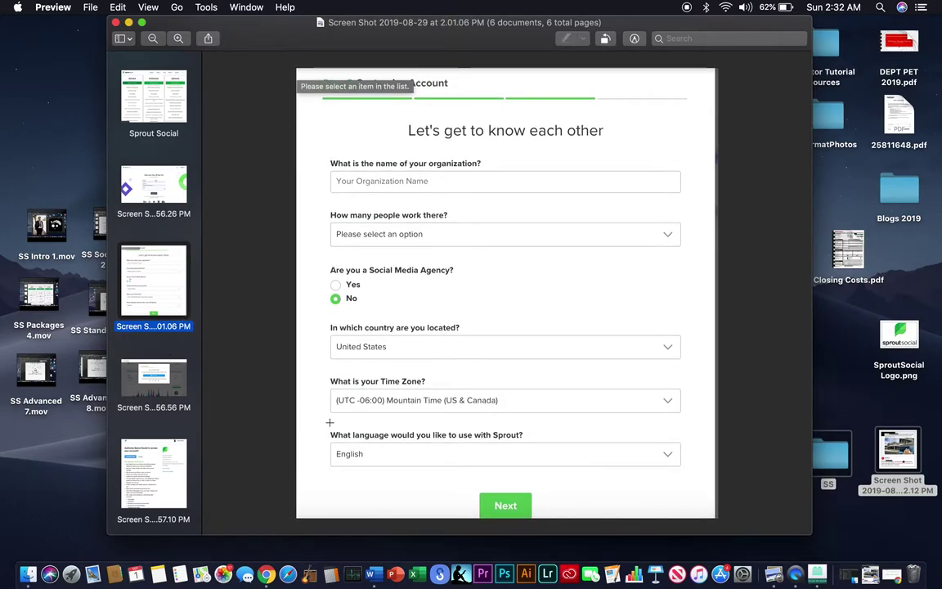
click(184, 384)
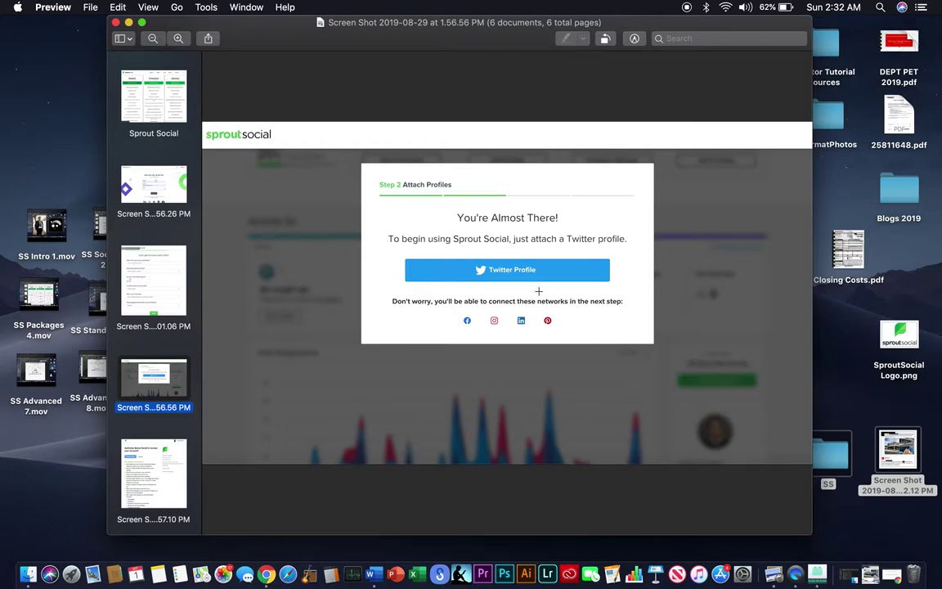
View the screenshots of the Twitter authorization page and the Select Interests step of the Sprout Social sign-up.
click(141, 472)
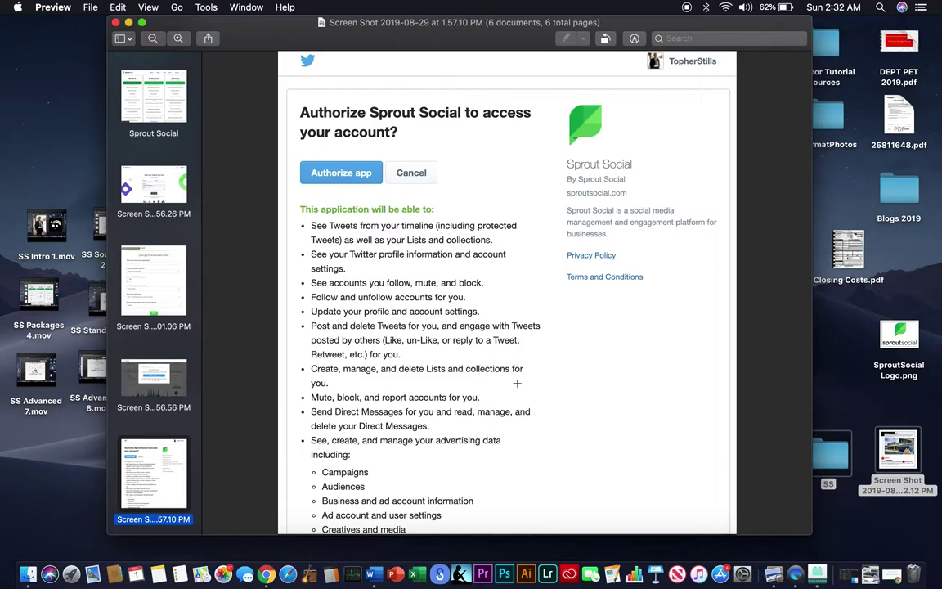
scroll(516, 344, down, 2)
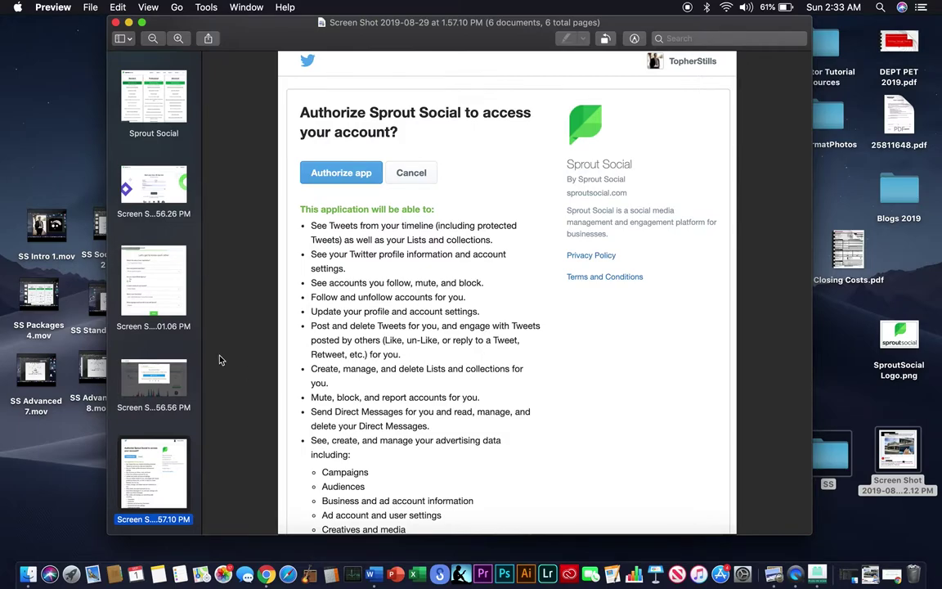
scroll(181, 410, down, 1)
scroll(181, 410, down, 5)
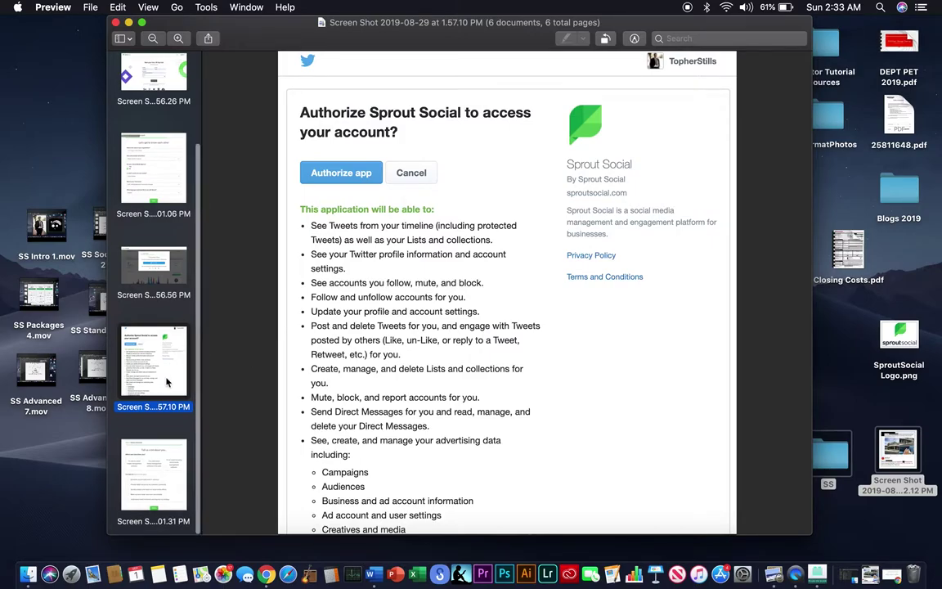
click(154, 480)
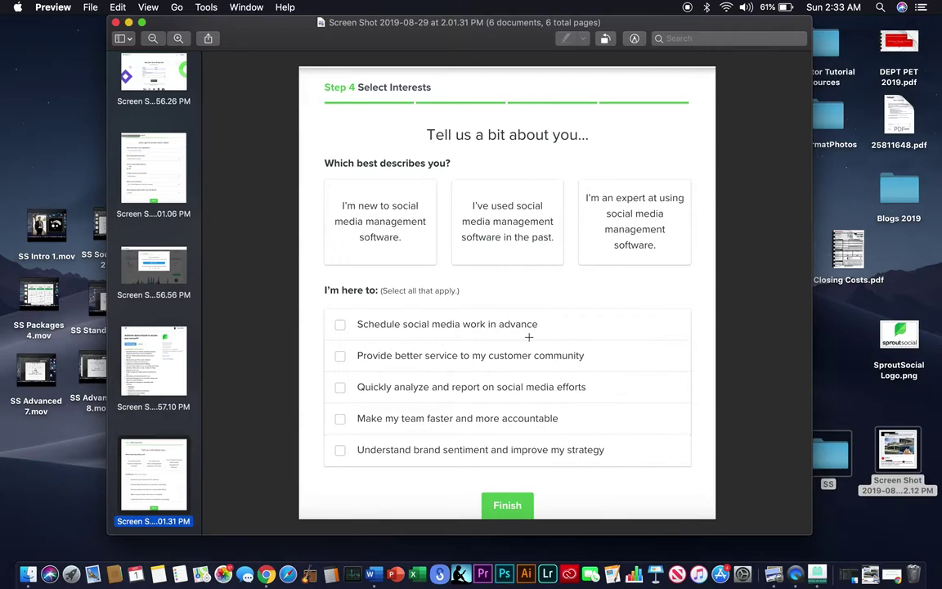
scroll(184, 150, up, 3)
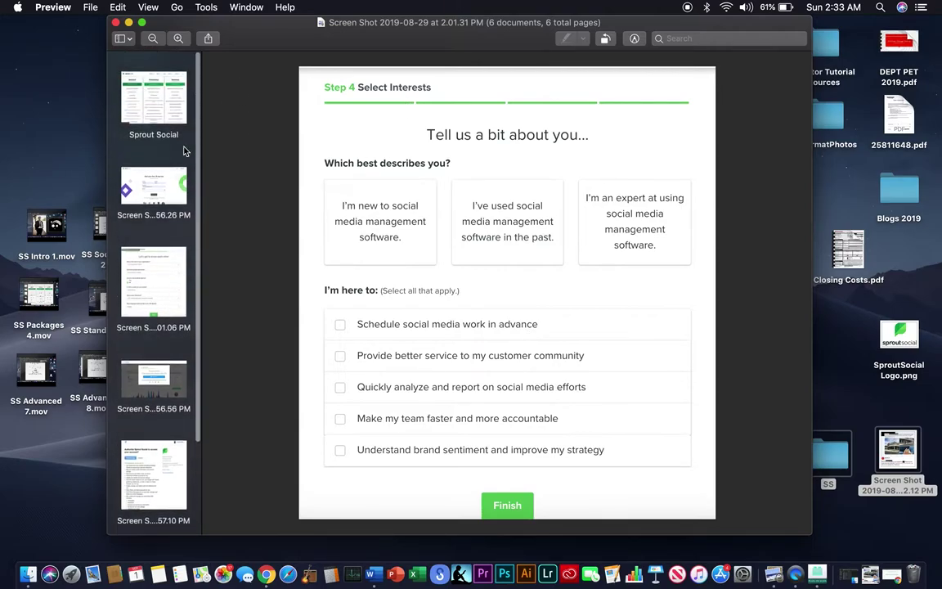
scroll(184, 151, down, 3)
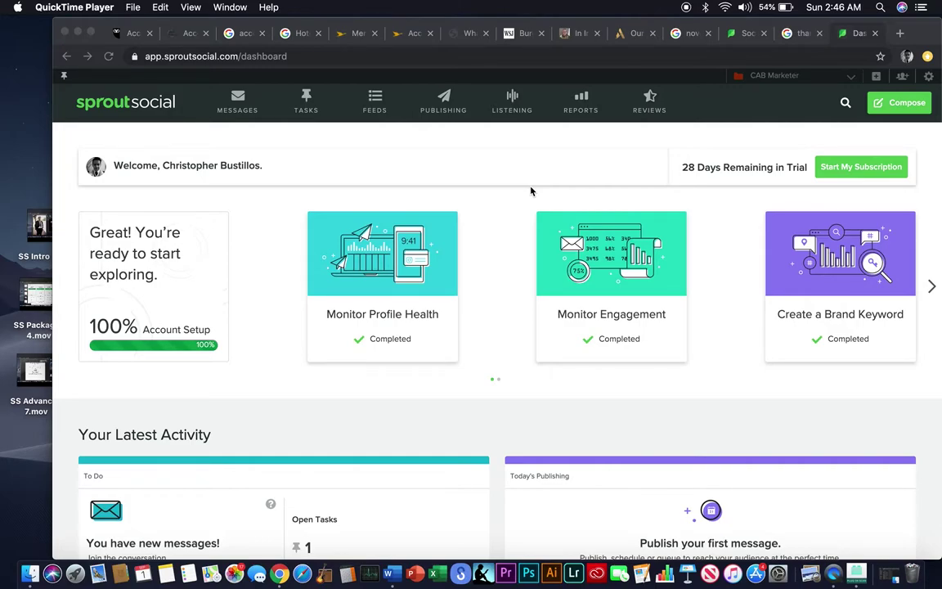
Look over the Sprout Social dashboard in Chrome, from the account setup cards down to the latest activity.
scroll(528, 385, down, 1)
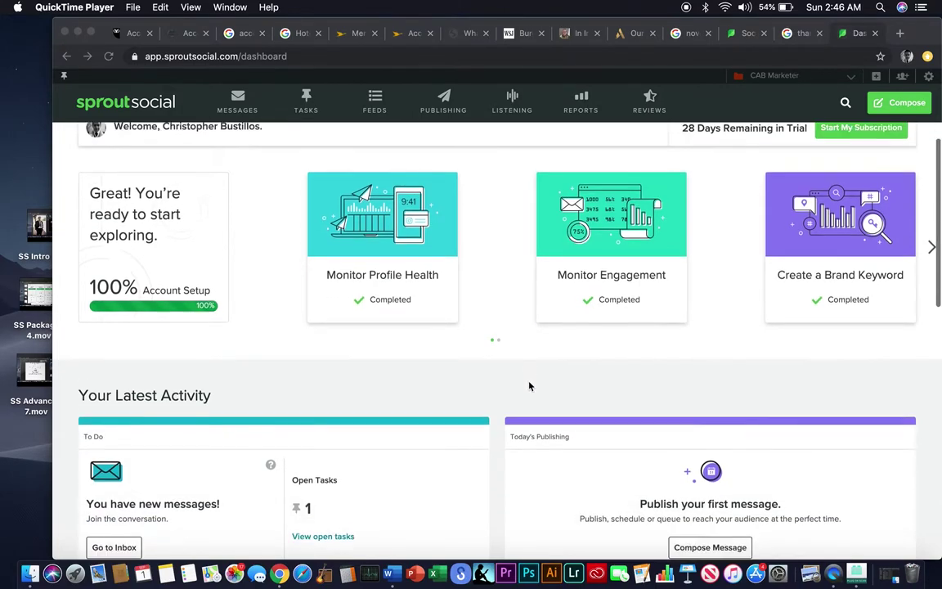
scroll(528, 385, up, 1)
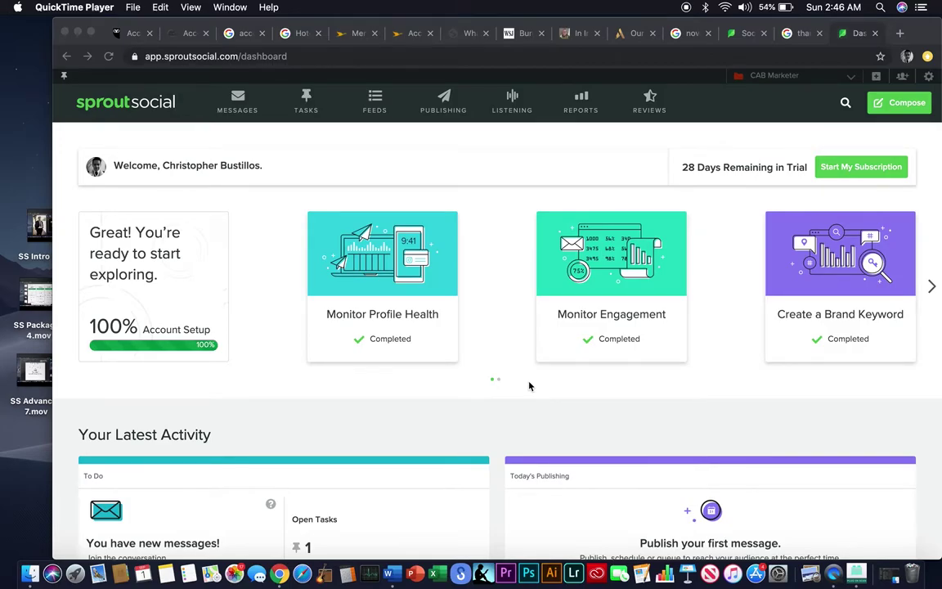
scroll(529, 386, down, 10)
scroll(532, 328, up, 10)
scroll(519, 404, down, 5)
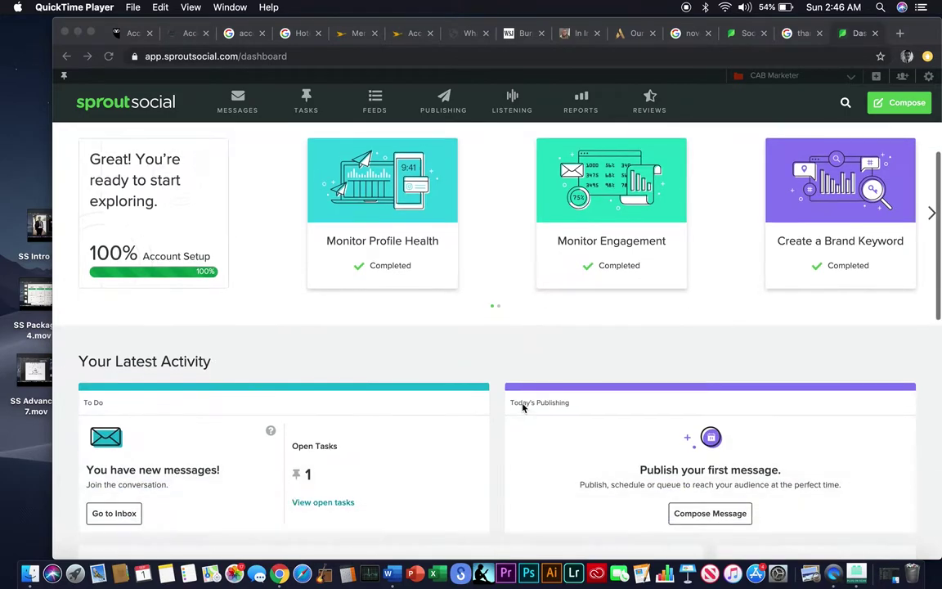
scroll(524, 406, up, 3)
scroll(523, 407, up, 2)
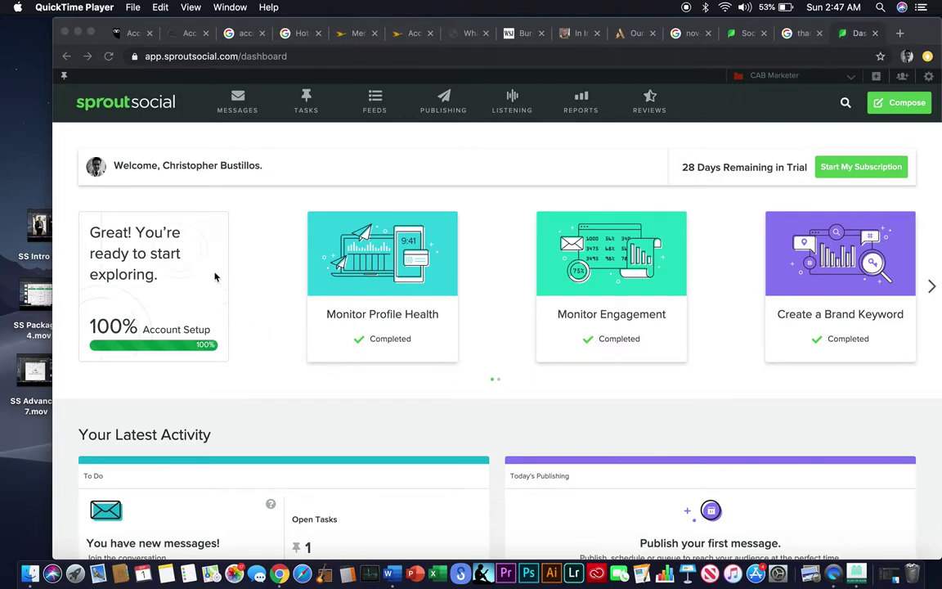
Open Monitor Profile Health and examine the Group Report's activity overview and audience growth chart.
click(387, 319)
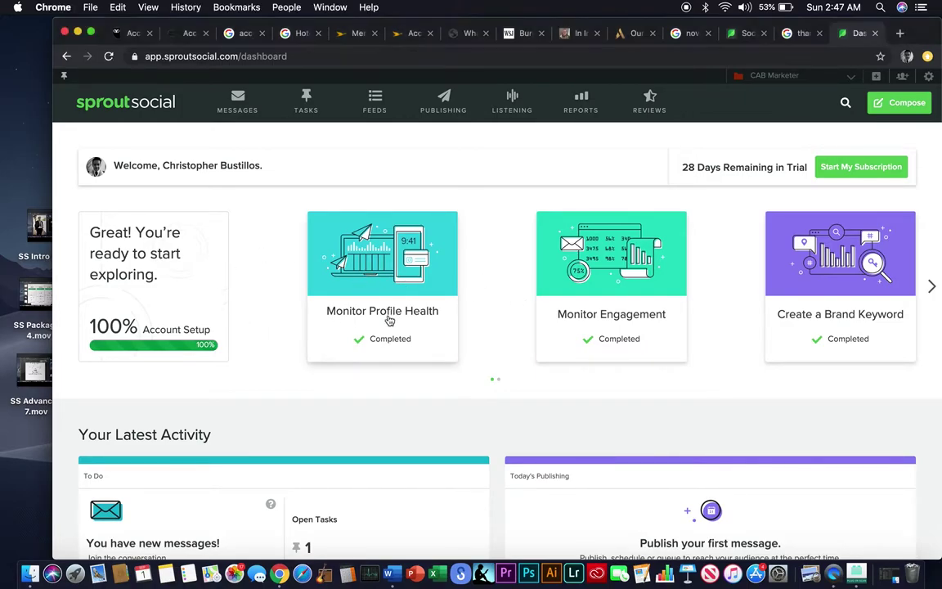
click(394, 298)
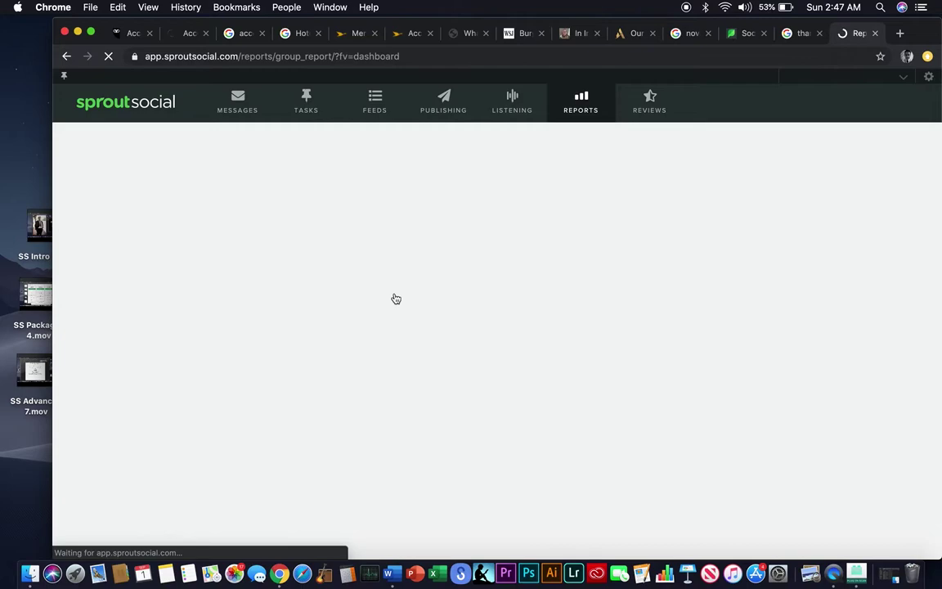
scroll(547, 324, down, 2)
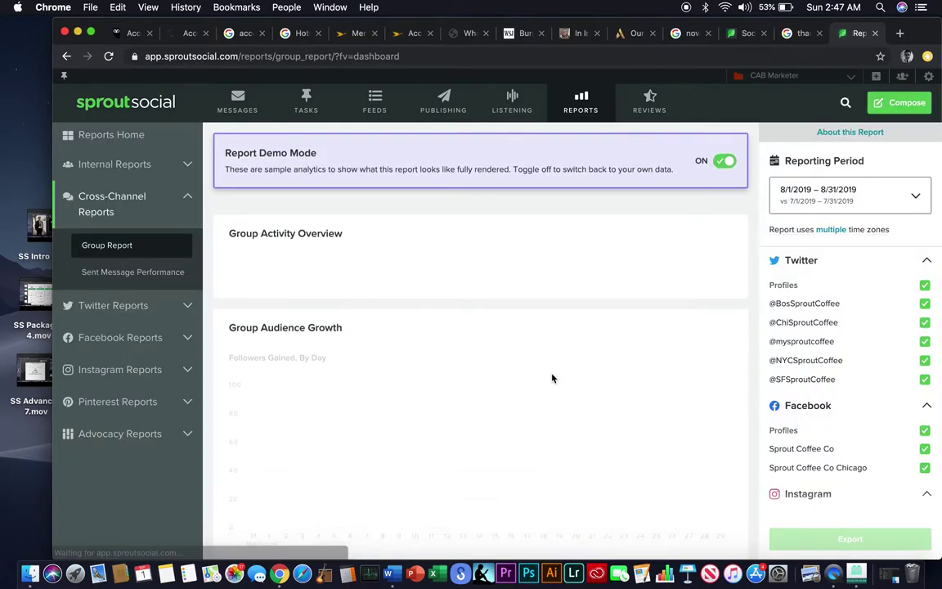
scroll(503, 446, down, 2)
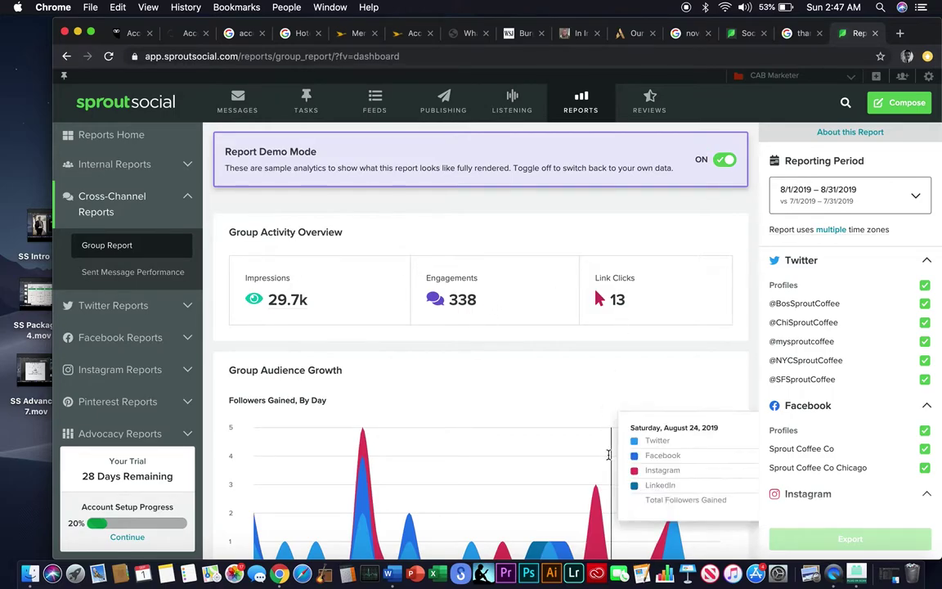
scroll(610, 460, down, 5)
scroll(609, 458, up, 5)
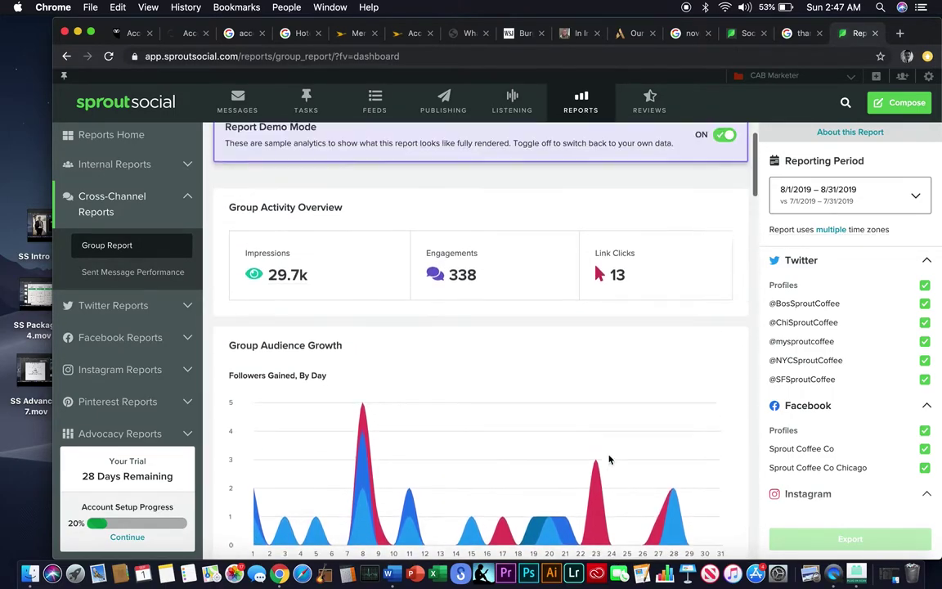
Examine the Group Report's messages-per-day chart and its sent and received message metrics.
scroll(606, 310, down, 15)
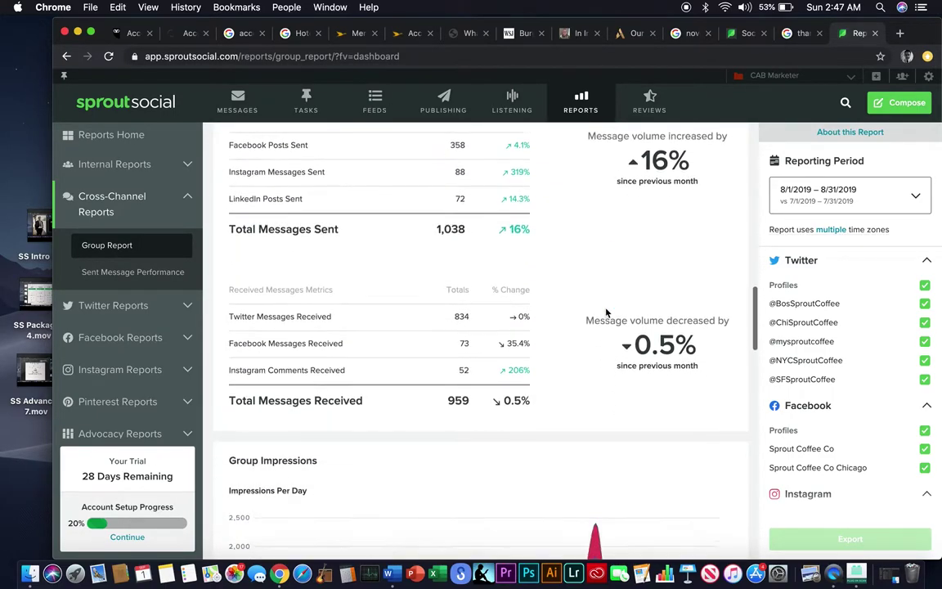
scroll(606, 312, up, 5)
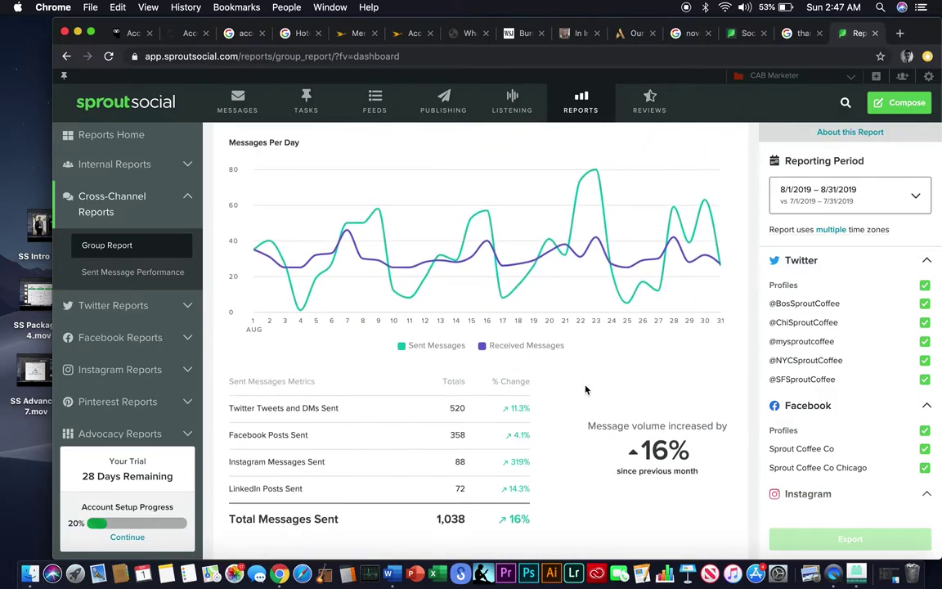
scroll(586, 390, down, 1)
scroll(586, 390, down, 1)
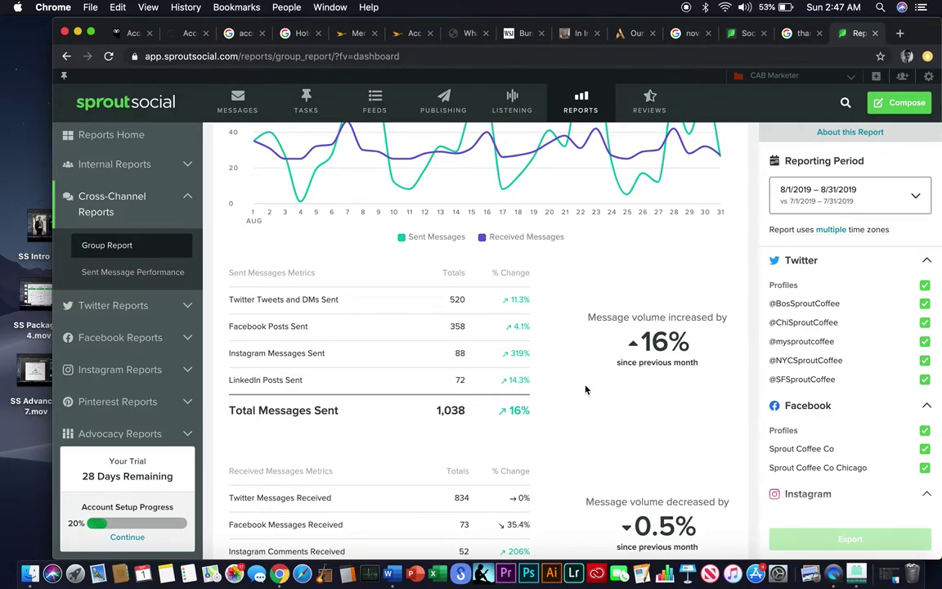
scroll(579, 443, down, 5)
scroll(578, 443, up, 4)
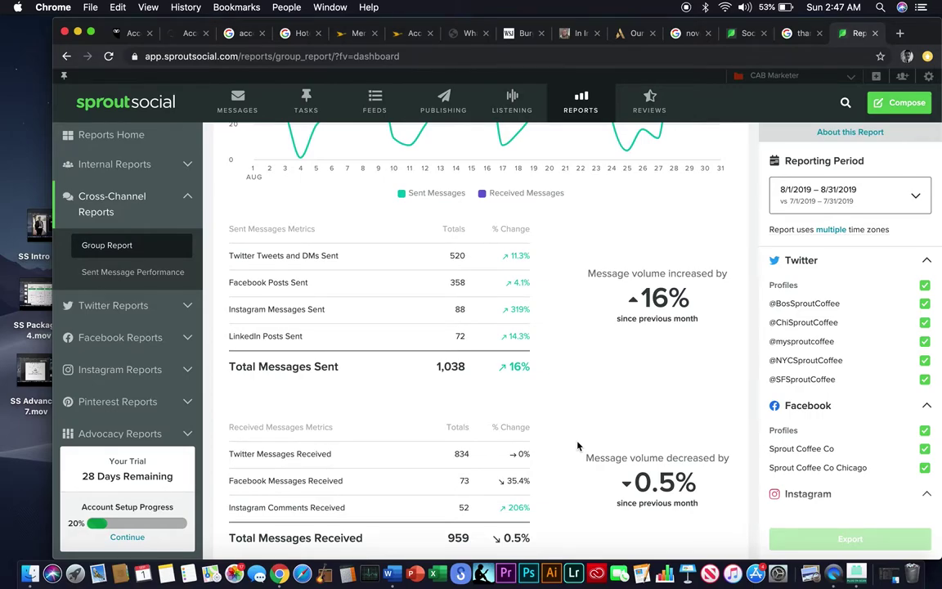
scroll(578, 446, down, 3)
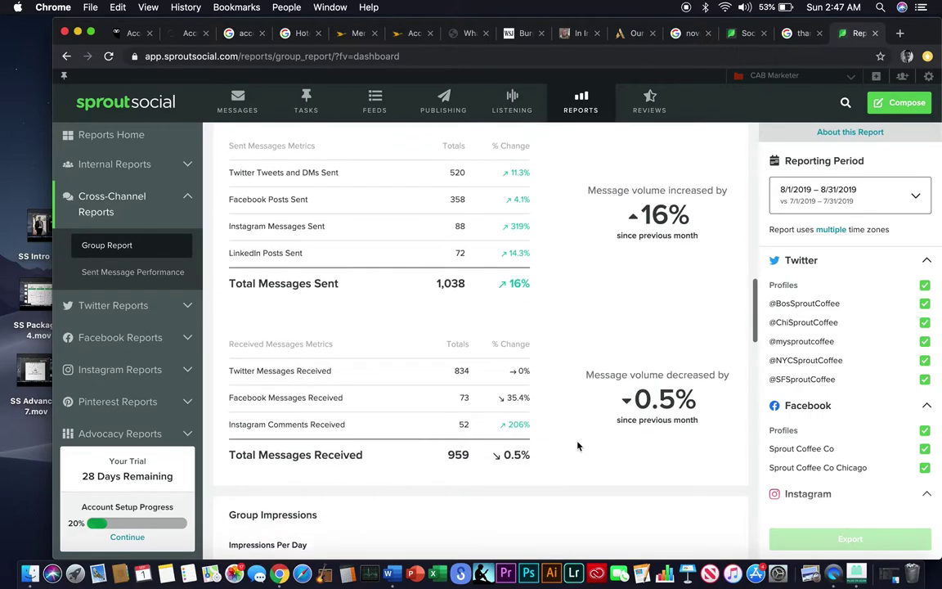
scroll(579, 436, up, 10)
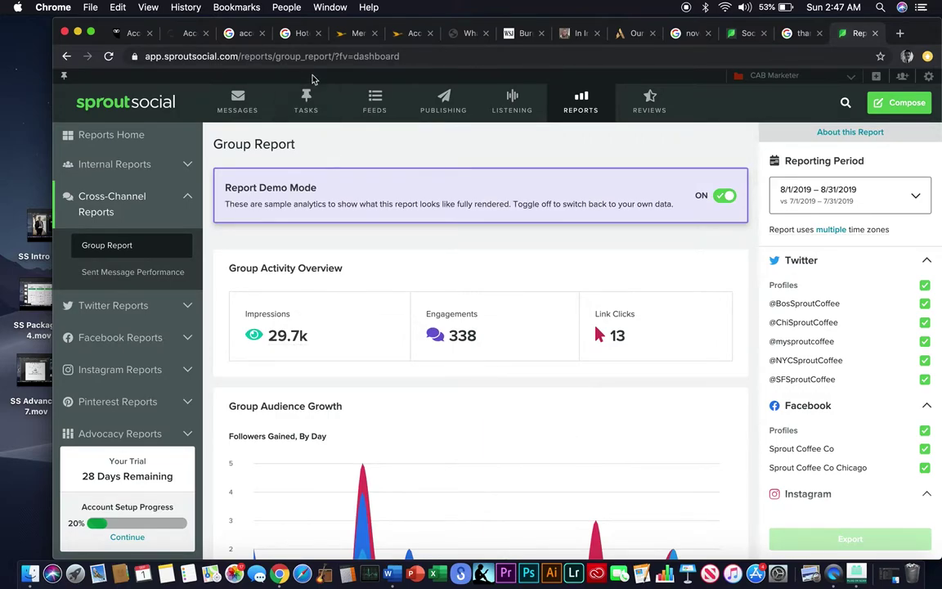
Return to the Sprout Social dashboard and look over its latest activity and account links.
click(107, 101)
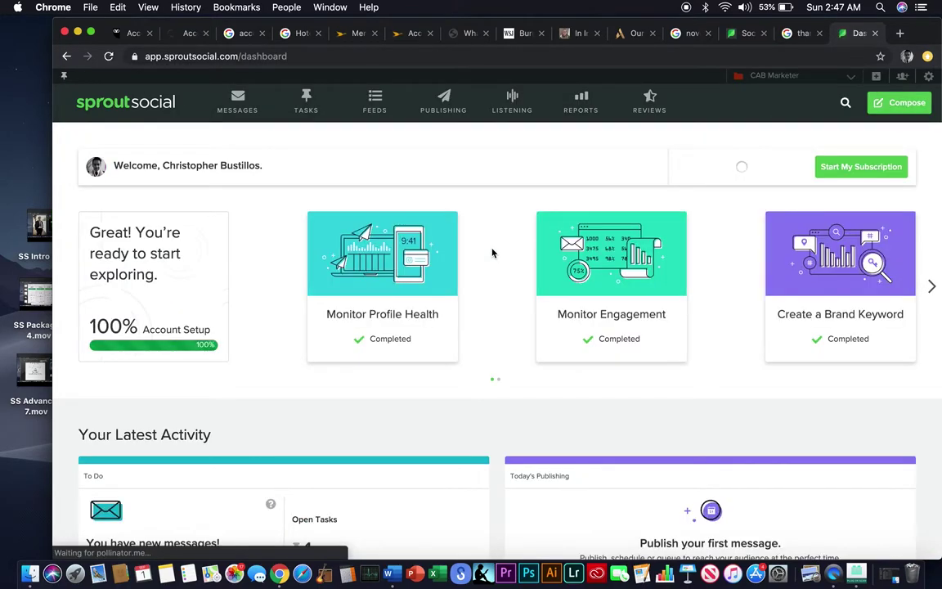
scroll(521, 335, down, 4)
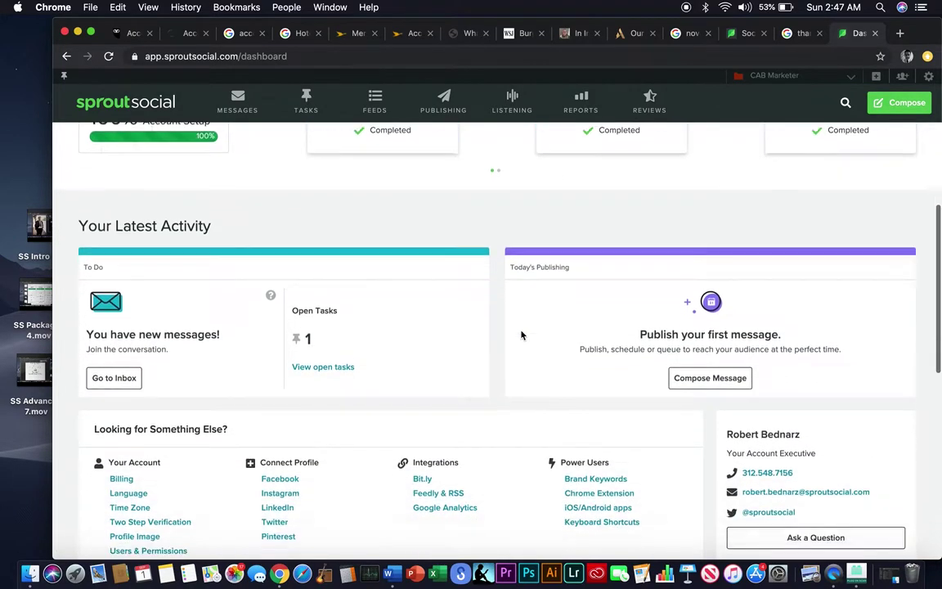
scroll(518, 348, up, 4)
scroll(507, 427, down, 5)
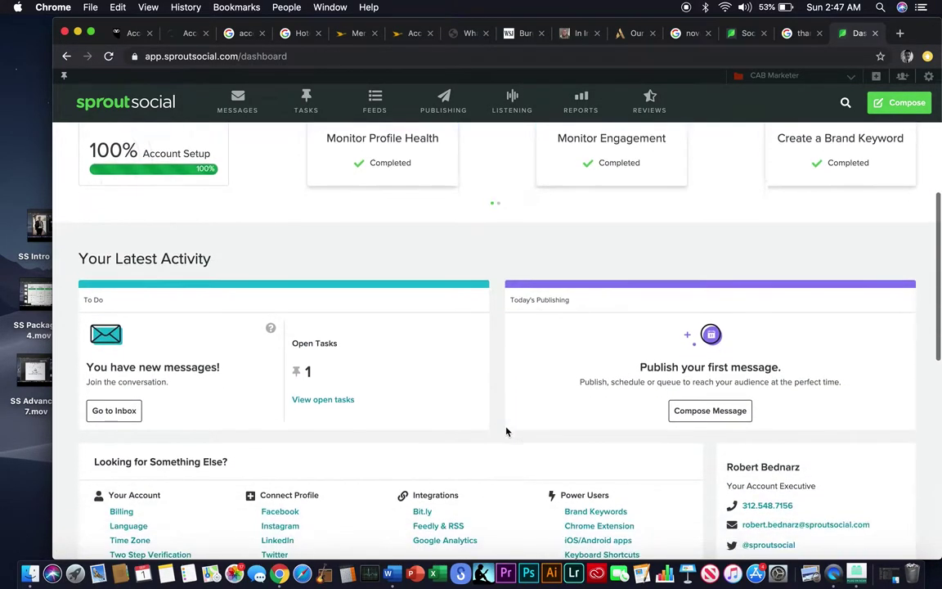
scroll(507, 430, up, 5)
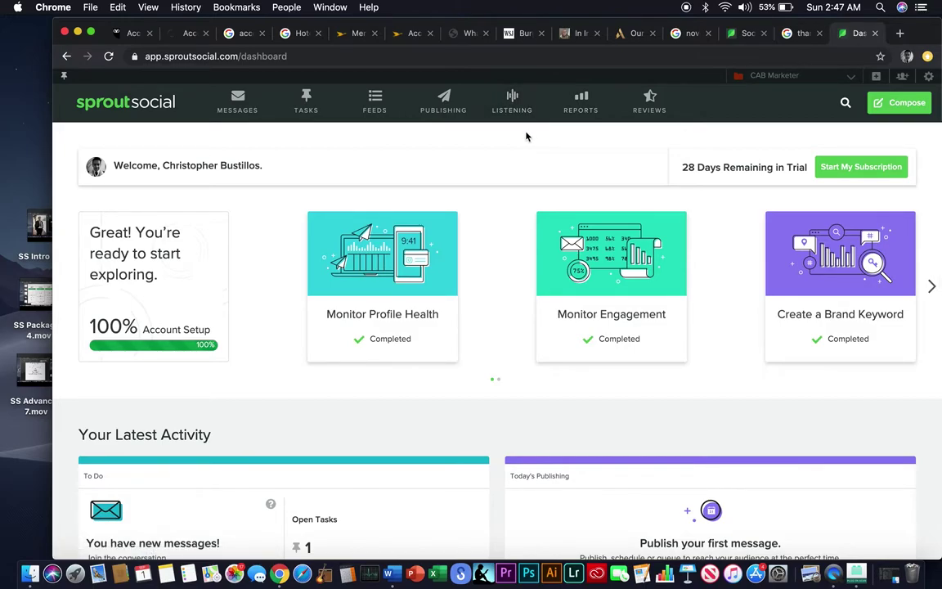
Connect a personal LinkedIn profile to the CAB Marketer group, going through LinkedIn authorization and signing in with the prefilled account credentials.
click(876, 77)
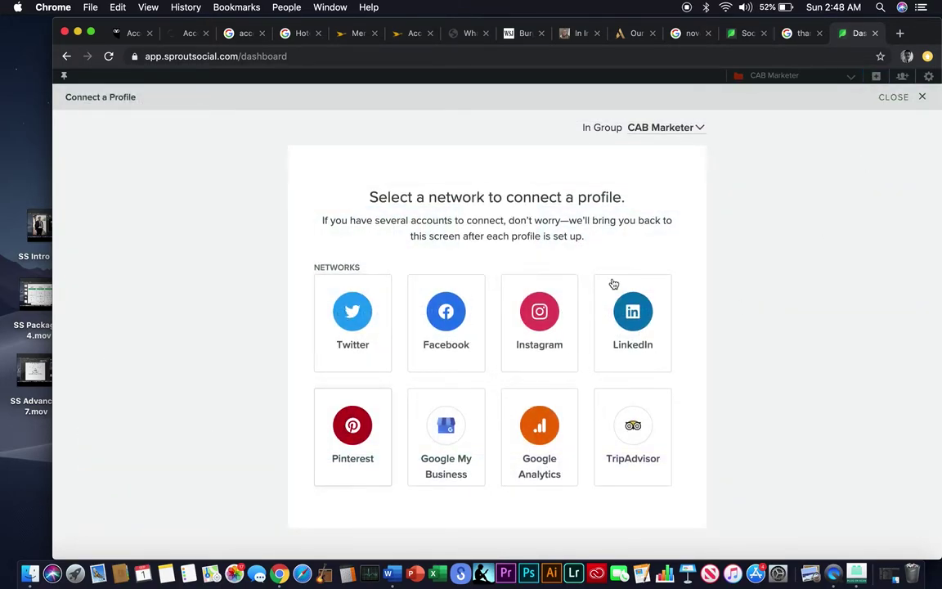
click(647, 312)
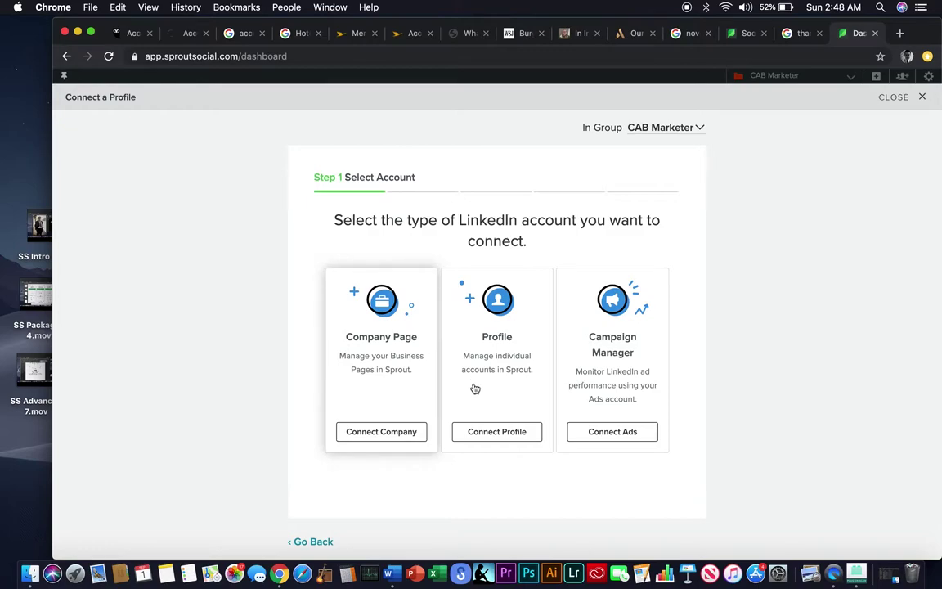
click(493, 434)
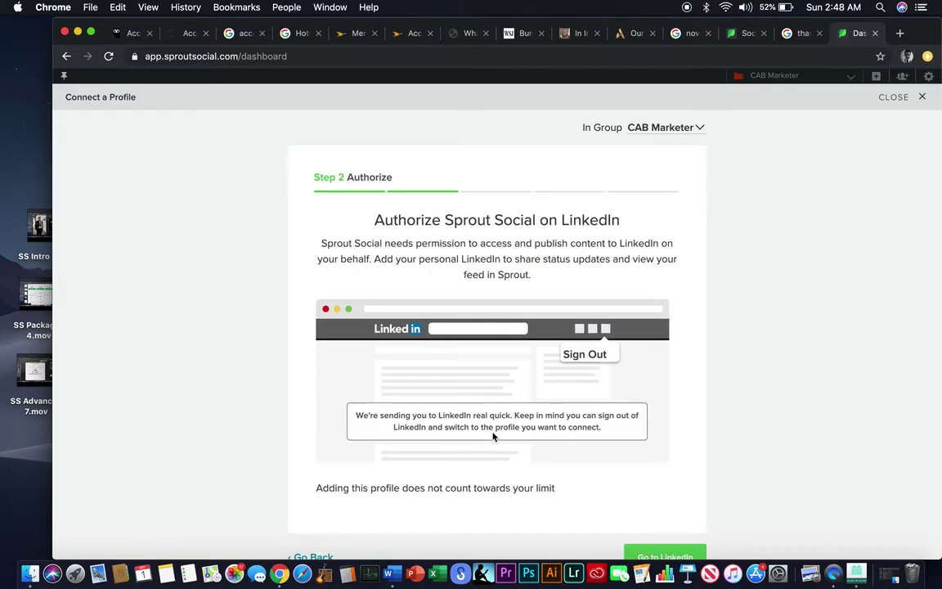
scroll(548, 413, down, 2)
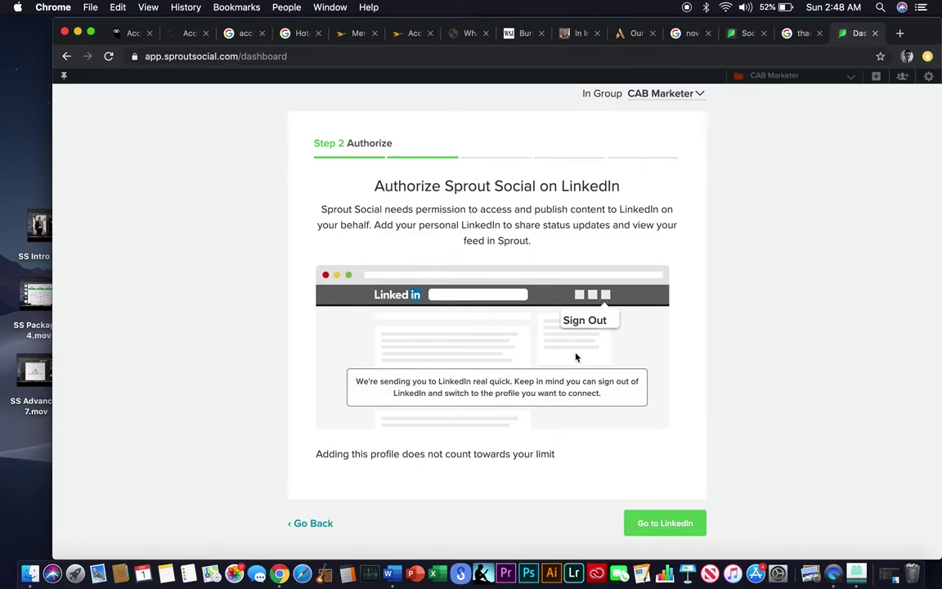
click(668, 527)
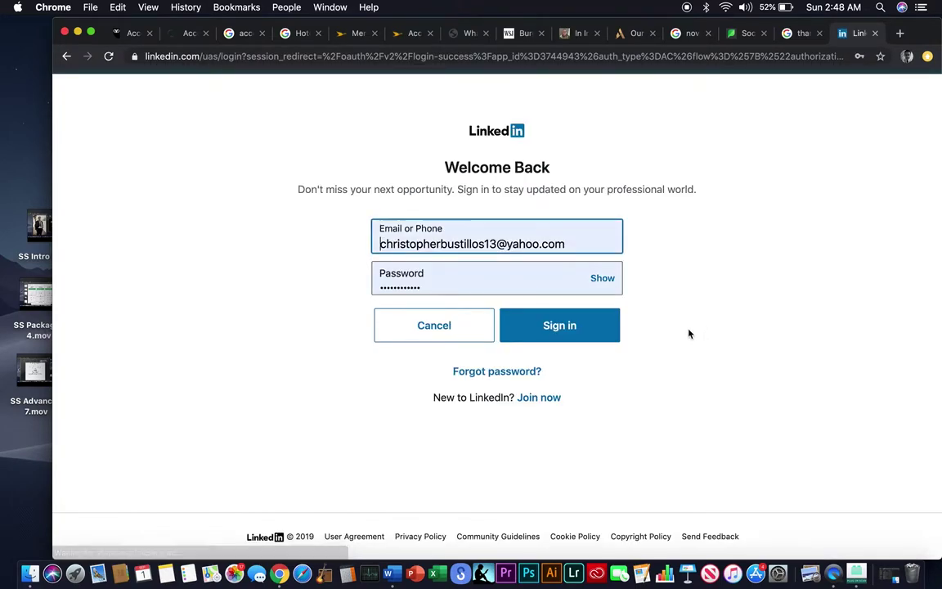
click(557, 327)
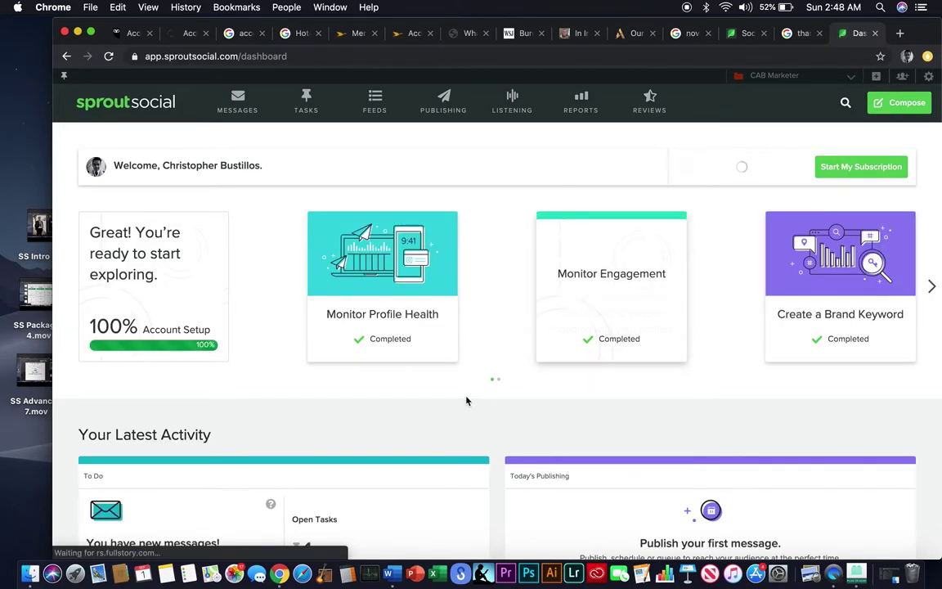
Look over the dashboard, open the Smart Inbox, and check its profile filters and the CAB Marketer group selector.
scroll(466, 401, down, 5)
scroll(429, 412, up, 5)
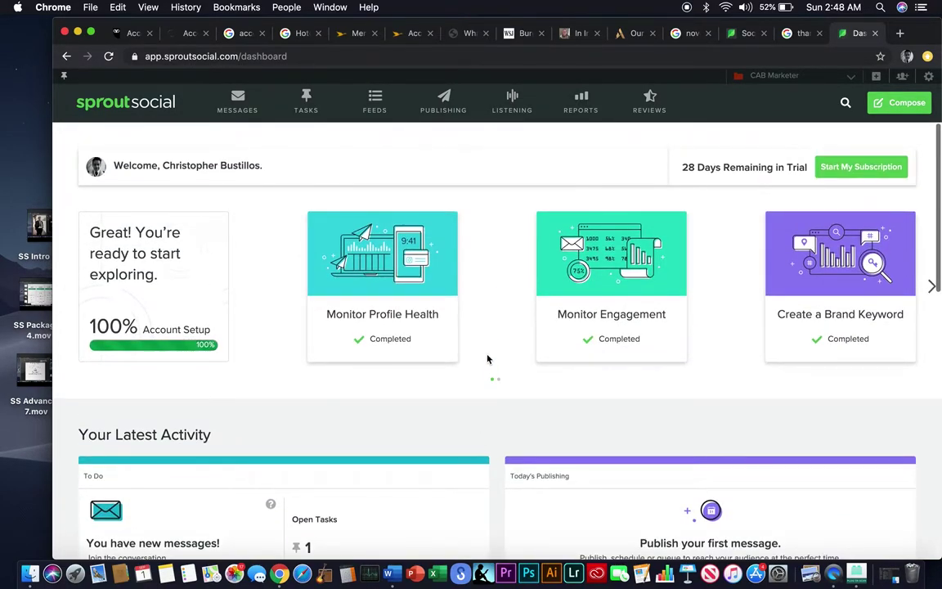
scroll(216, 455, down, 4)
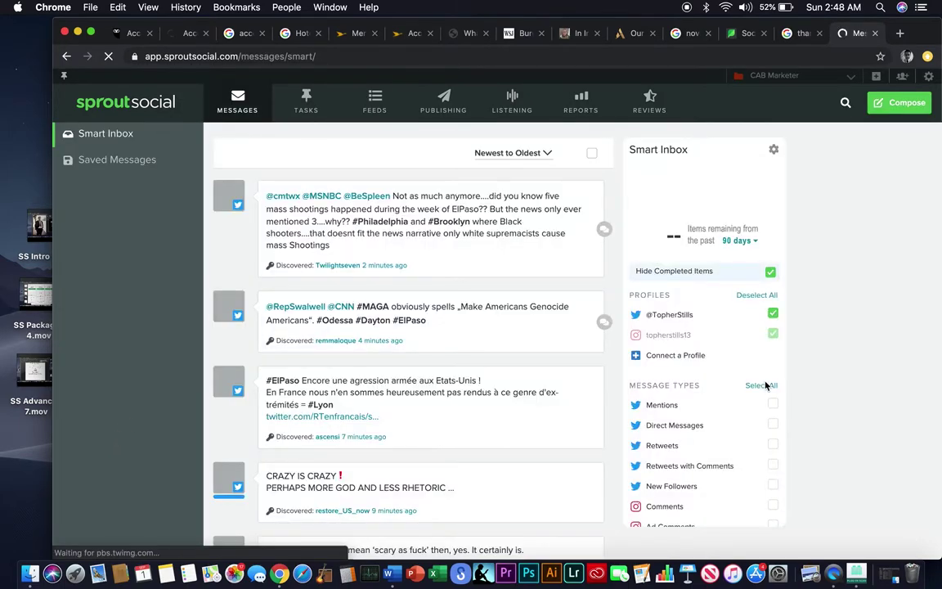
scroll(795, 391, down, 2)
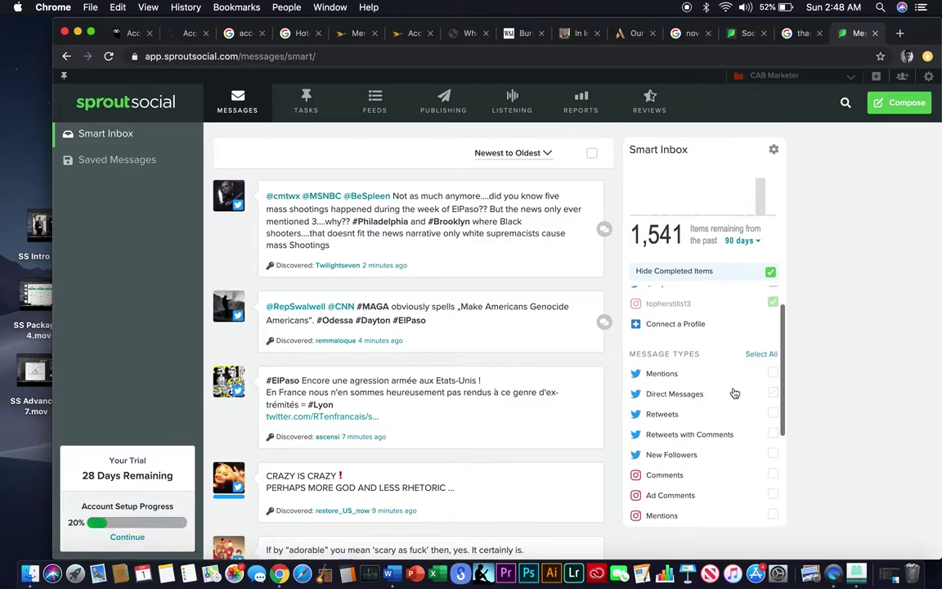
scroll(734, 393, up, 2)
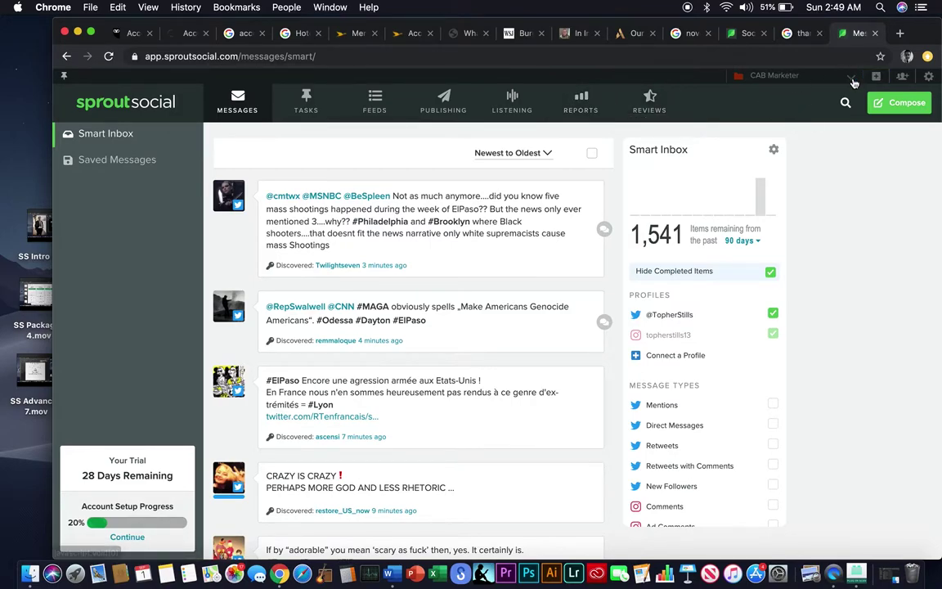
click(773, 73)
click(811, 137)
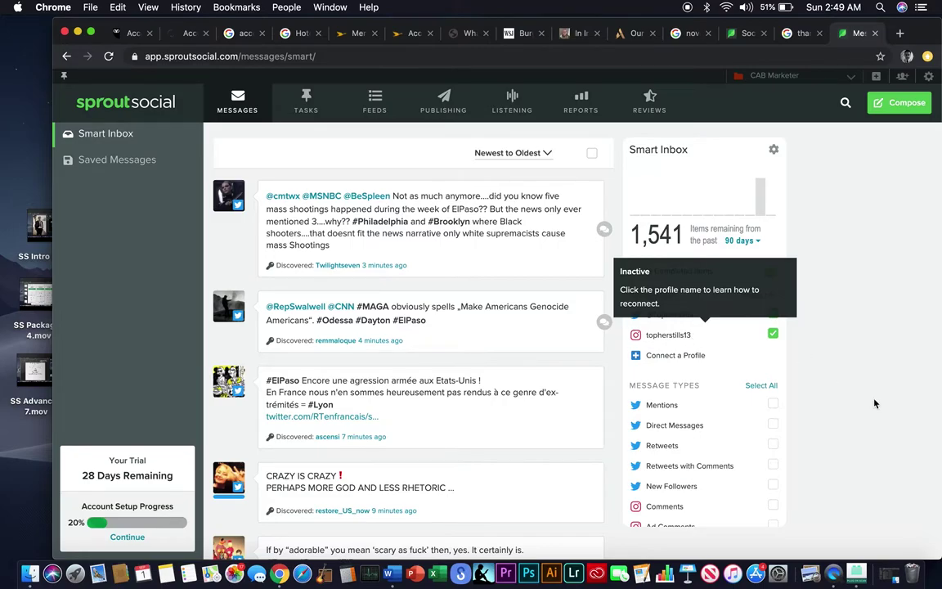
Examine the Smart Inbox's messages, connected profiles, message types and brand keywords.
scroll(787, 357, down, 2)
scroll(723, 401, down, 4)
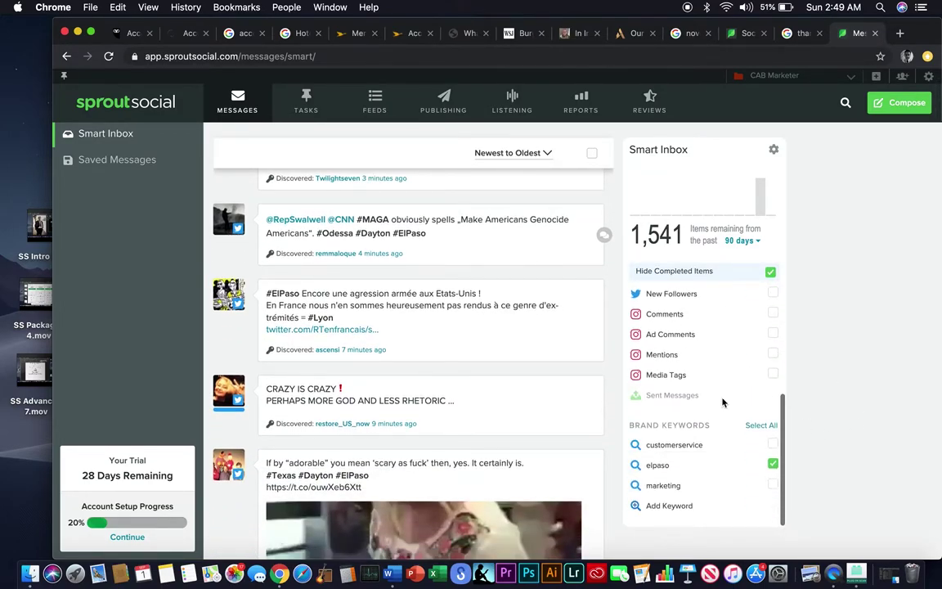
scroll(723, 401, up, 5)
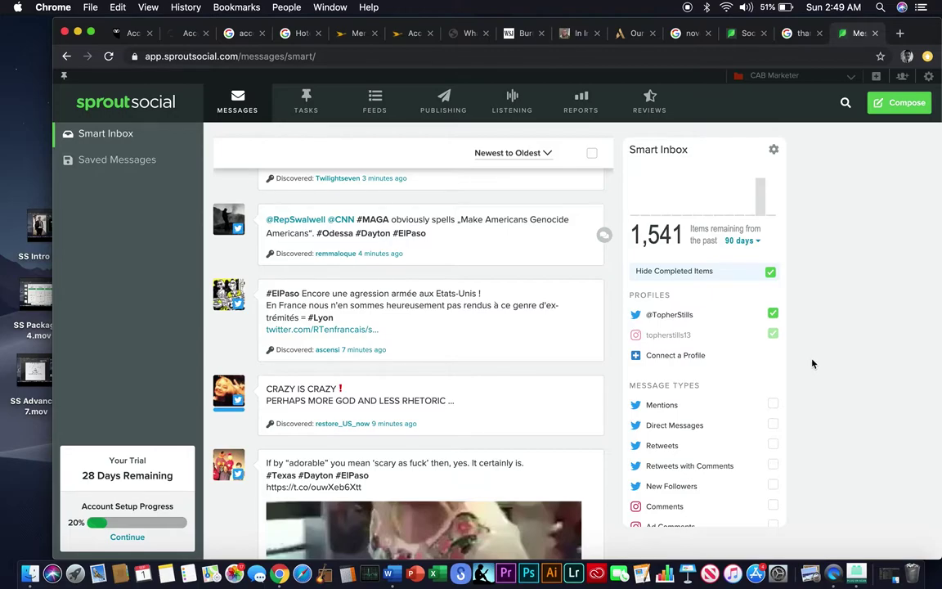
scroll(548, 283, up, 2)
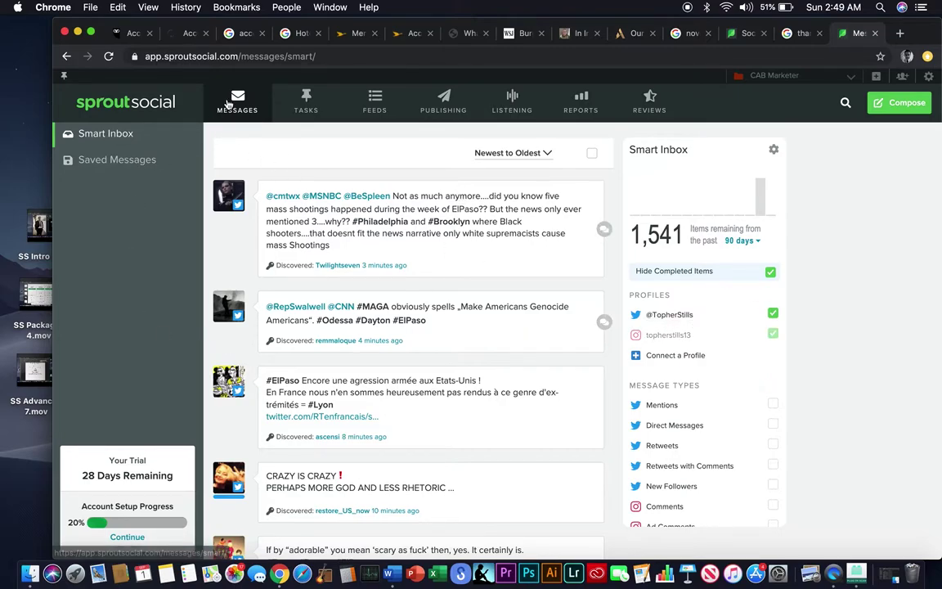
drag(327, 229, 343, 185)
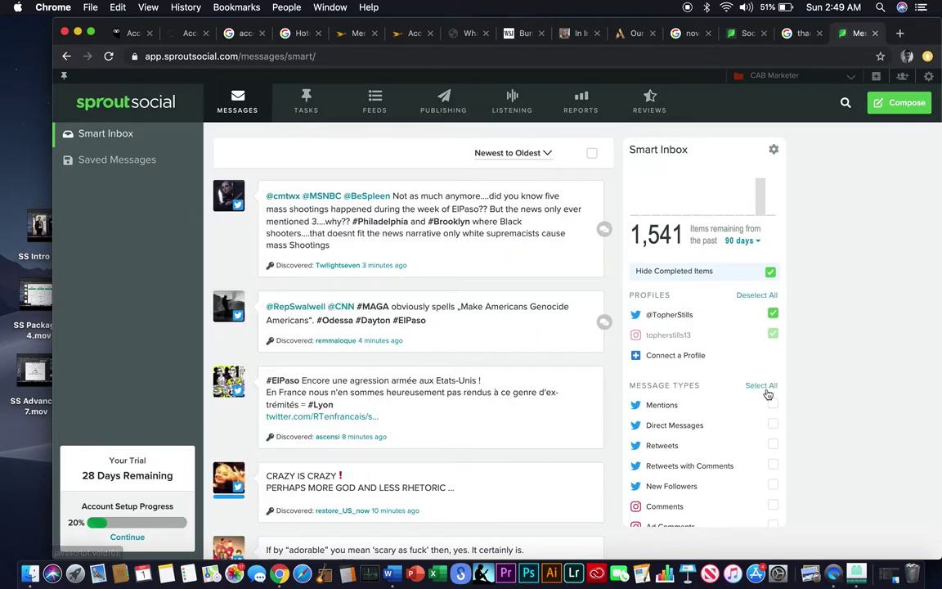
scroll(725, 457, down, 5)
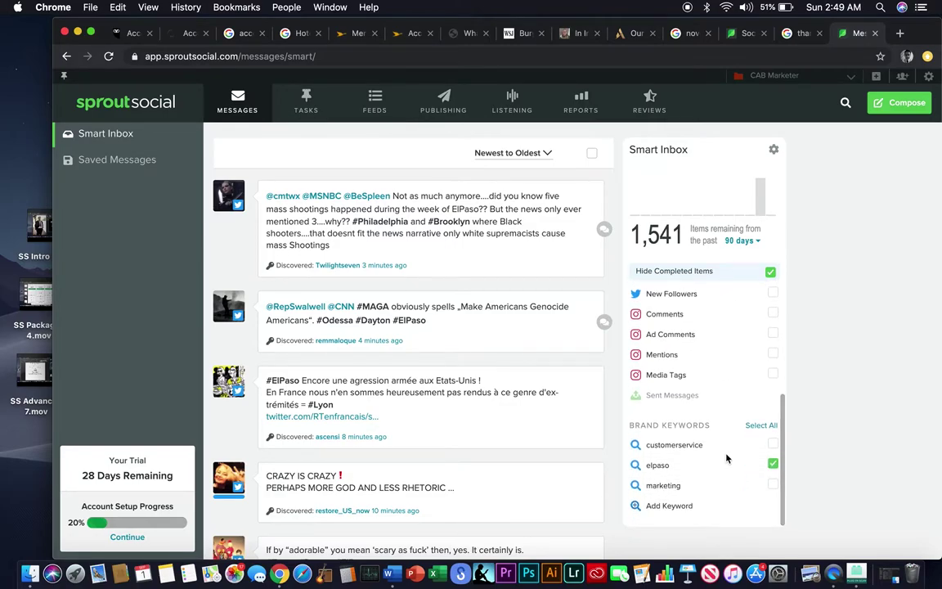
scroll(725, 458, up, 5)
scroll(727, 459, down, 1)
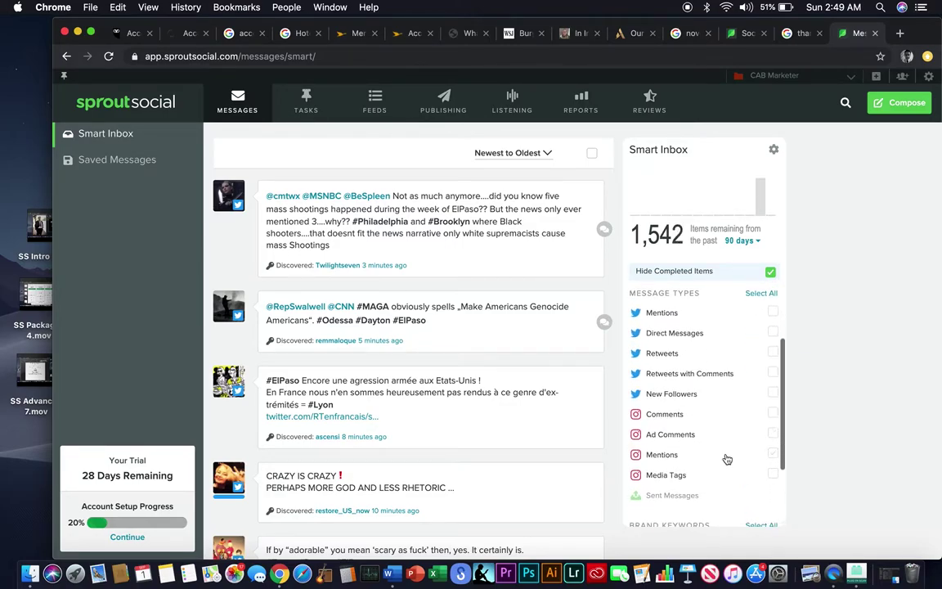
Filter the Smart Inbox to Direct Messages without the elpaso keyword, and look through the conversations.
scroll(725, 458, up, 1)
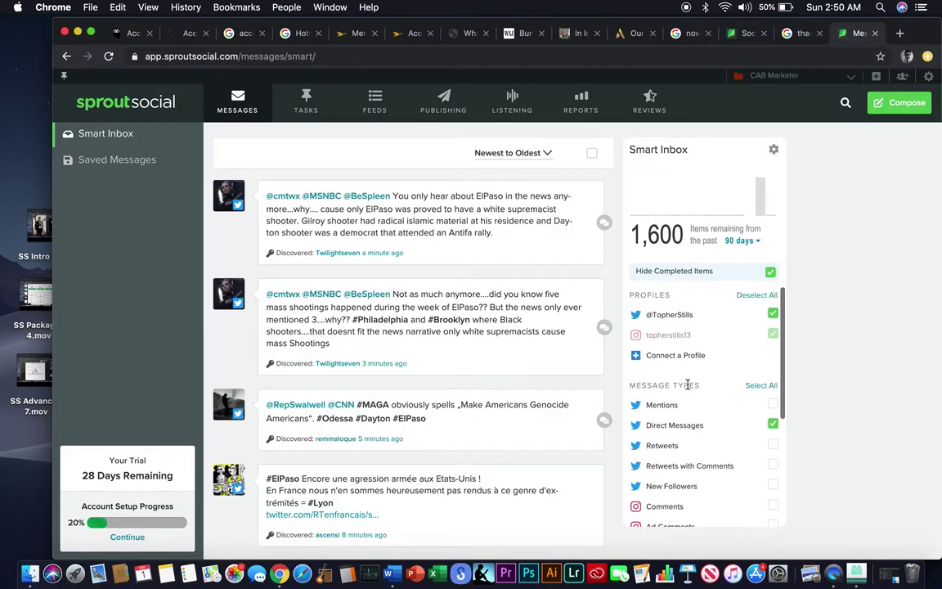
scroll(761, 442, down, 5)
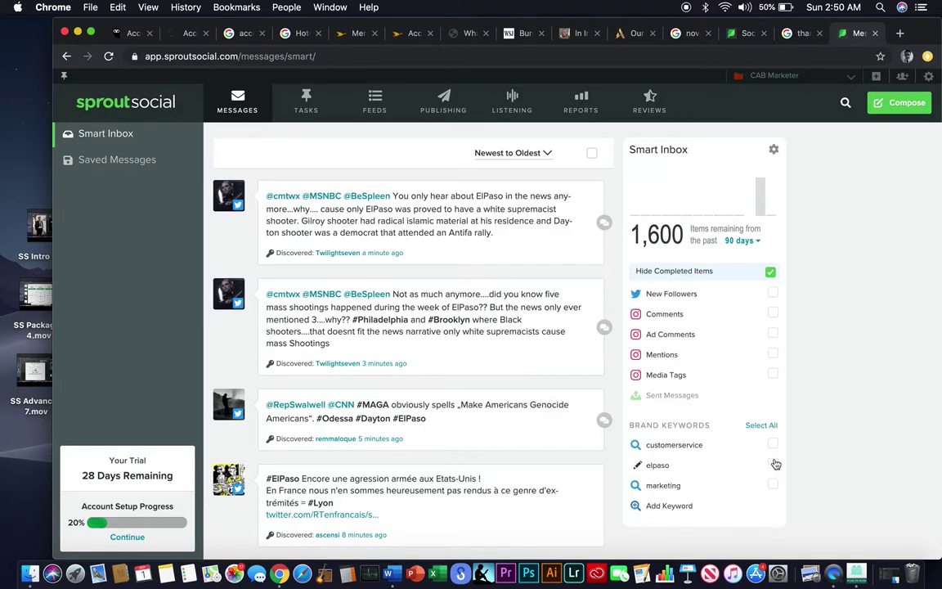
click(773, 464)
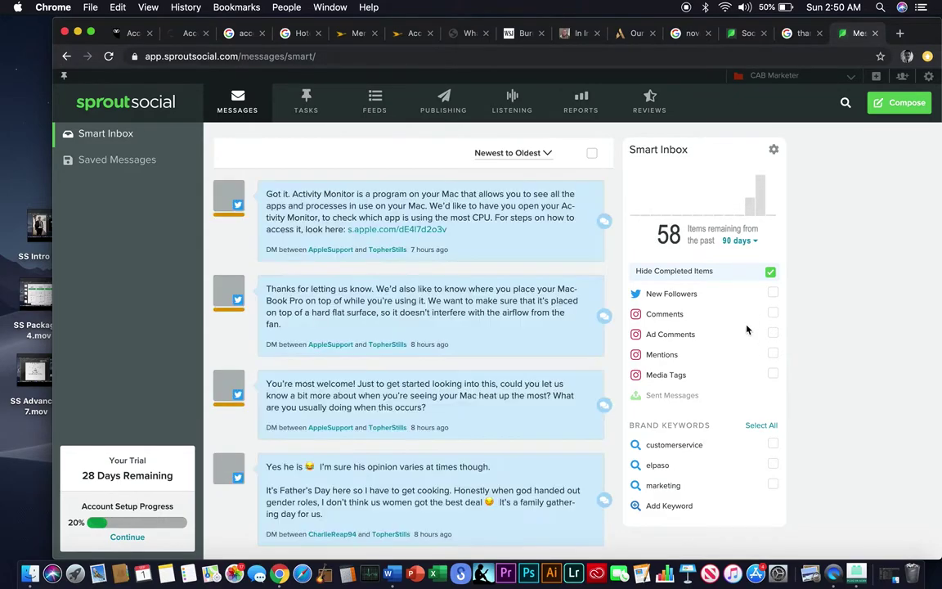
scroll(466, 412, down, 15)
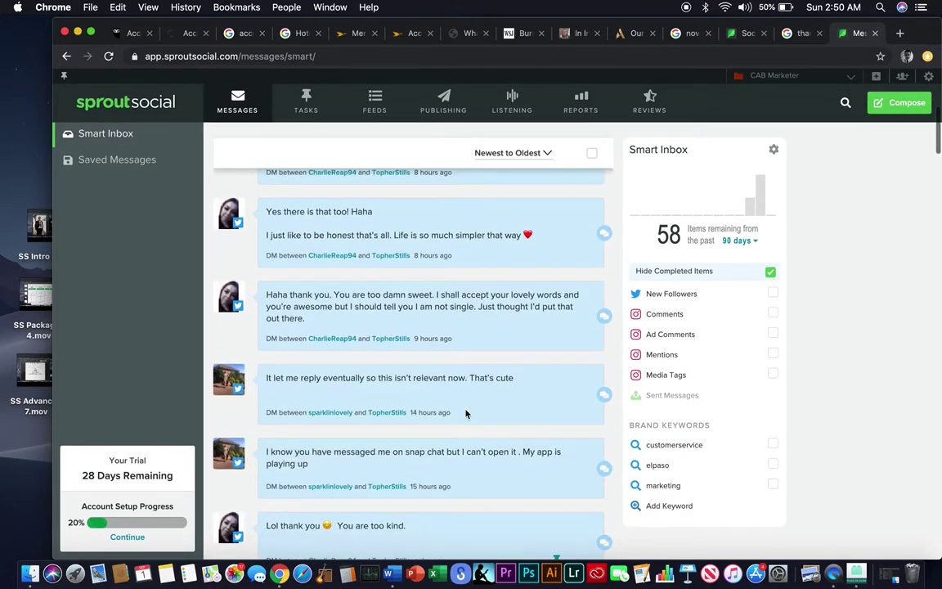
click(213, 132)
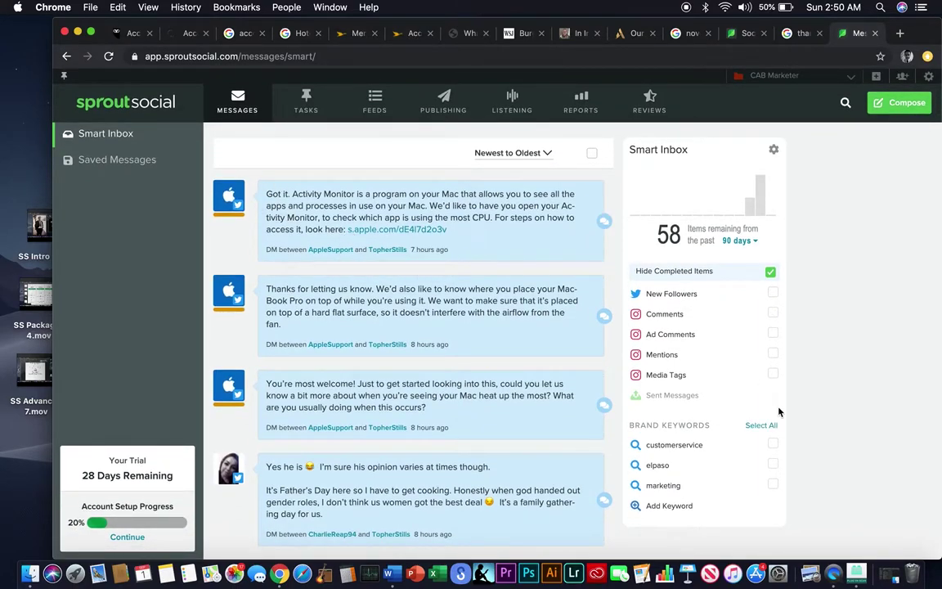
Replace the Direct Messages filter with Twitter Mentions to view the replies to the profile.
scroll(733, 336, up, 5)
click(771, 352)
click(772, 352)
click(773, 331)
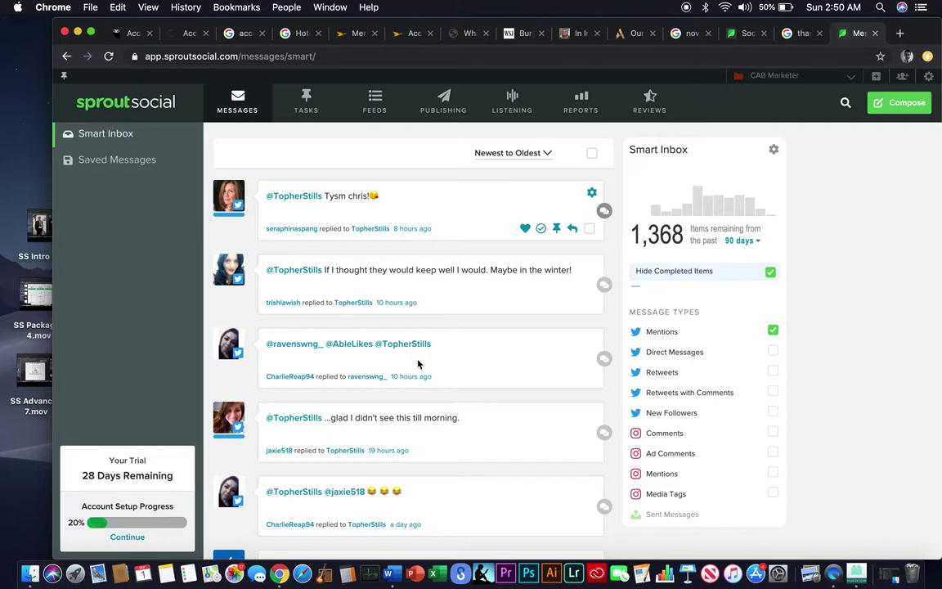
Replace the Mentions filter with Retweets to view the retweeted posts, and clear it again.
scroll(418, 364, down, 1)
click(775, 331)
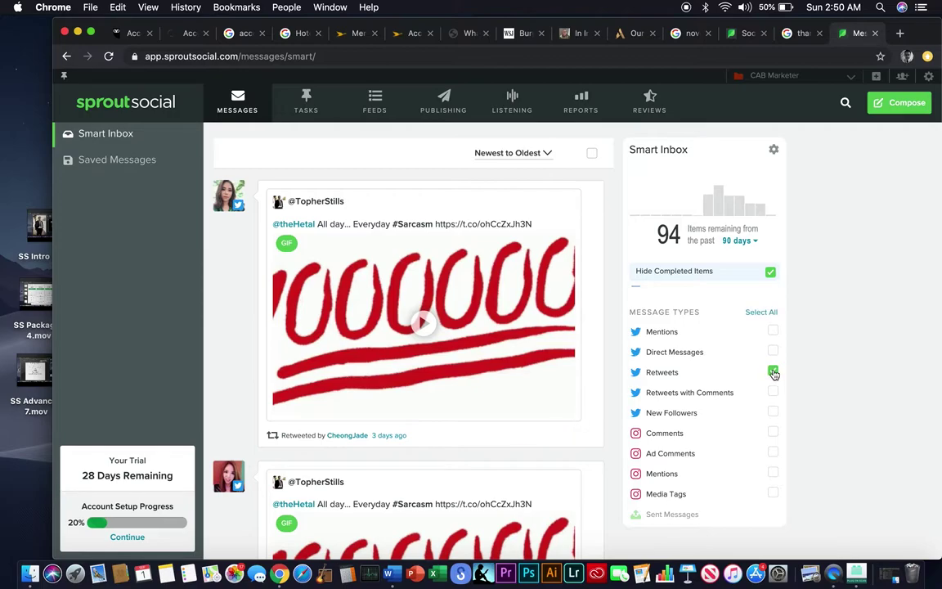
click(773, 372)
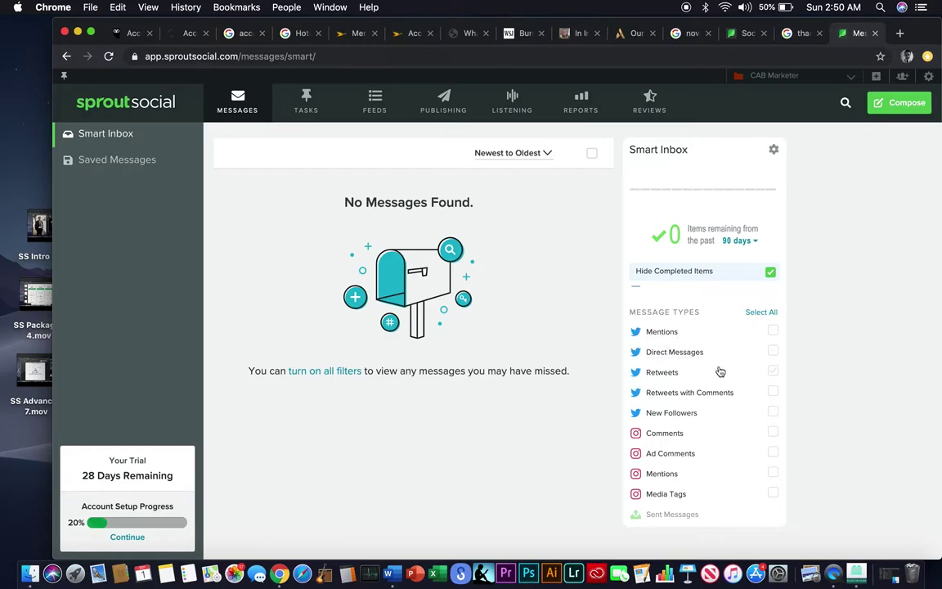
Filter the Smart Inbox by the elpaso brand keyword and look at the newest discovered messages.
scroll(720, 377, down, 3)
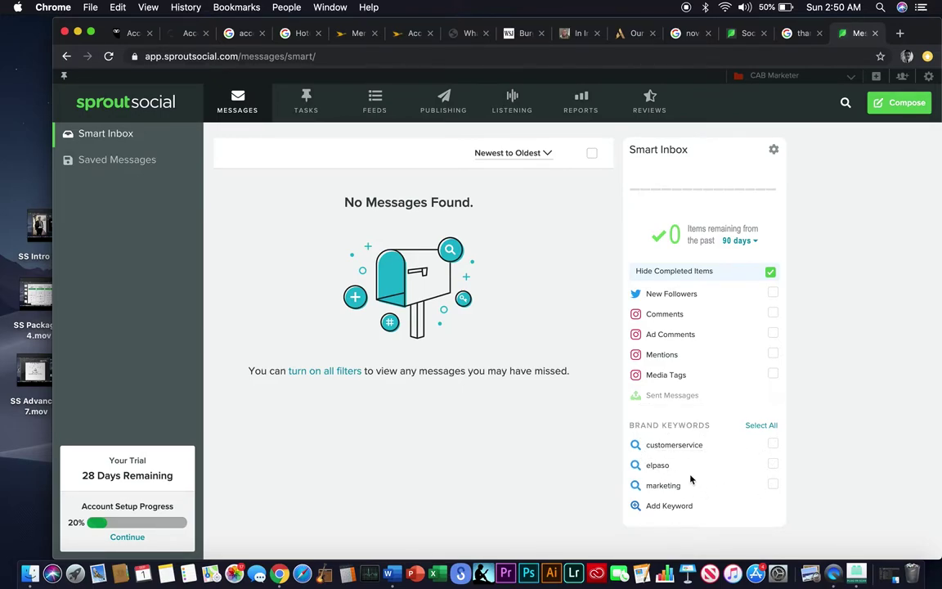
click(773, 463)
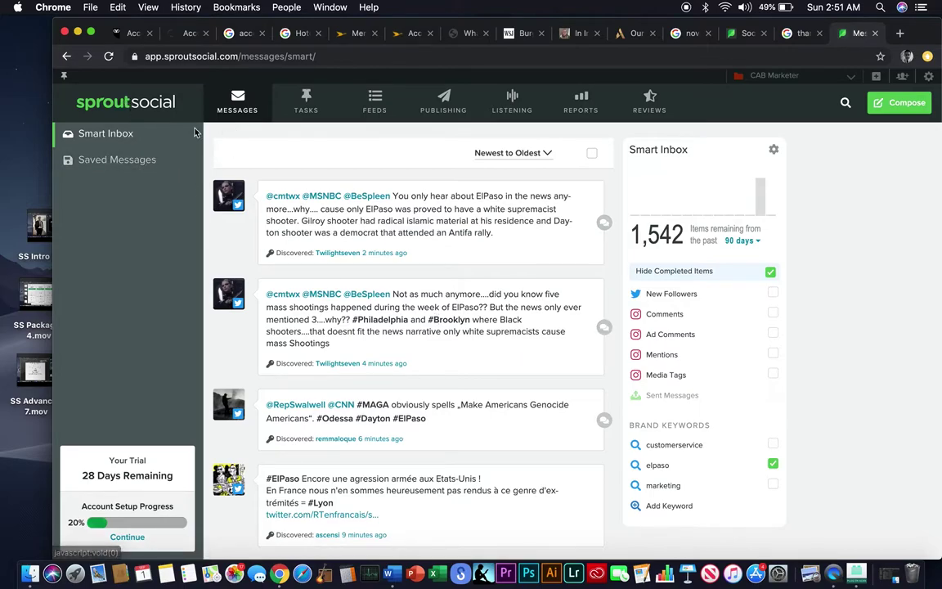
scroll(329, 365, down, 1)
scroll(329, 366, up, 1)
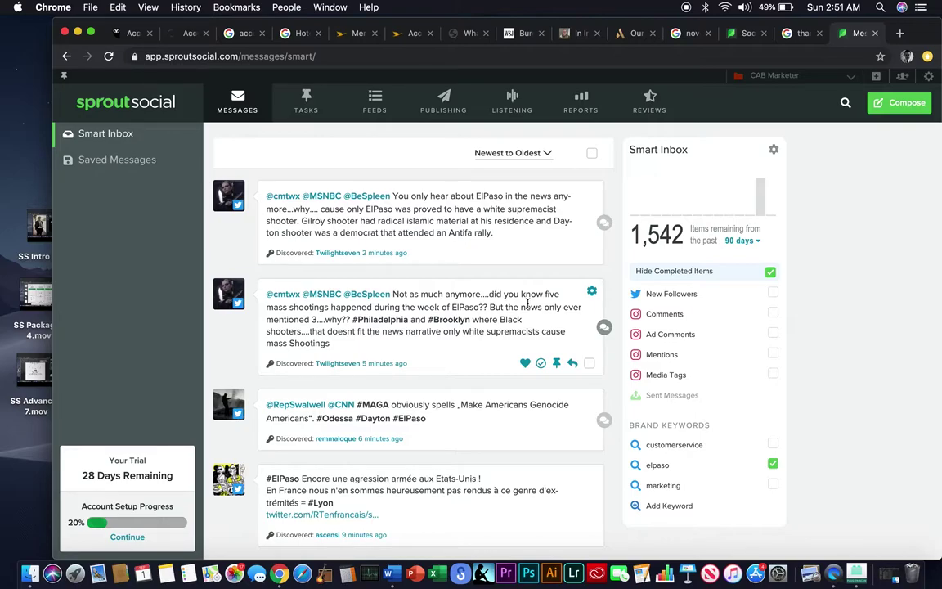
Browse the older messages discovered for the elpaso keyword, and minimize the browser window.
scroll(530, 364, down, 6)
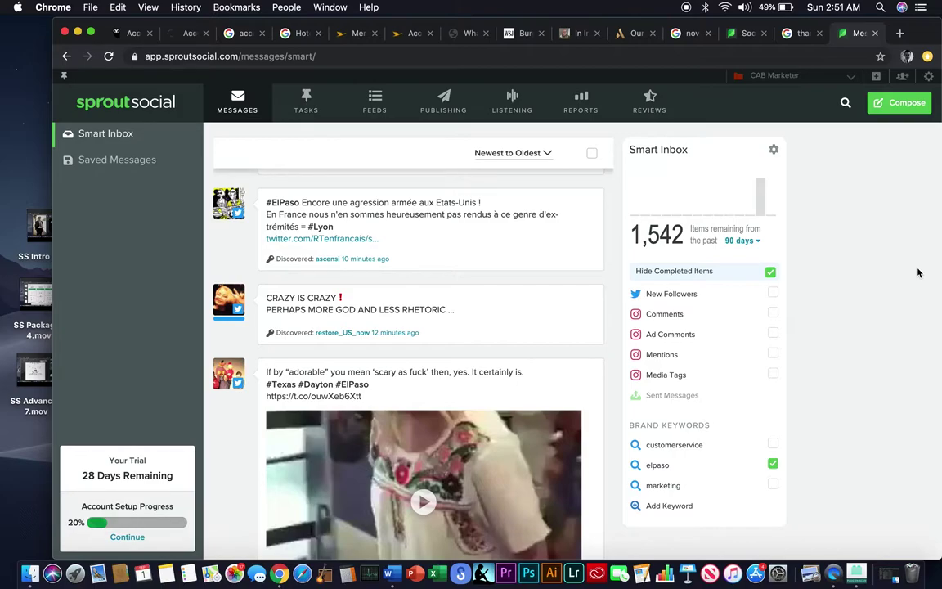
scroll(489, 351, down, 5)
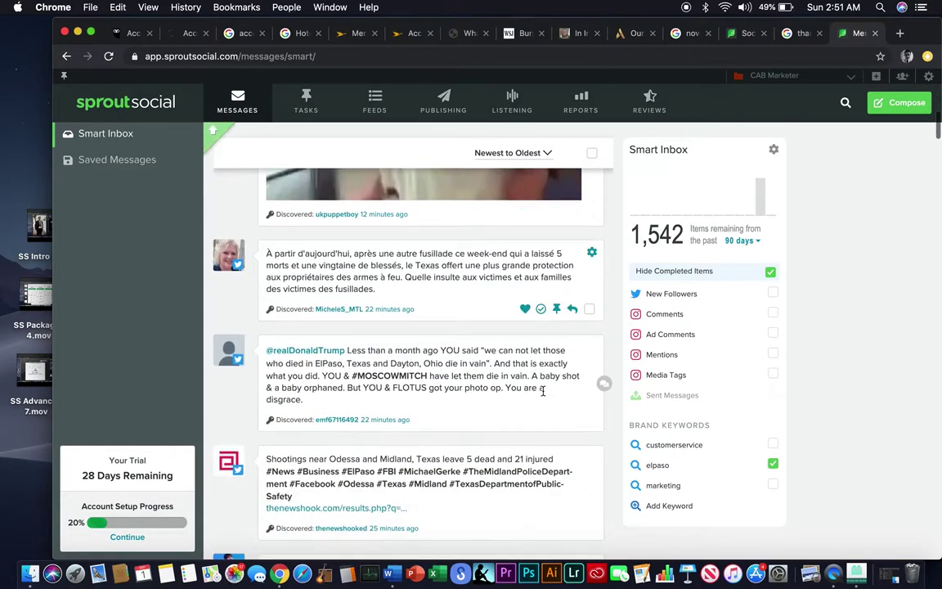
scroll(542, 391, down, 3)
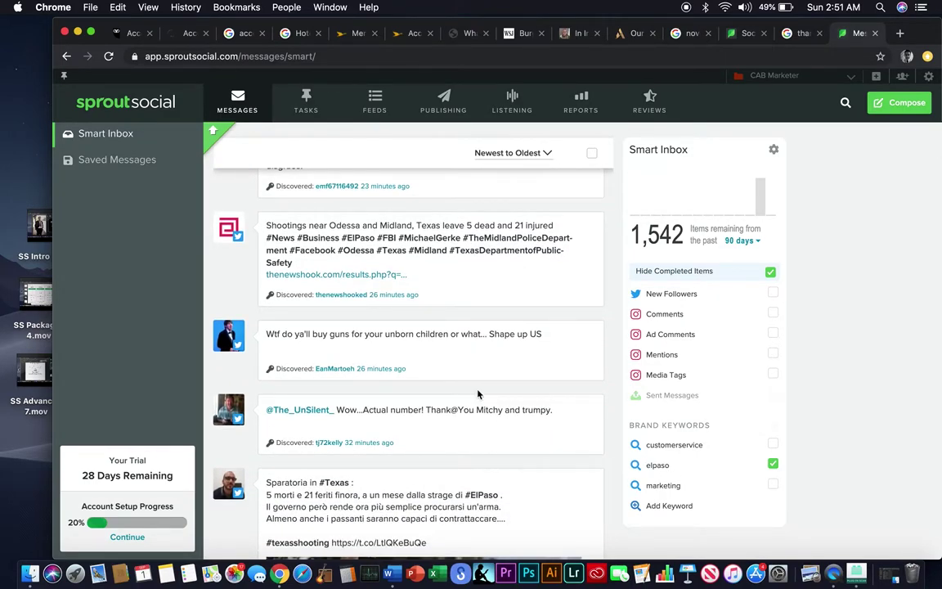
scroll(482, 400, down, 7)
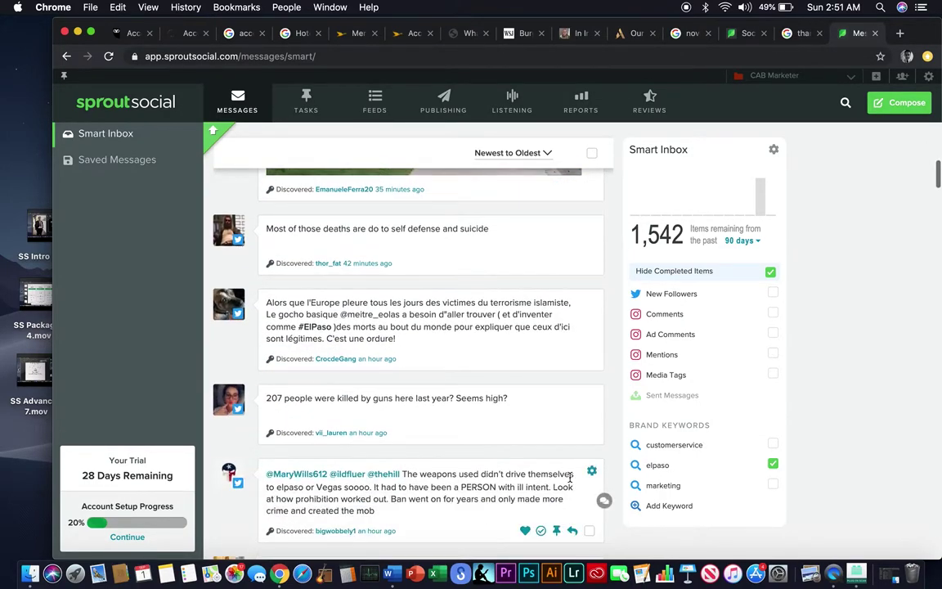
scroll(570, 479, down, 12)
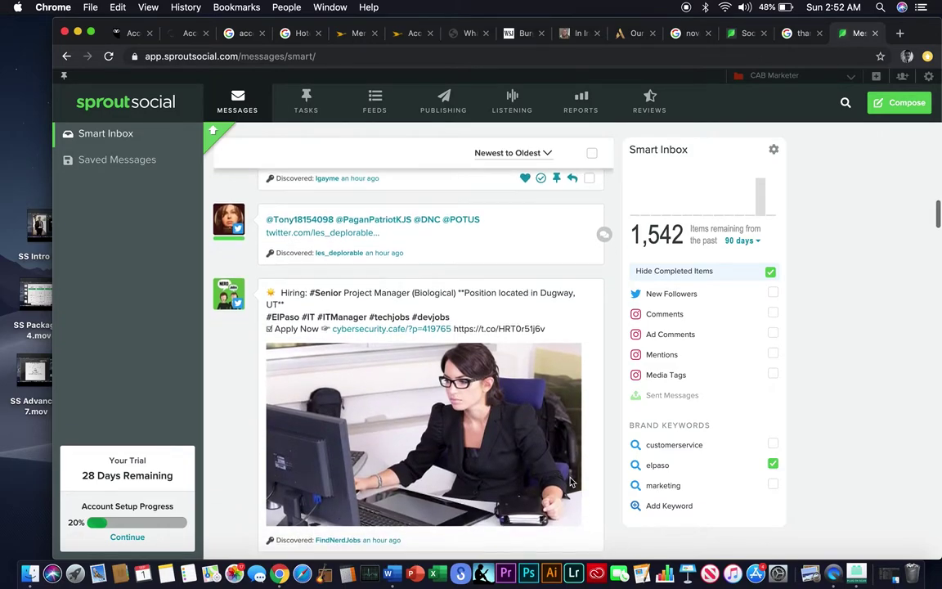
scroll(570, 482, down, 10)
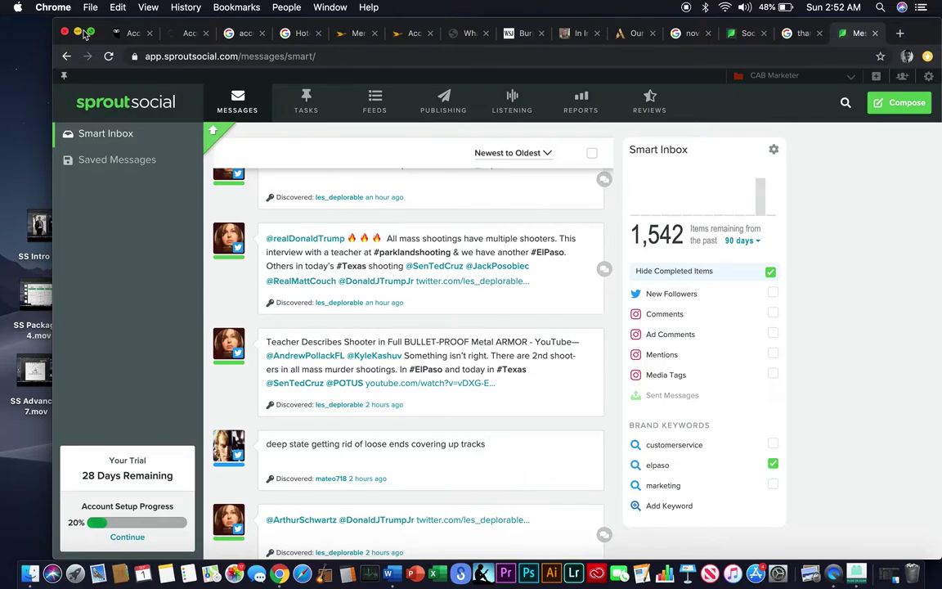
click(77, 33)
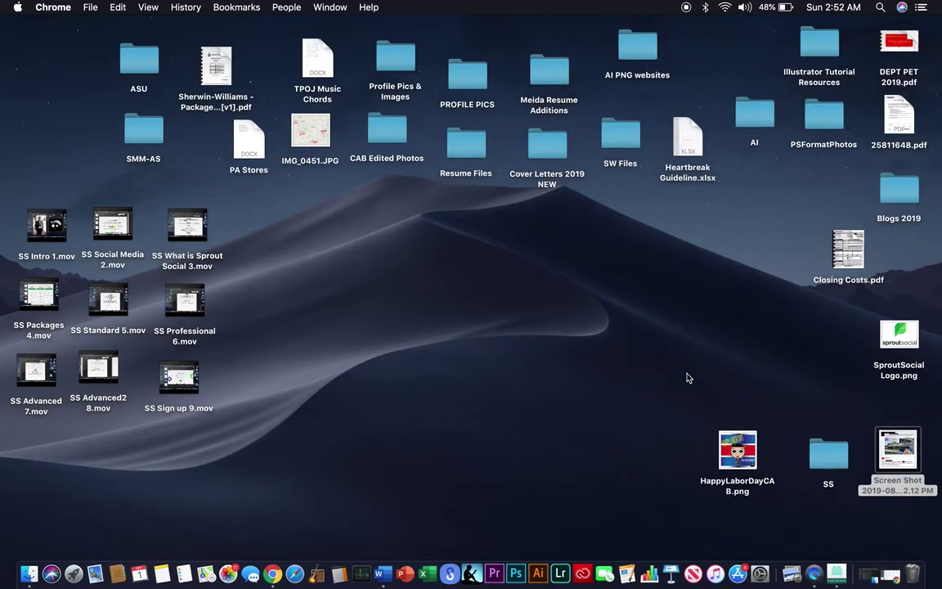
Open the McDonald's tweet screenshot from the desktop, enlarge its window to read the complaint and brand reply, and close it.
key(super+o)
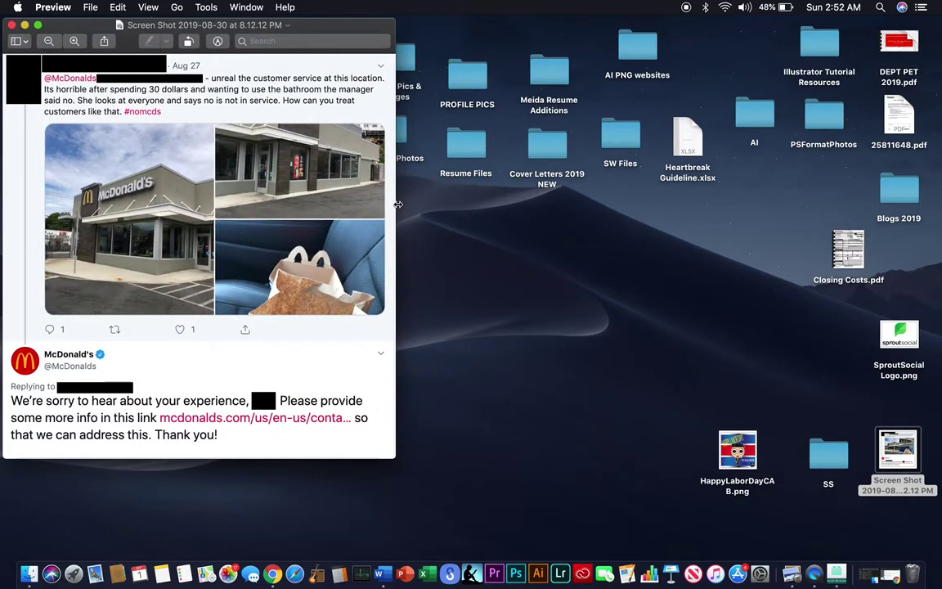
double_click(398, 209)
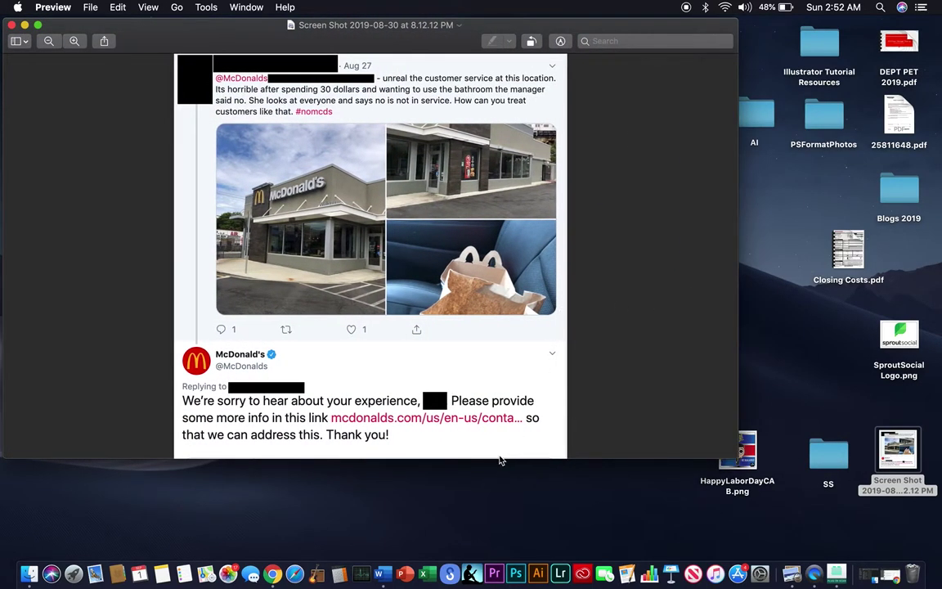
double_click(499, 458)
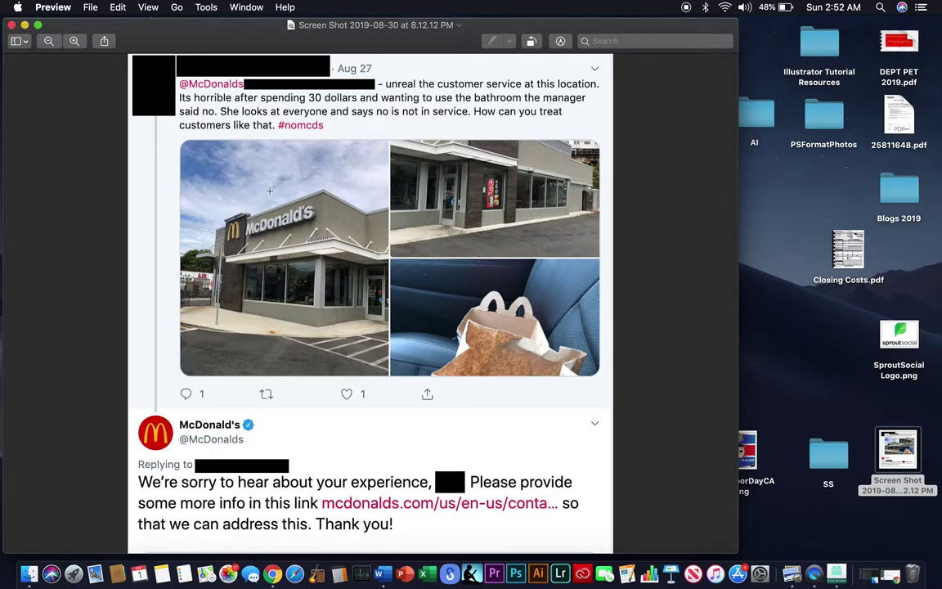
click(12, 26)
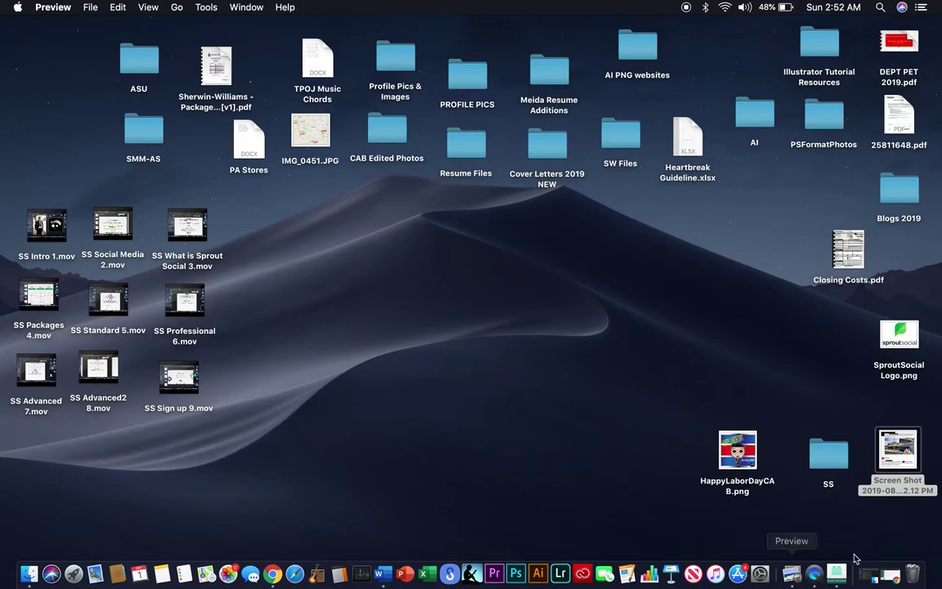
Restore the minimized browser window and switch the Smart Inbox brand keyword filter from elpaso to marketing.
click(894, 582)
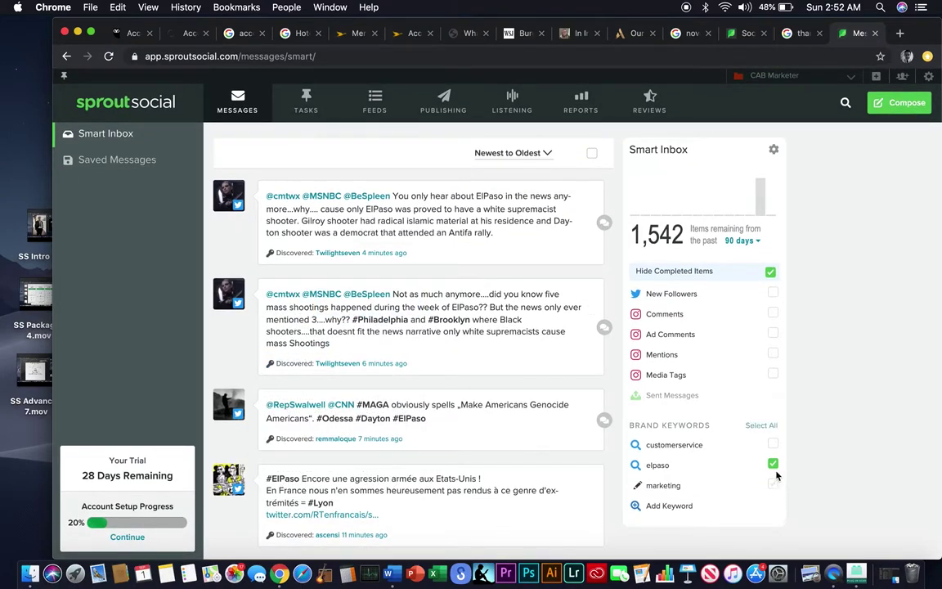
click(773, 464)
click(774, 485)
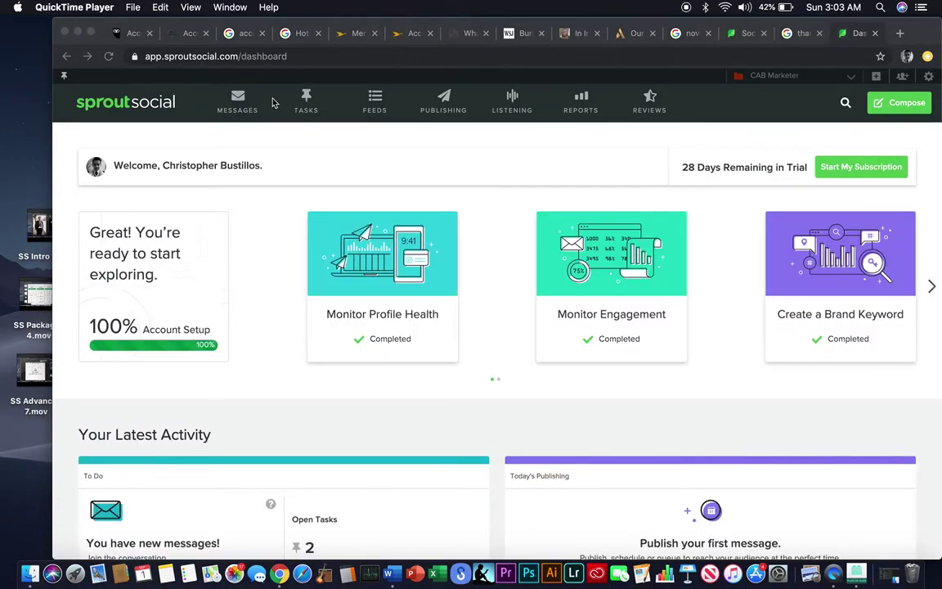
Open the Smart Inbox and look through the Twitter direct messages, newest first.
click(236, 99)
click(237, 99)
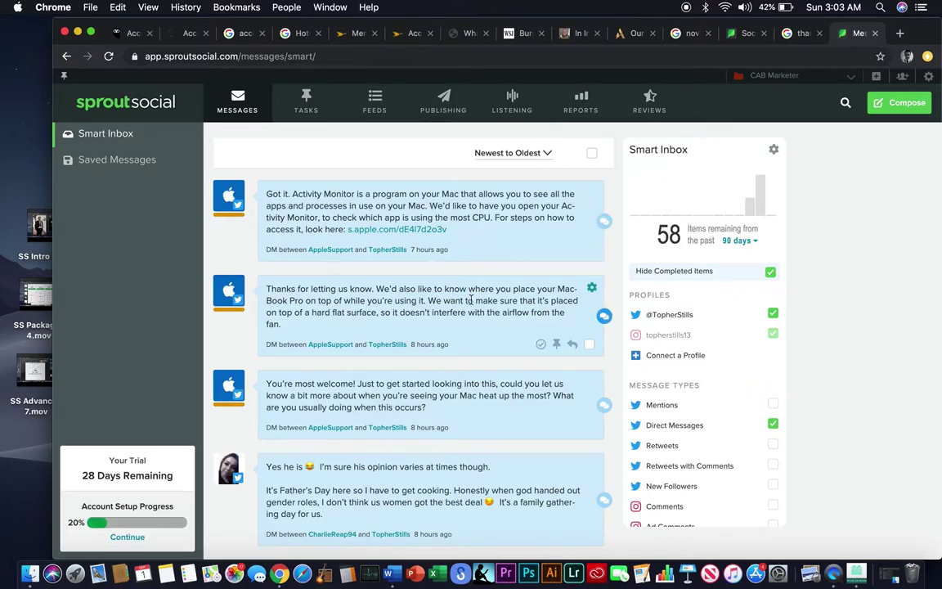
scroll(472, 305, down, 3)
scroll(472, 305, up, 3)
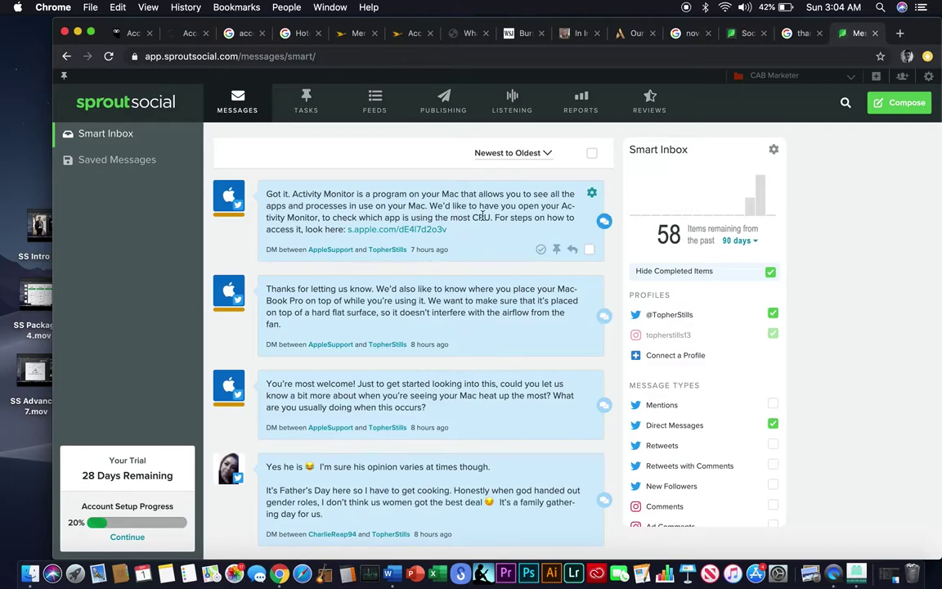
scroll(421, 258, down, 5)
scroll(420, 409, up, 5)
Create a high-priority general task from the newest Apple Support message, with an internal comment asking a colleague to follow up with Apple, and save it.
click(556, 249)
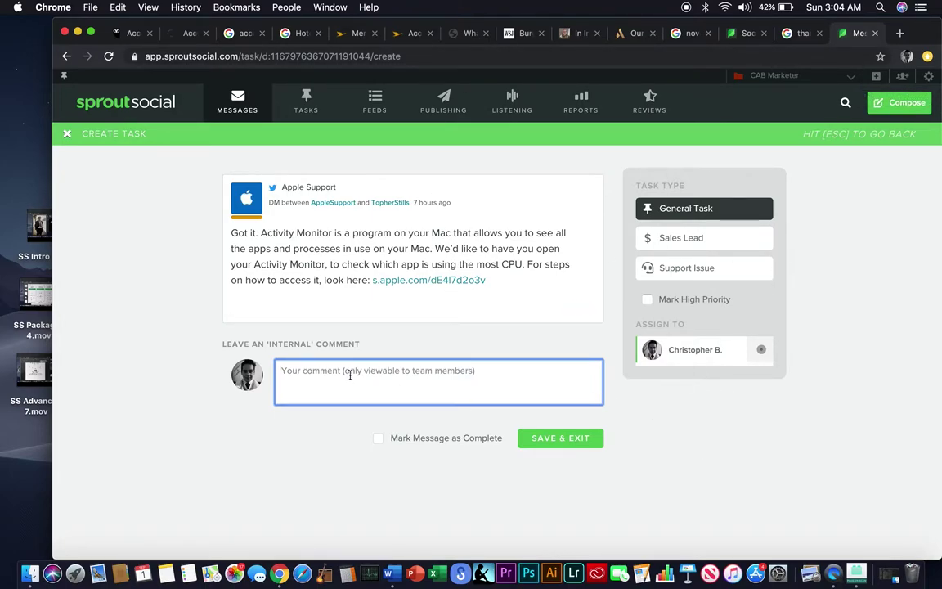
text(G)
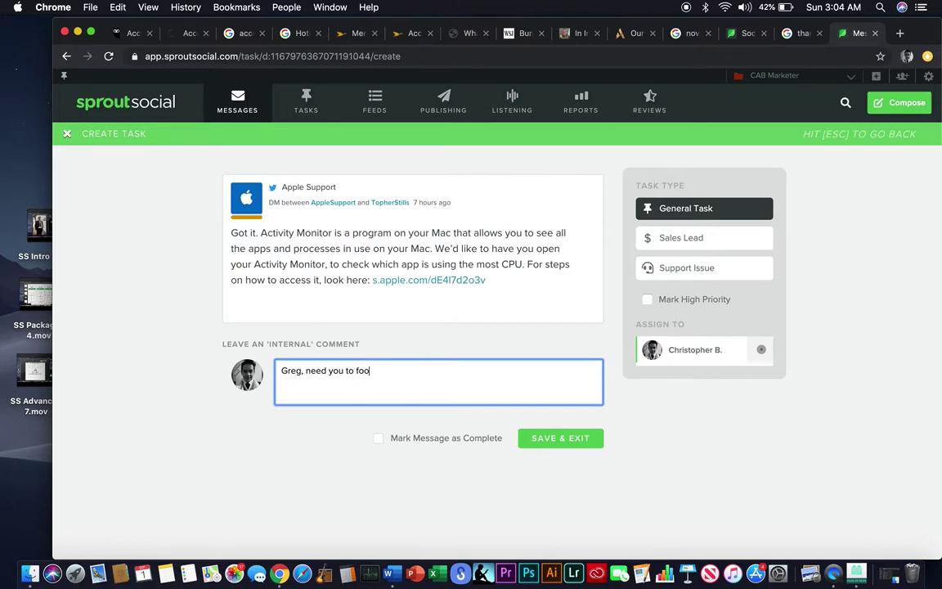
text(reg, need you to follow up with Apple!)
click(648, 299)
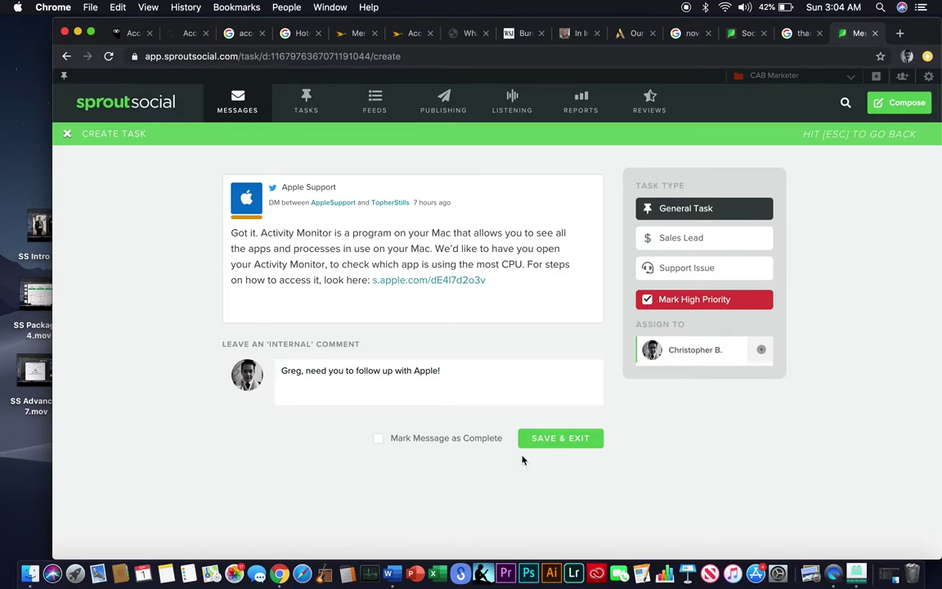
click(550, 440)
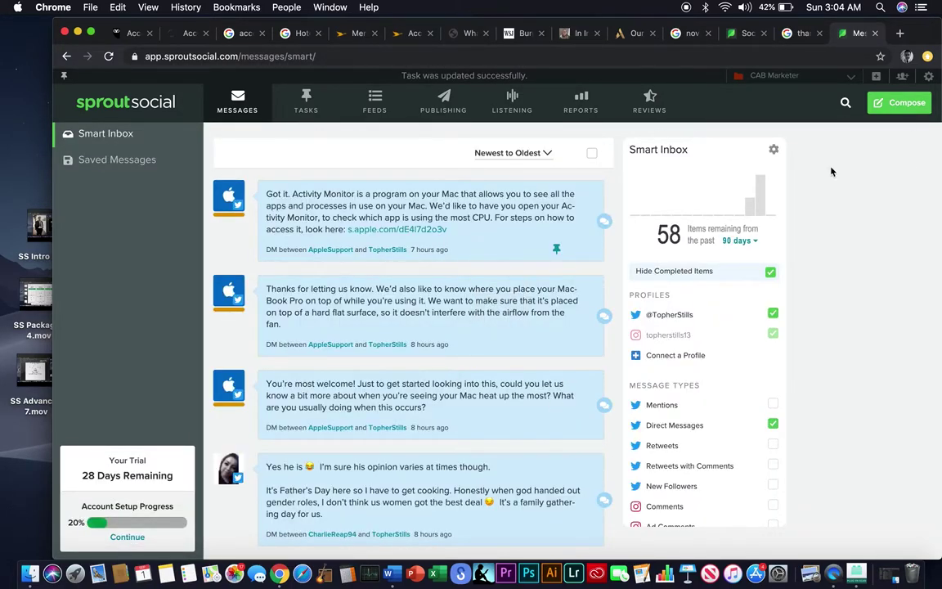
Open the Apple Support task in the open tasks list and review its message, activity and options.
click(306, 100)
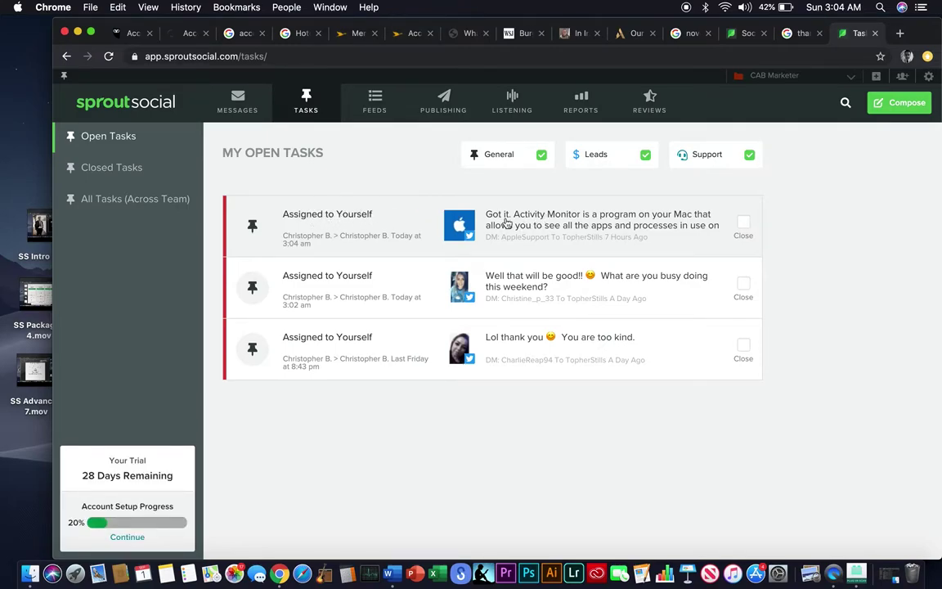
click(508, 219)
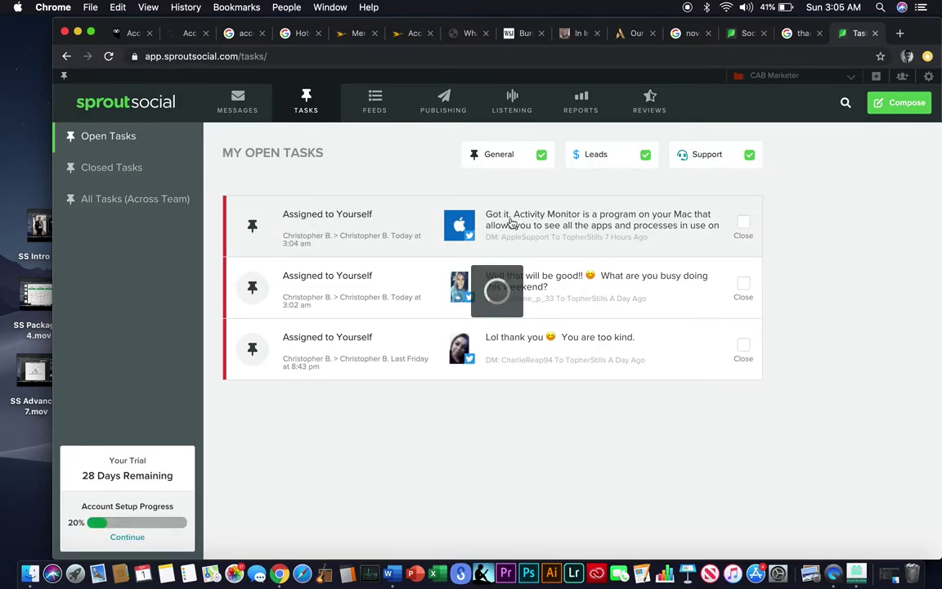
scroll(479, 377, down, 1)
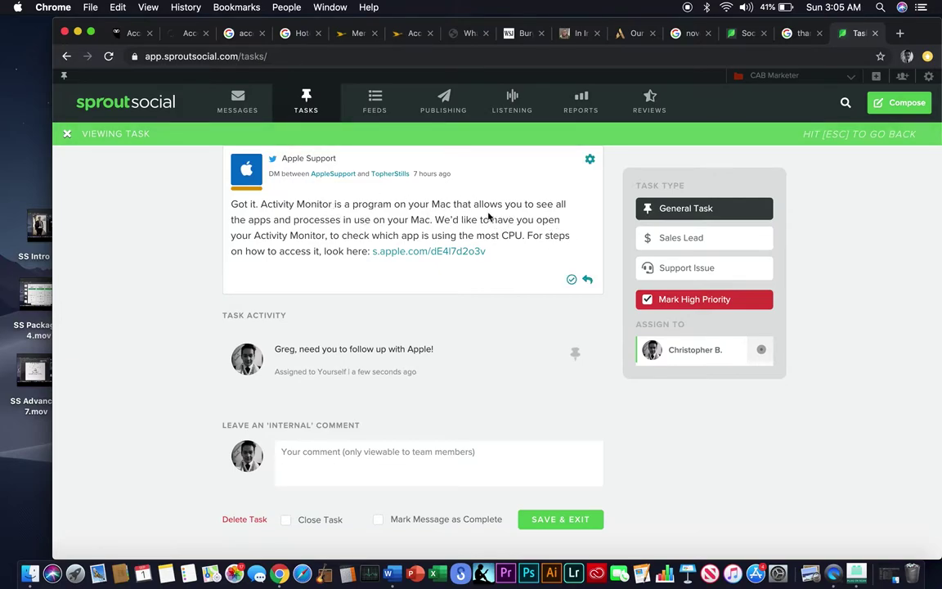
scroll(360, 197, up, 2)
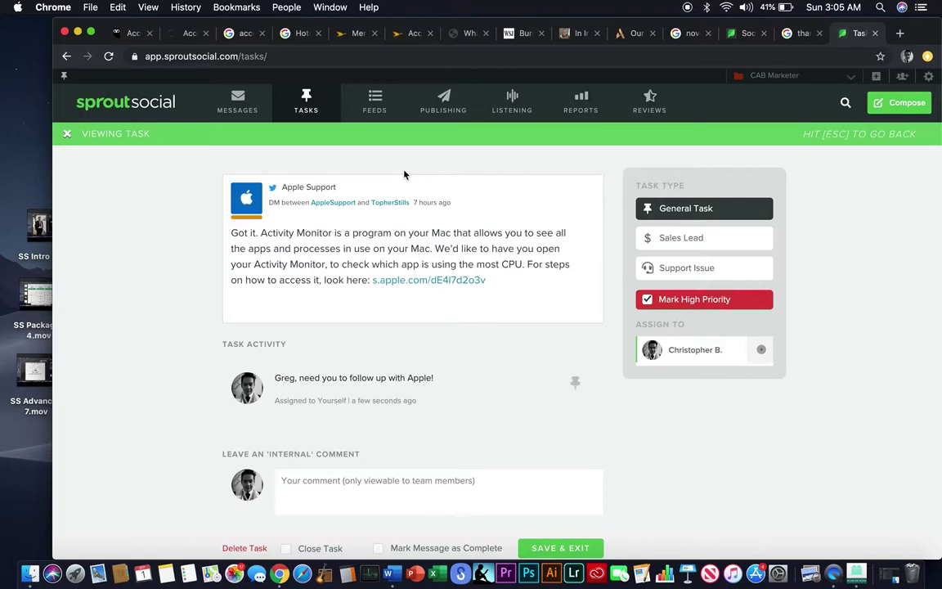
Return to the Smart Inbox and look over the direct messages, including the one pinned as a task.
click(247, 100)
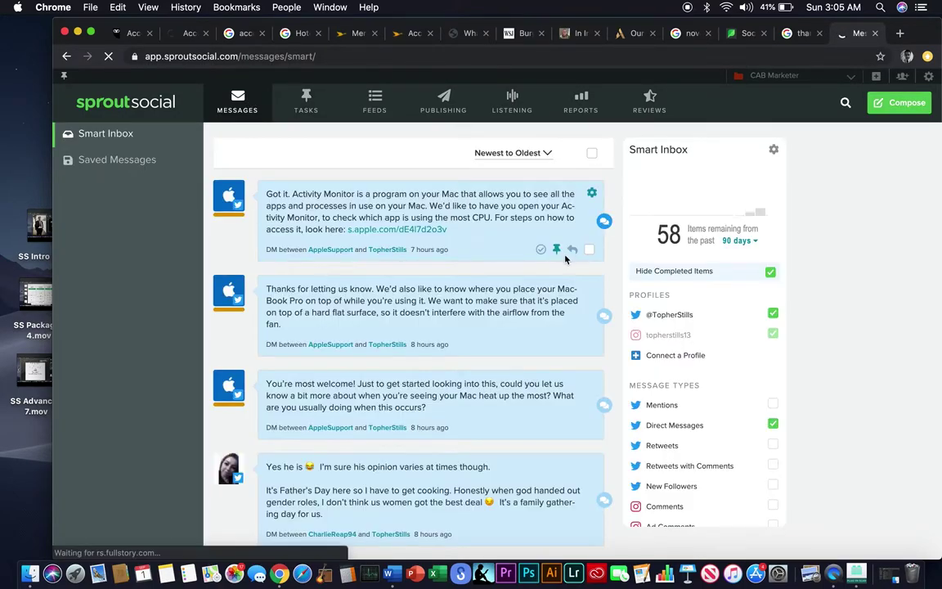
scroll(565, 409, down, 2)
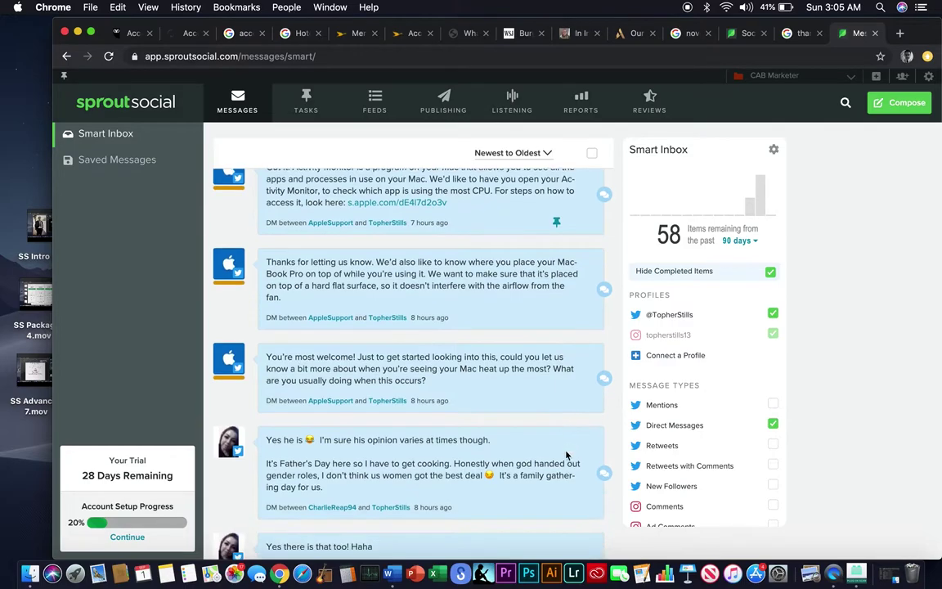
scroll(565, 396, up, 2)
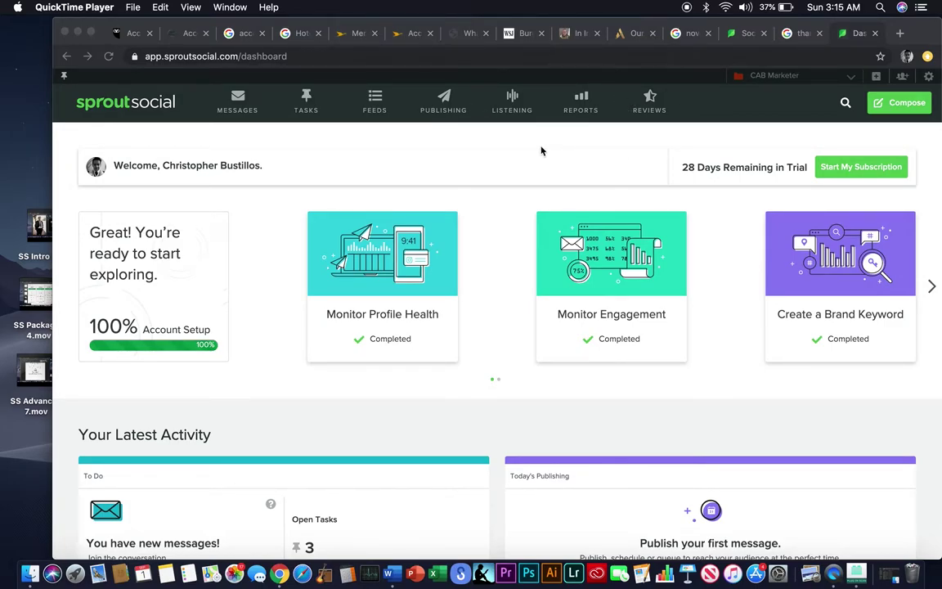
Open the publishing calendar and examine the Twitter and Pinterest posts planned for Monday, September 2.
click(445, 99)
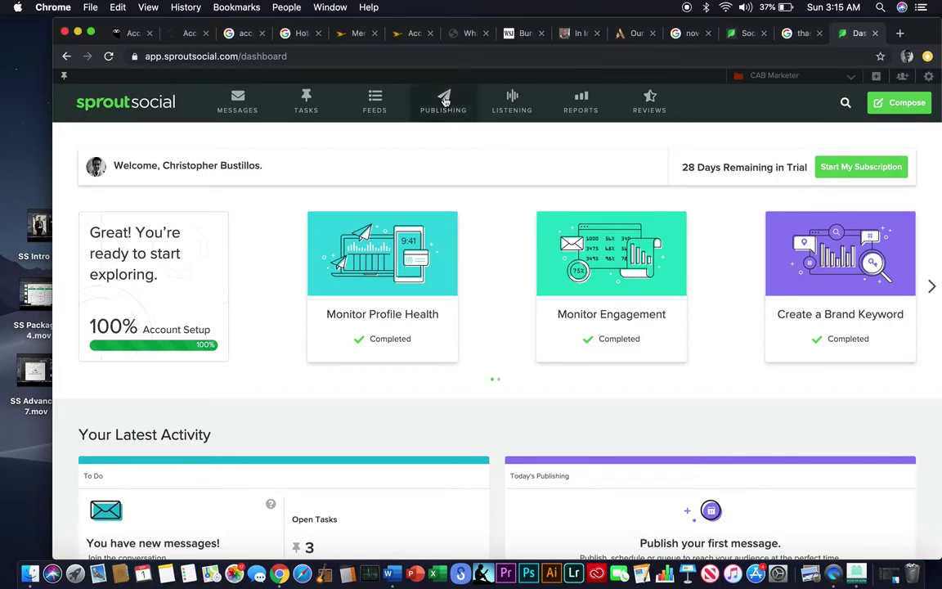
click(445, 99)
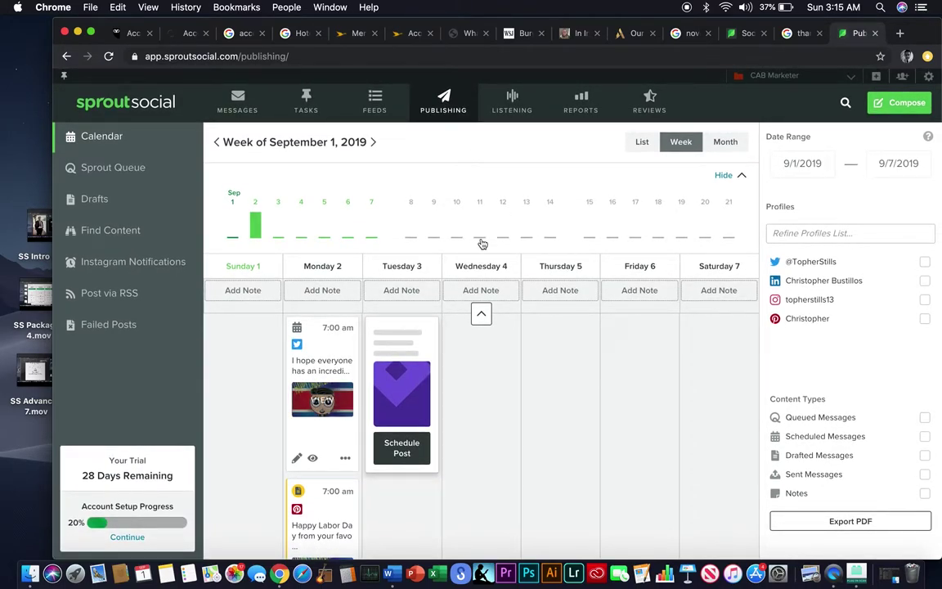
scroll(479, 384, down, 3)
scroll(478, 397, up, 3)
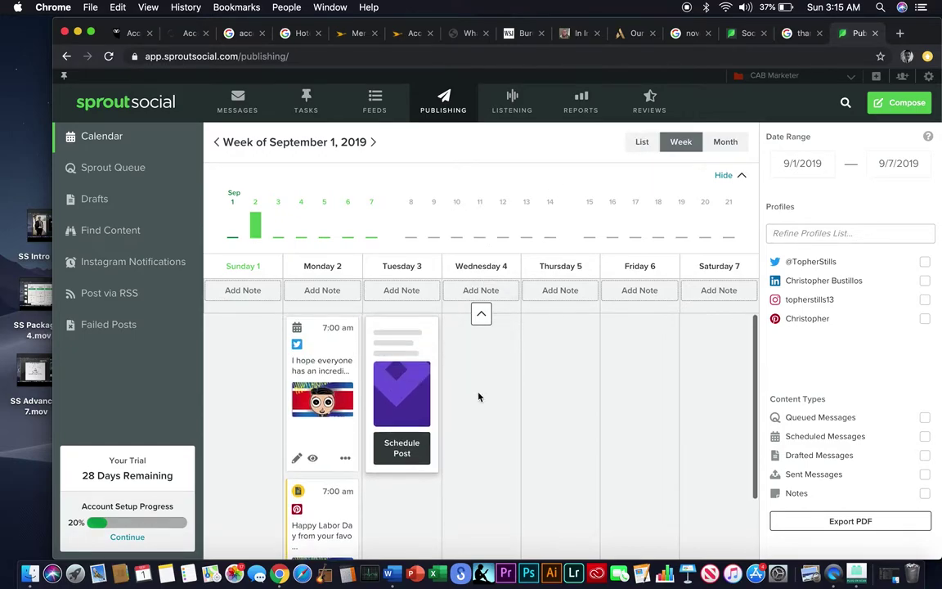
mouse_move(256, 227)
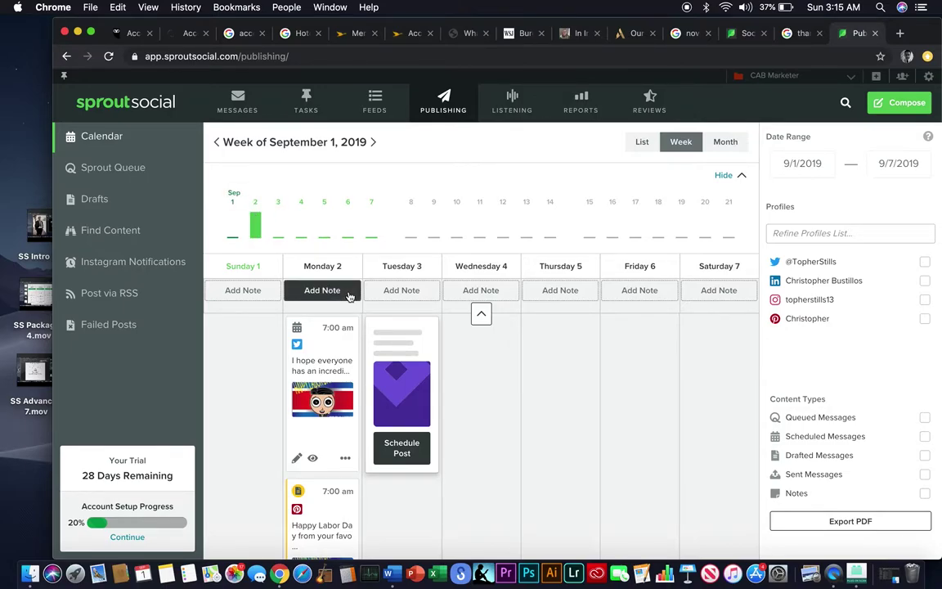
scroll(336, 393, down, 2)
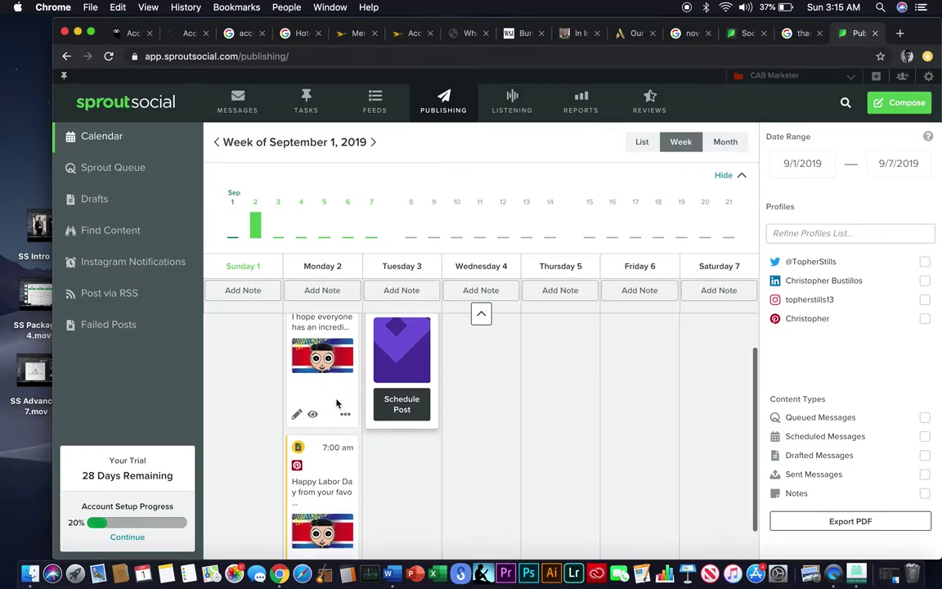
scroll(336, 405, up, 2)
scroll(316, 378, down, 3)
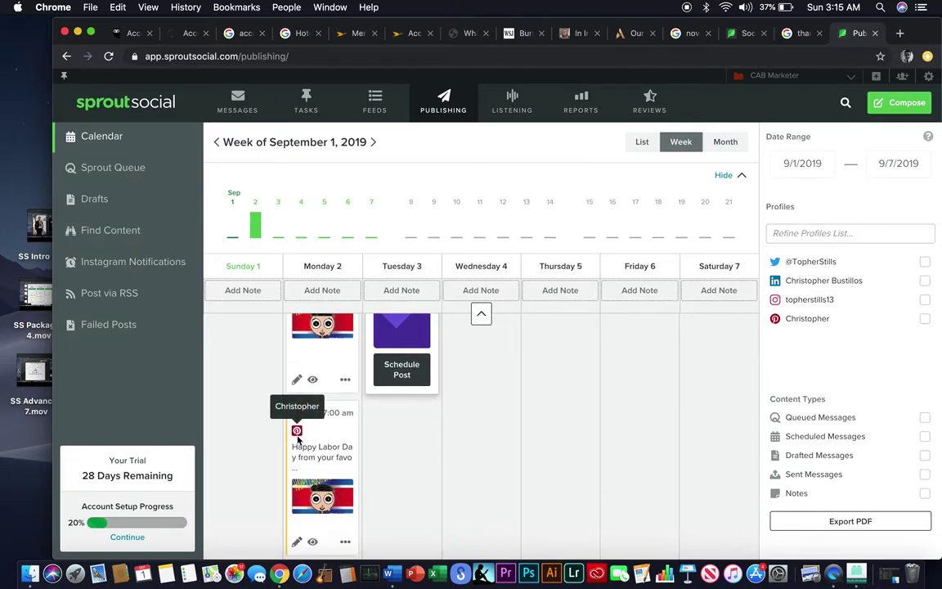
scroll(299, 442, up, 3)
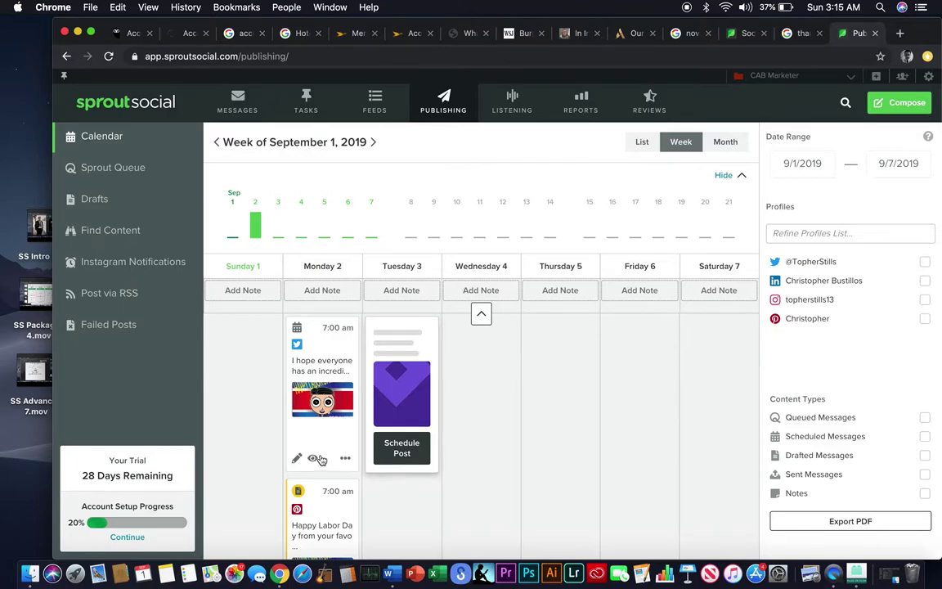
Preview Monday's scheduled Twitter post in its desktop and mobile versions, and close the preview.
click(316, 459)
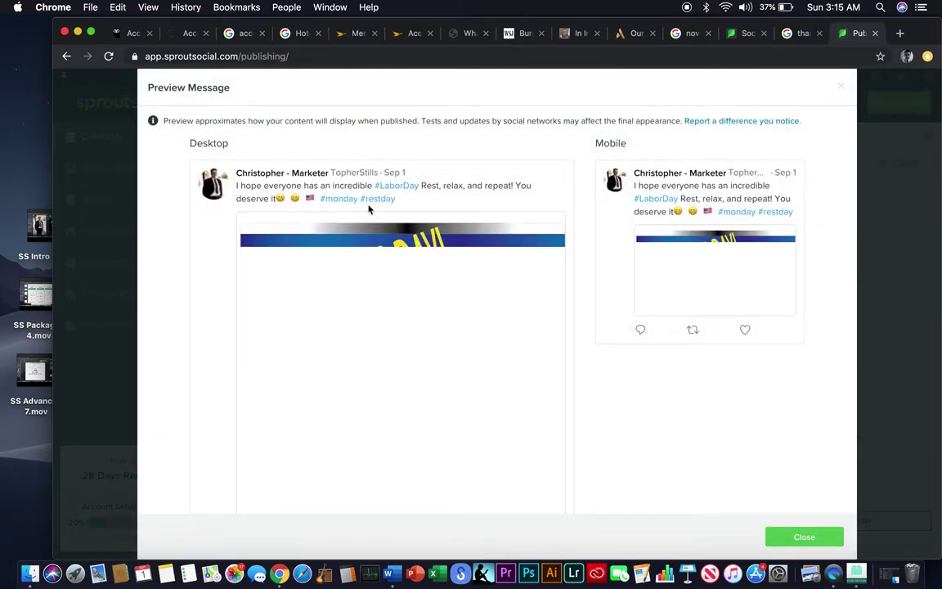
scroll(494, 362, down, 2)
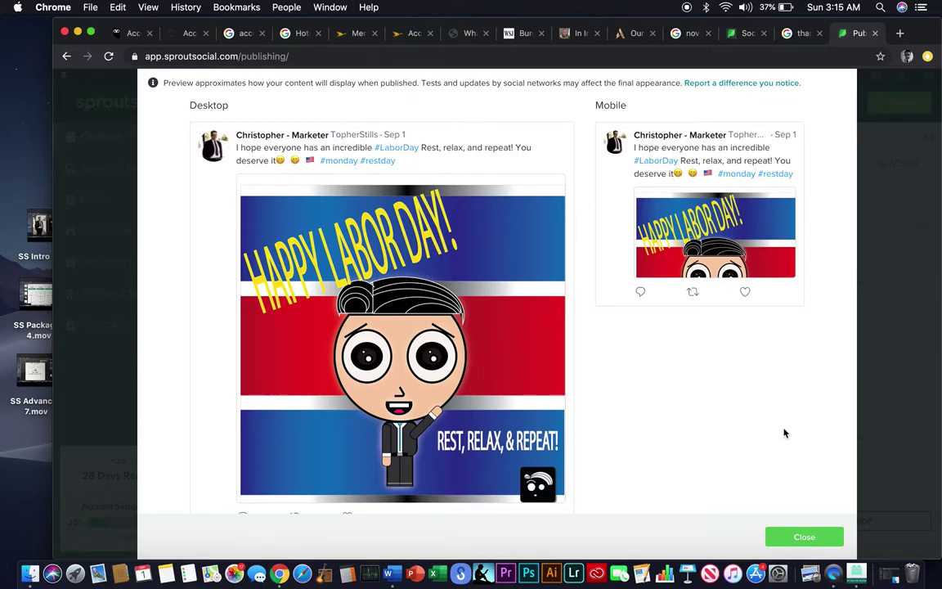
click(788, 538)
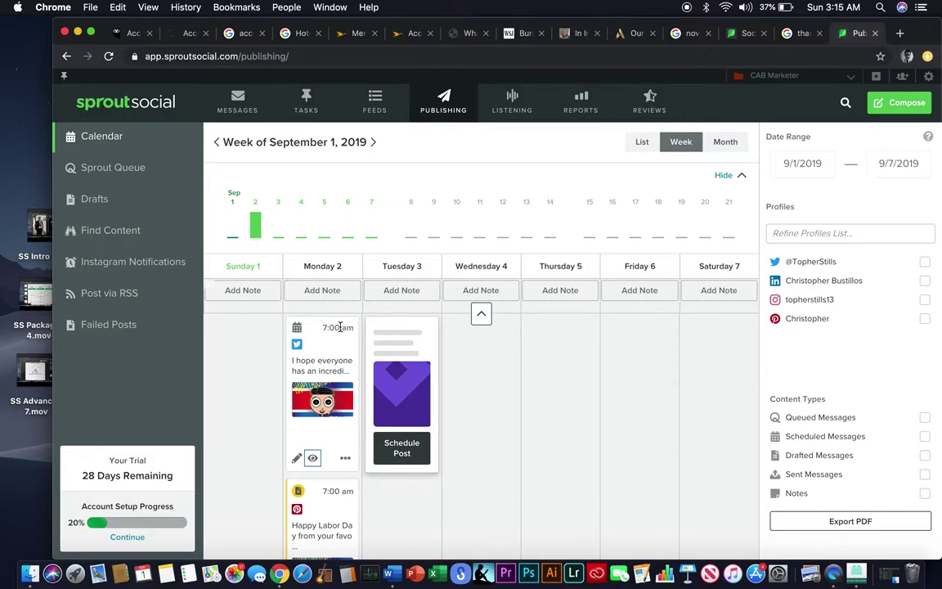
Preview Monday's drafted Pinterest post in the calendar and close the preview.
scroll(327, 458, down, 2)
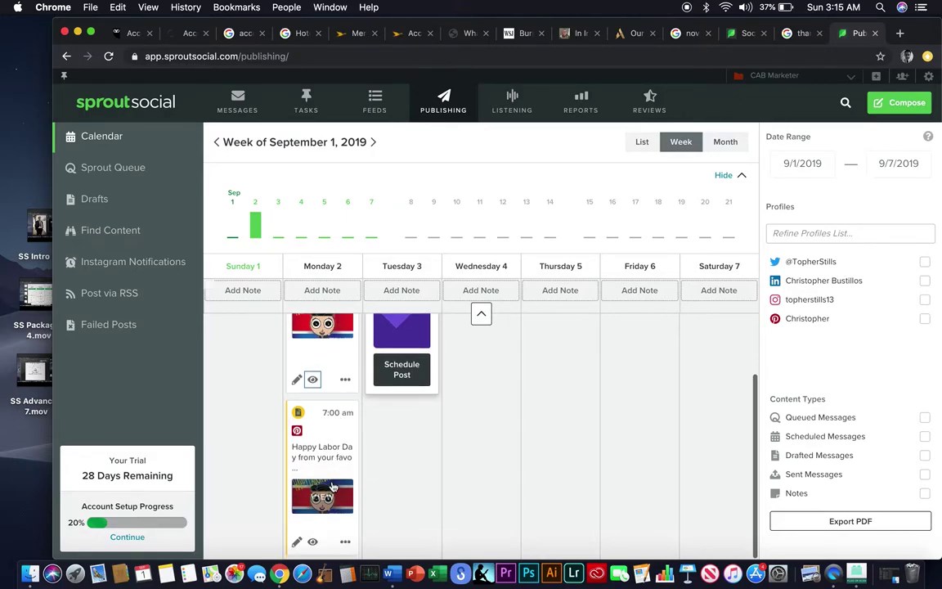
scroll(327, 434, down, 2)
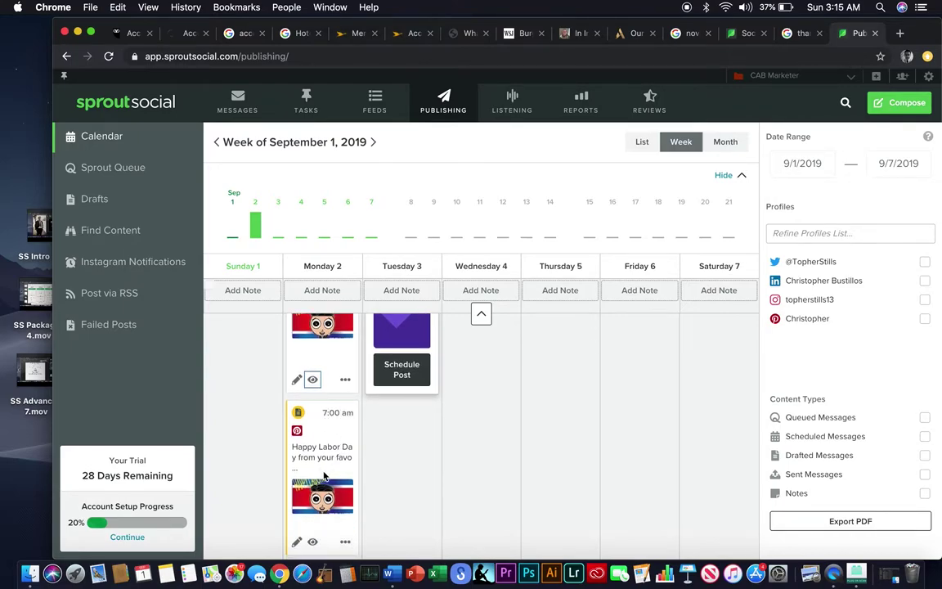
click(312, 544)
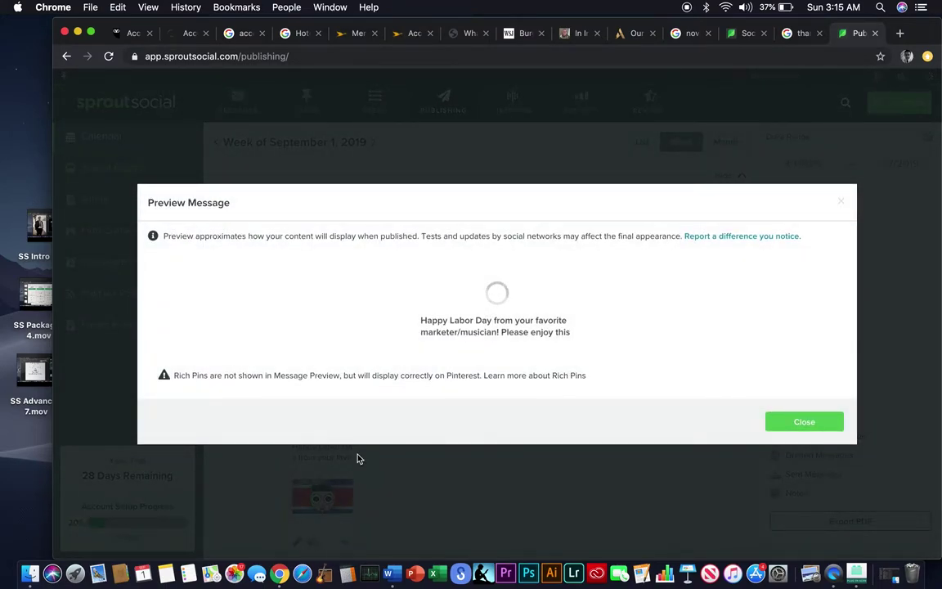
click(828, 486)
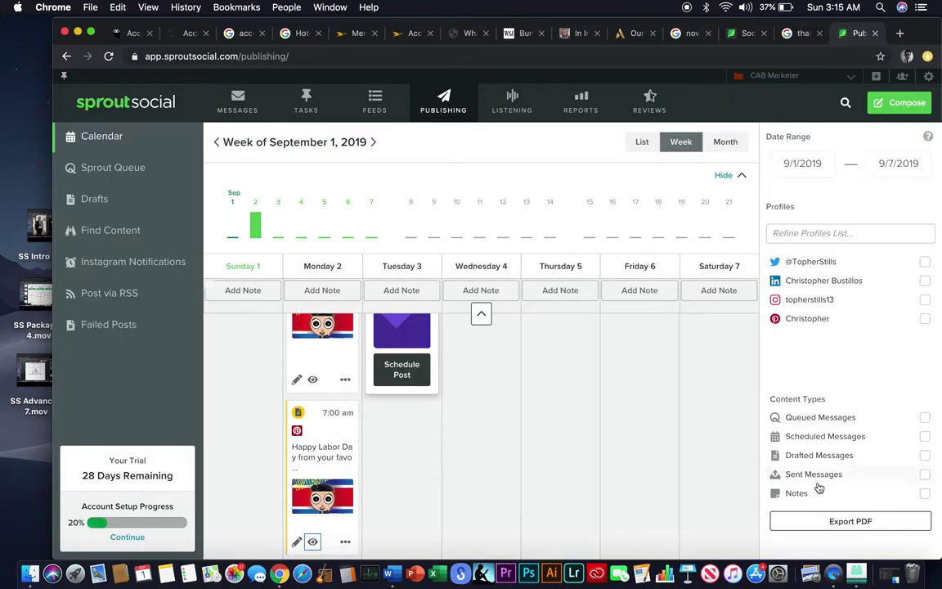
Open Monday's drafted Pinterest post for editing, turn off its draft status, and choose My Stuff as the board to pin to.
click(297, 543)
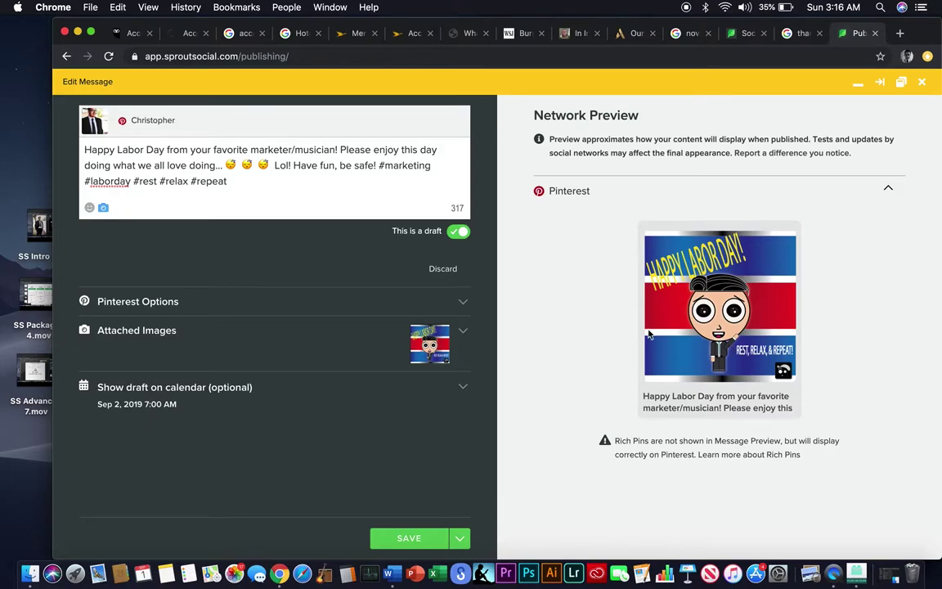
click(458, 230)
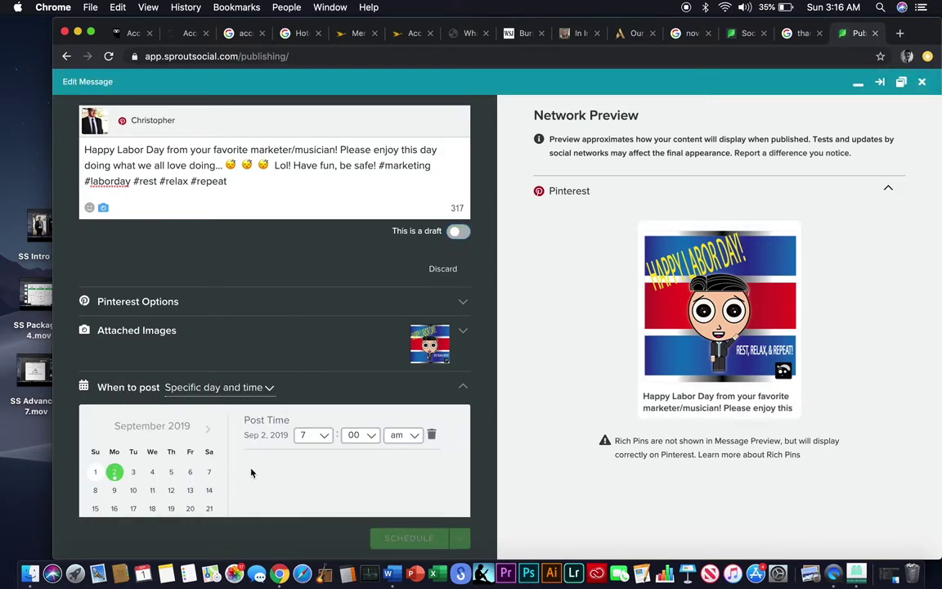
click(460, 302)
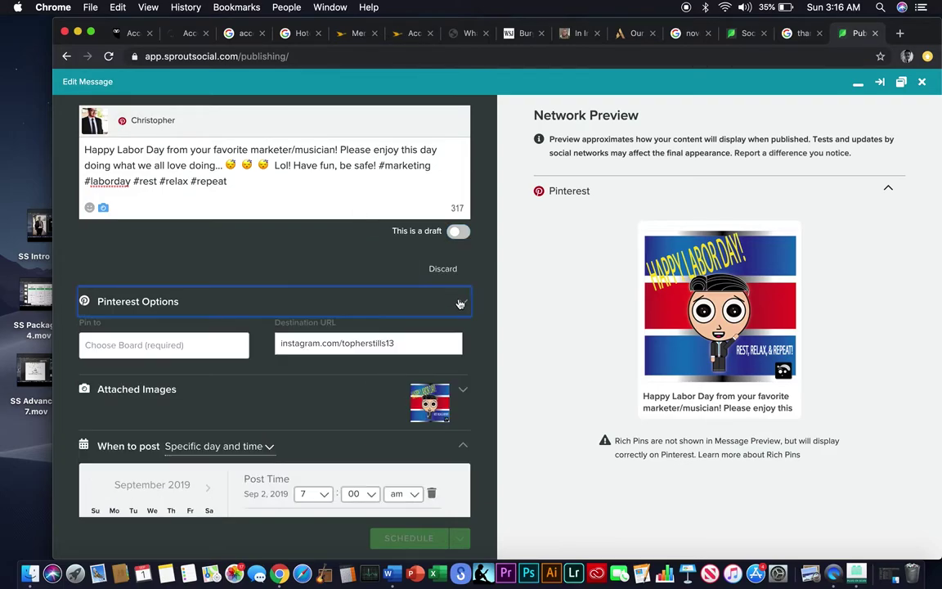
click(189, 345)
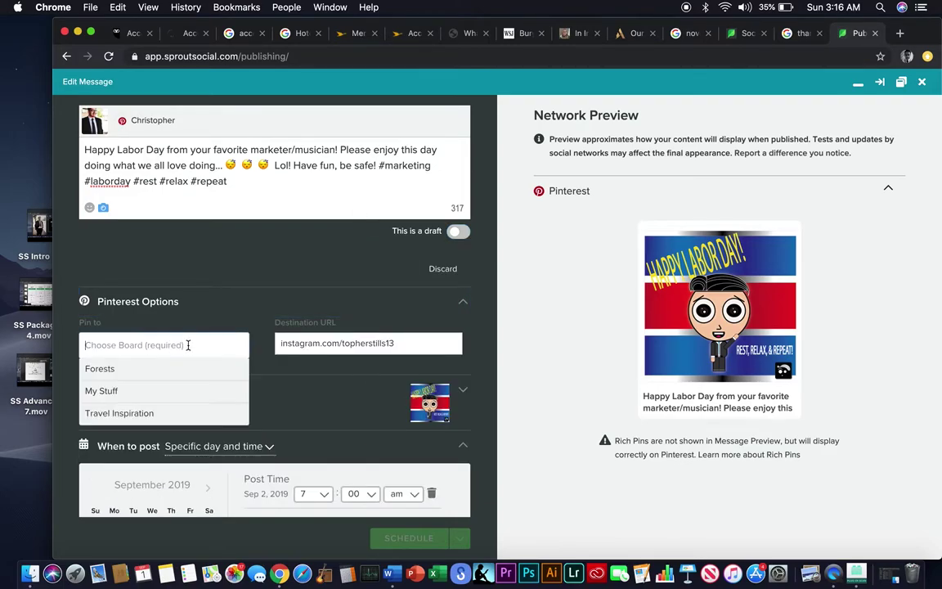
click(119, 390)
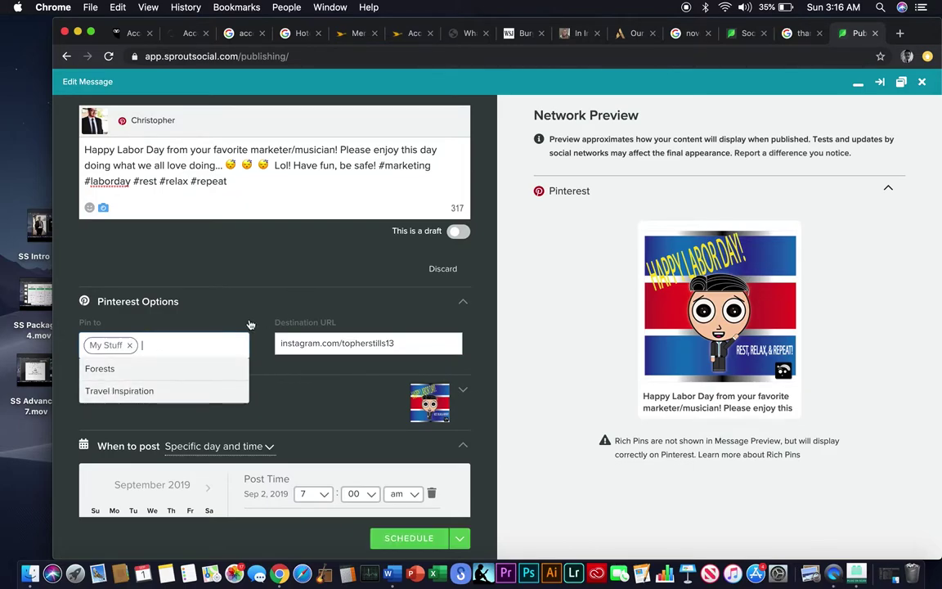
click(292, 298)
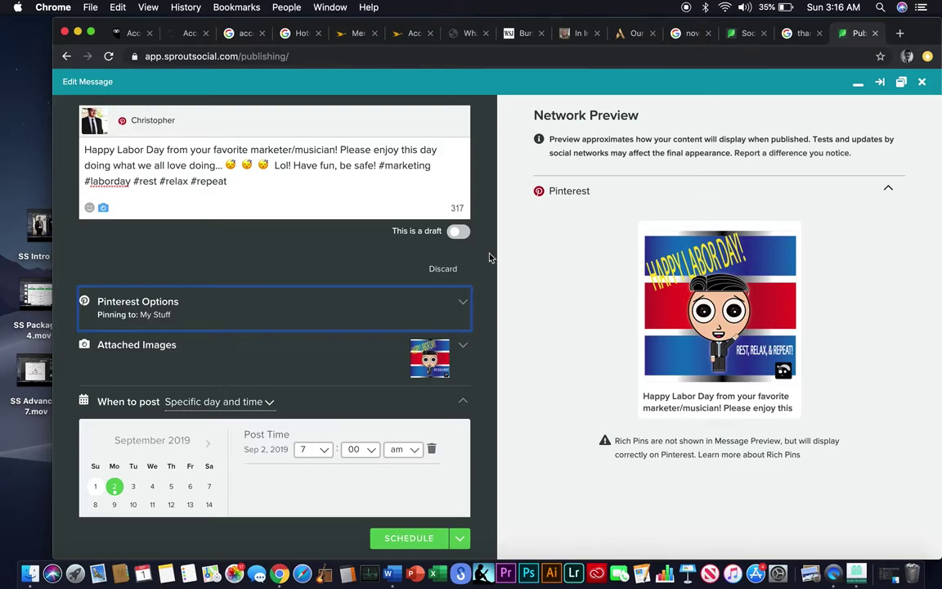
Set the Pinterest post's time to 8:00 am on September 2 and schedule it.
mouse_move(115, 489)
click(325, 450)
click(315, 463)
click(420, 539)
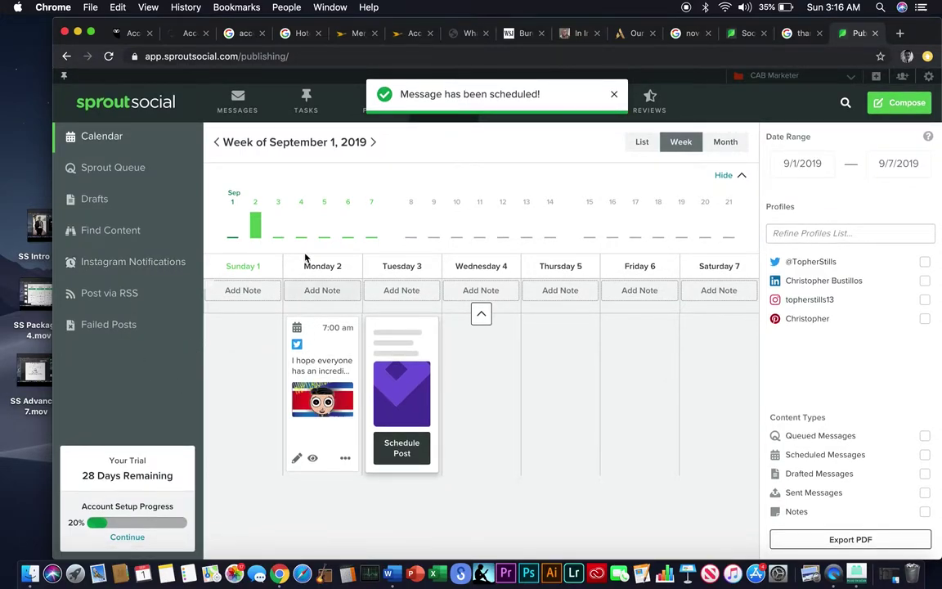
Check the drafts page, return to the publishing calendar, and look over Monday's scheduled Twitter and Pinterest posts.
click(95, 200)
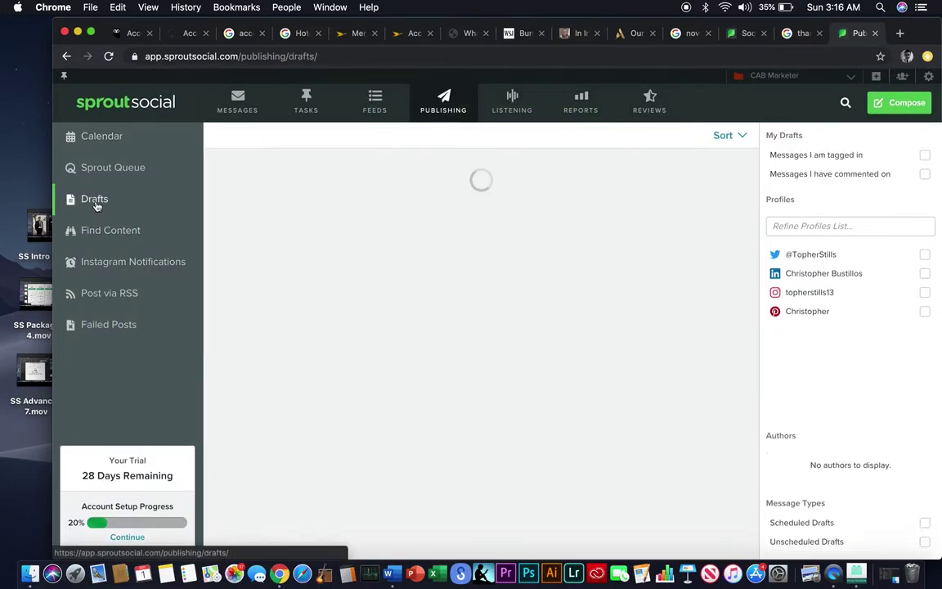
click(101, 138)
scroll(316, 438, down, 3)
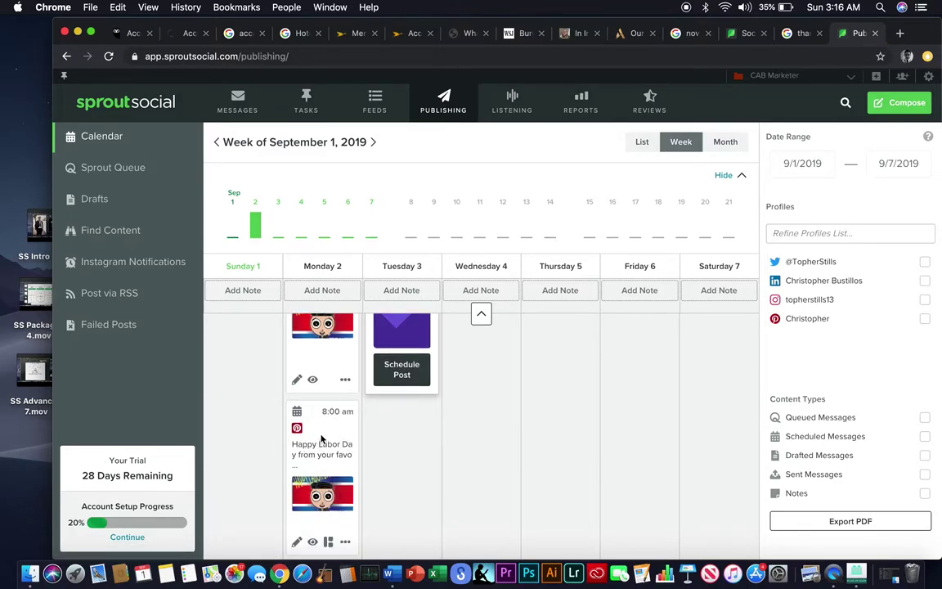
scroll(321, 440, up, 2)
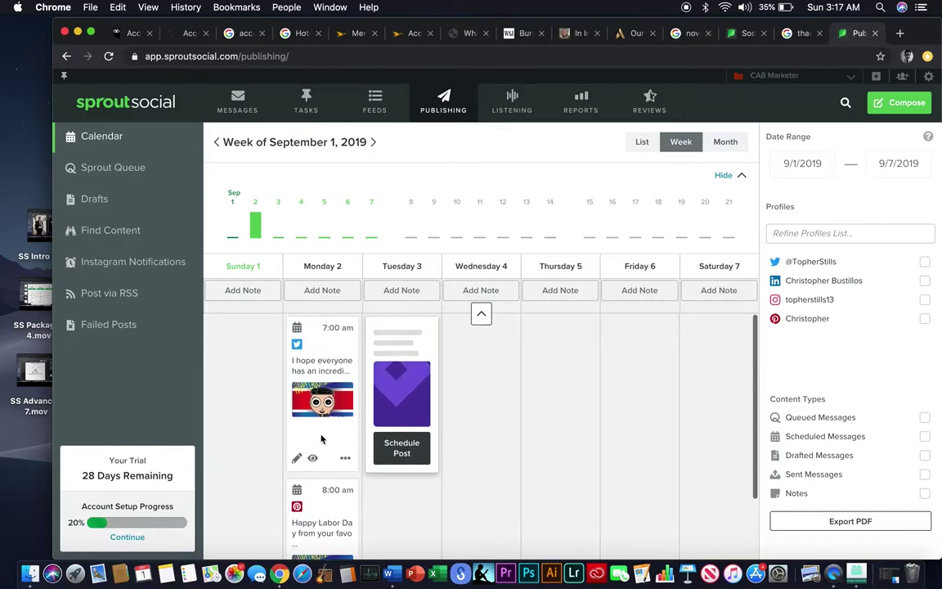
scroll(336, 368, down, 1)
scroll(335, 409, up, 1)
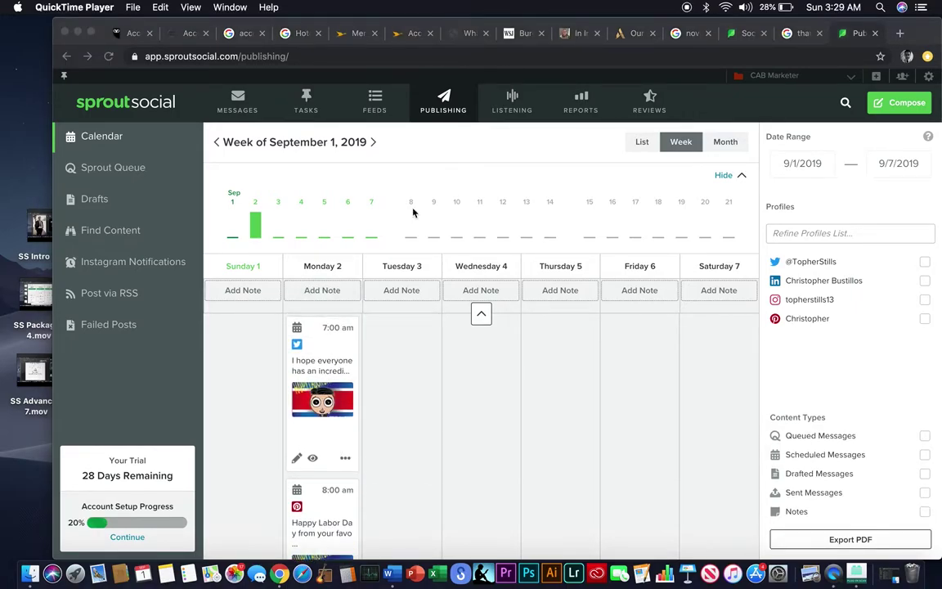
scroll(442, 377, down, 2)
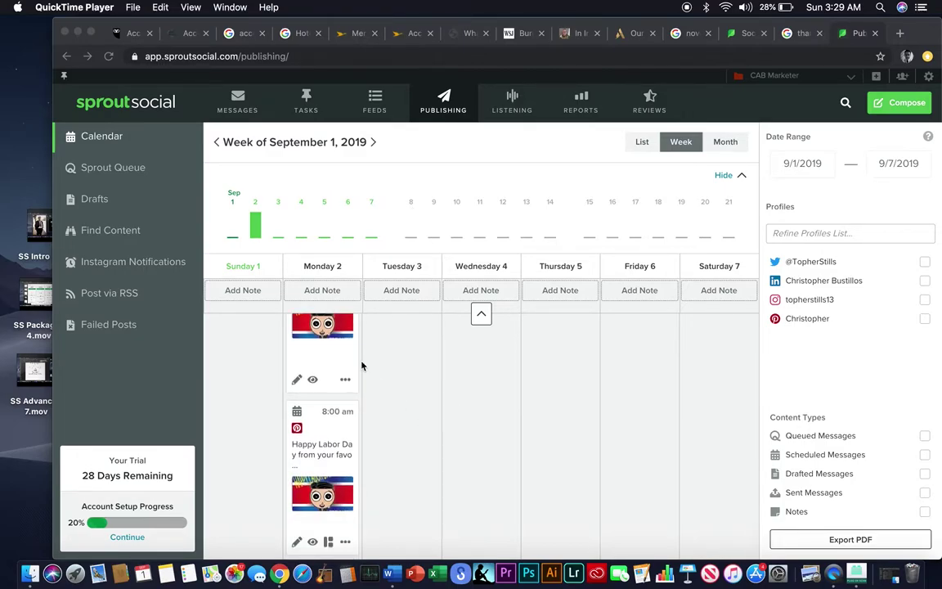
scroll(438, 382, up, 2)
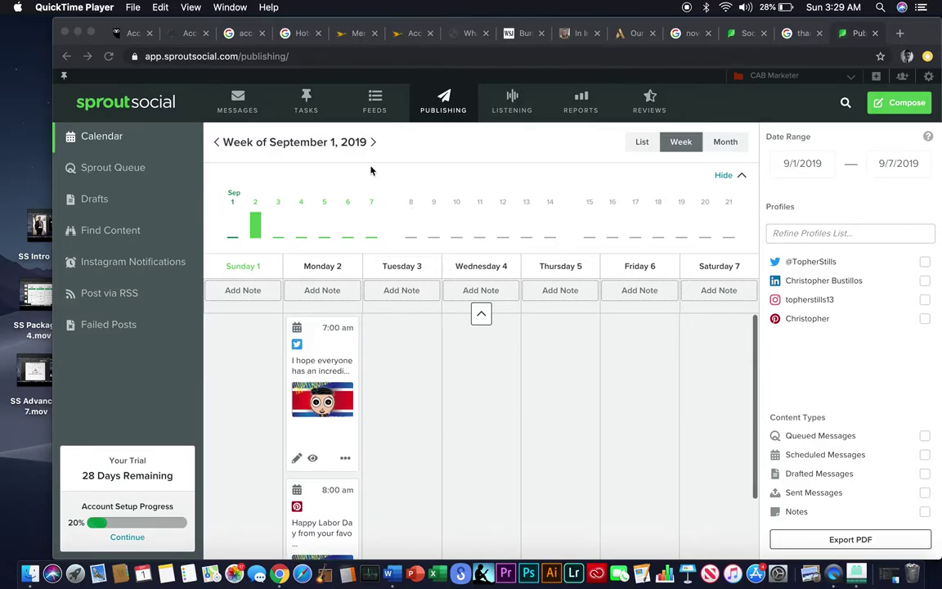
Start a new message and review the Twitter, LinkedIn, Instagram and Pinterest profiles available for posting, leaving only the Twitter profile selected.
click(908, 101)
click(908, 102)
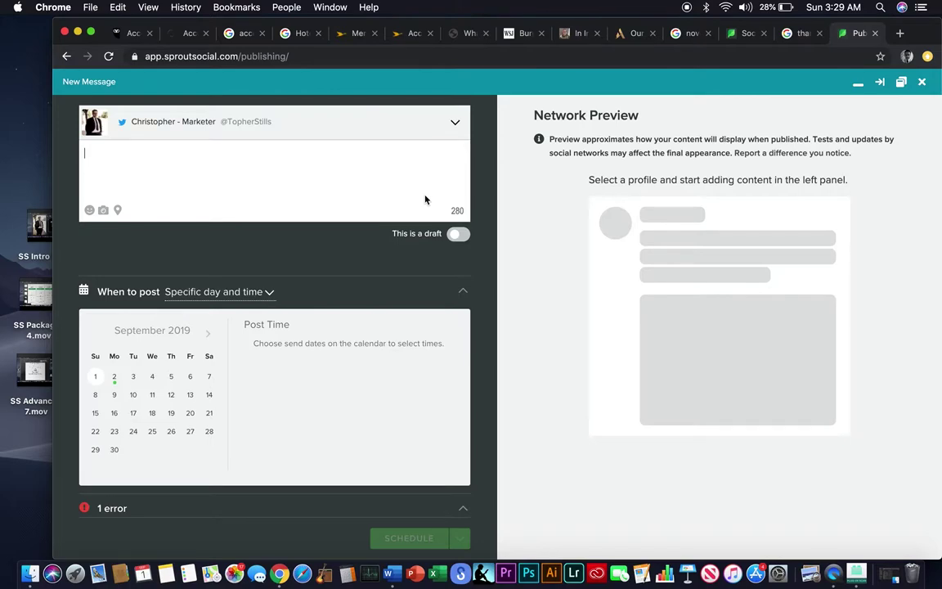
click(456, 124)
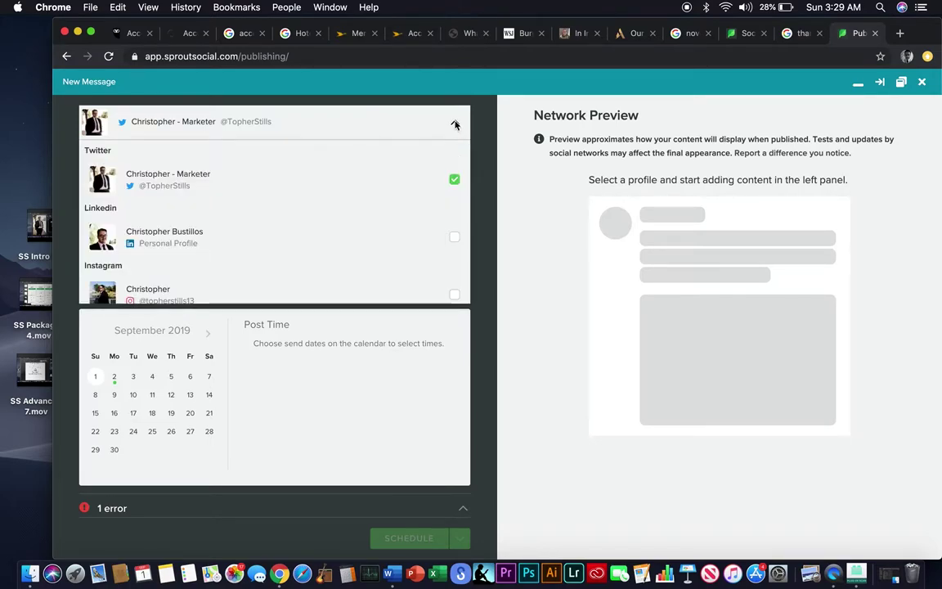
scroll(405, 221, down, 3)
scroll(403, 231, up, 3)
scroll(403, 231, down, 3)
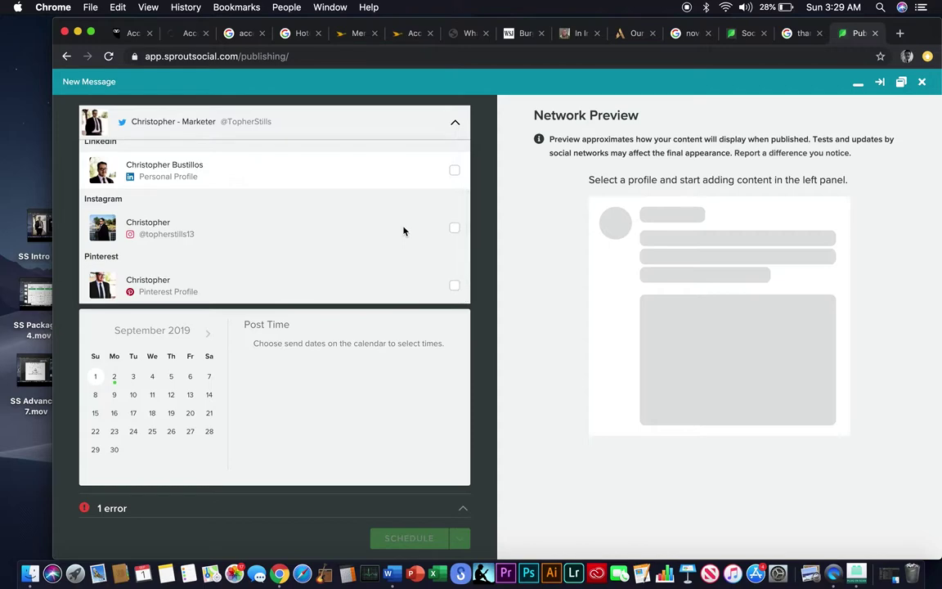
scroll(403, 232, up, 2)
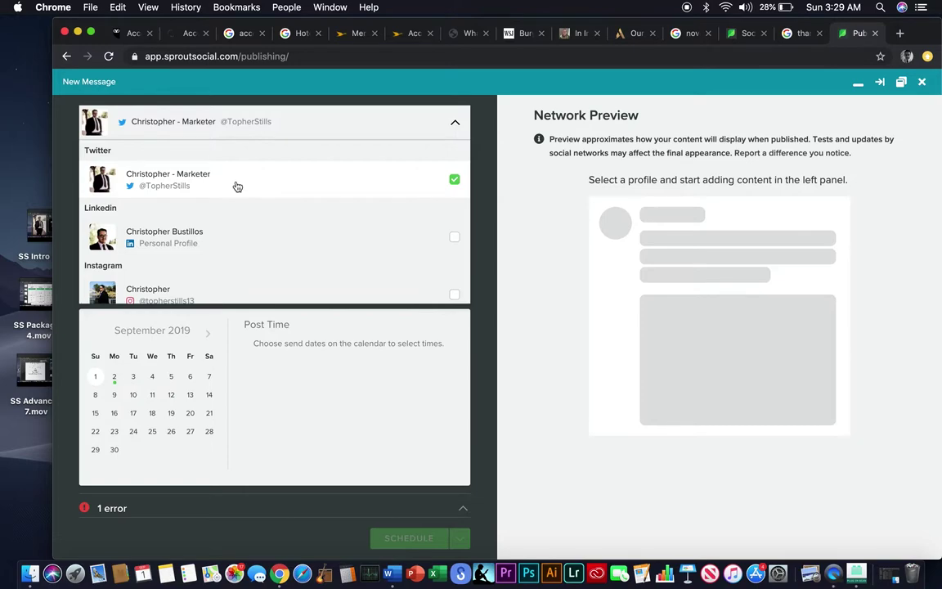
scroll(248, 213, down, 2)
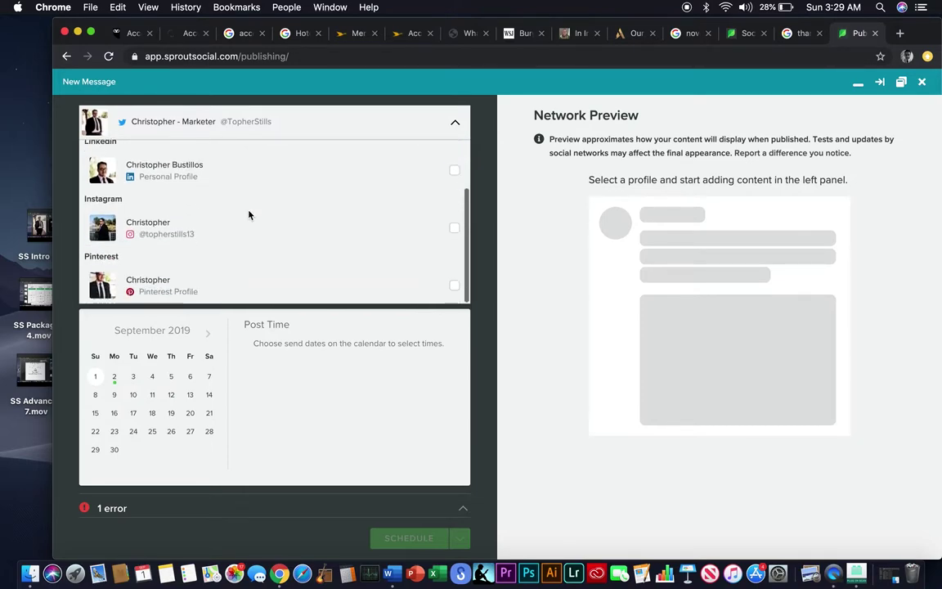
scroll(254, 225, down, 2)
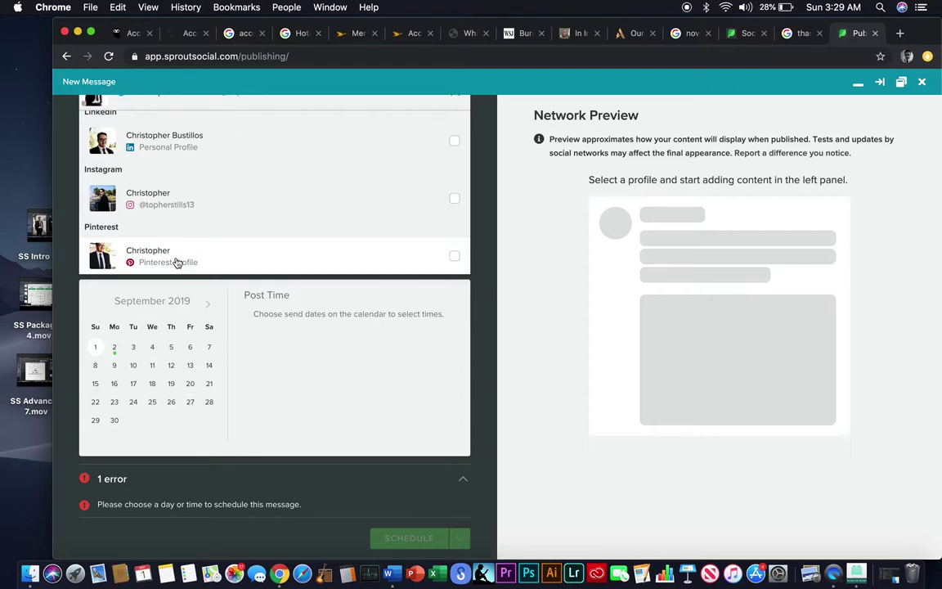
scroll(270, 238, up, 2)
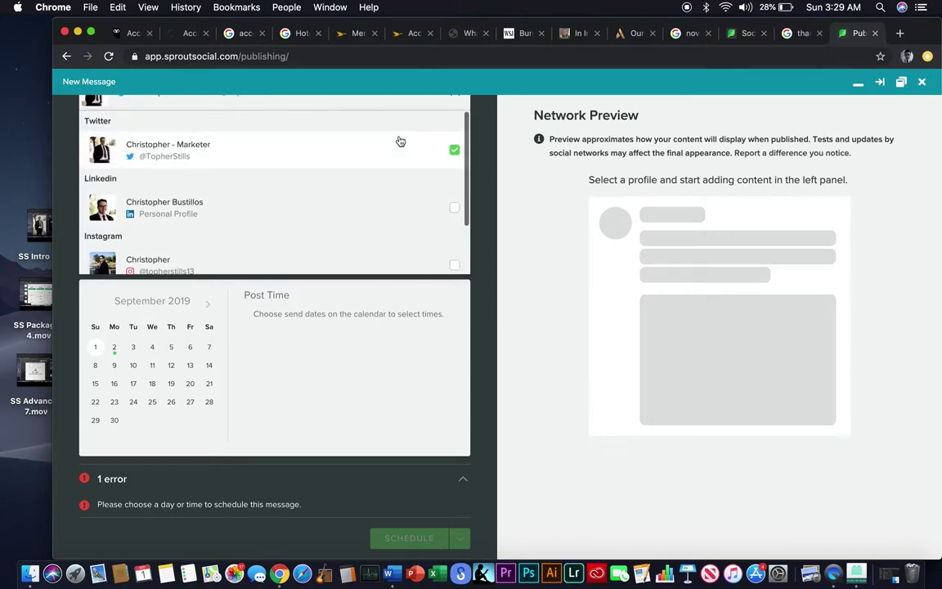
scroll(475, 211, up, 1)
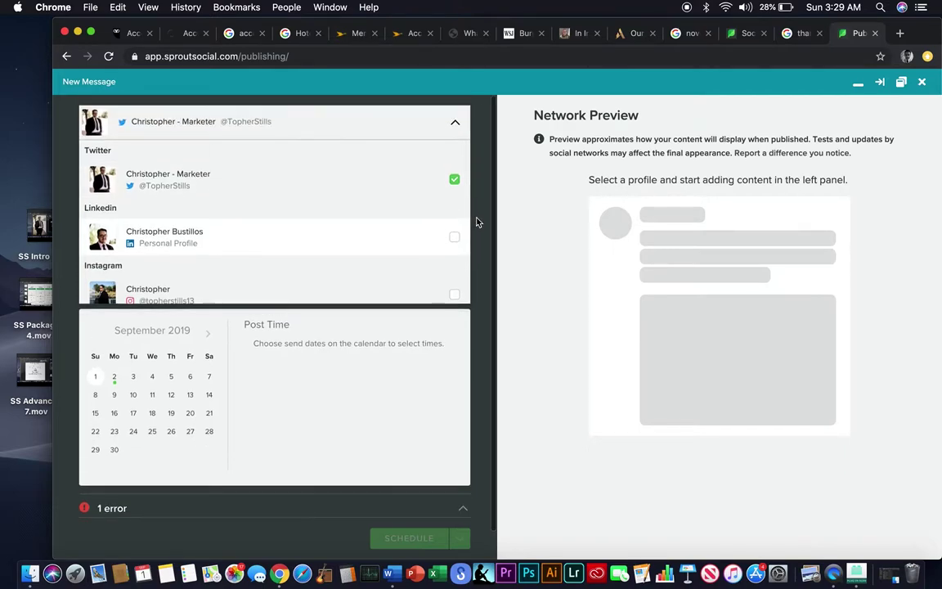
click(455, 123)
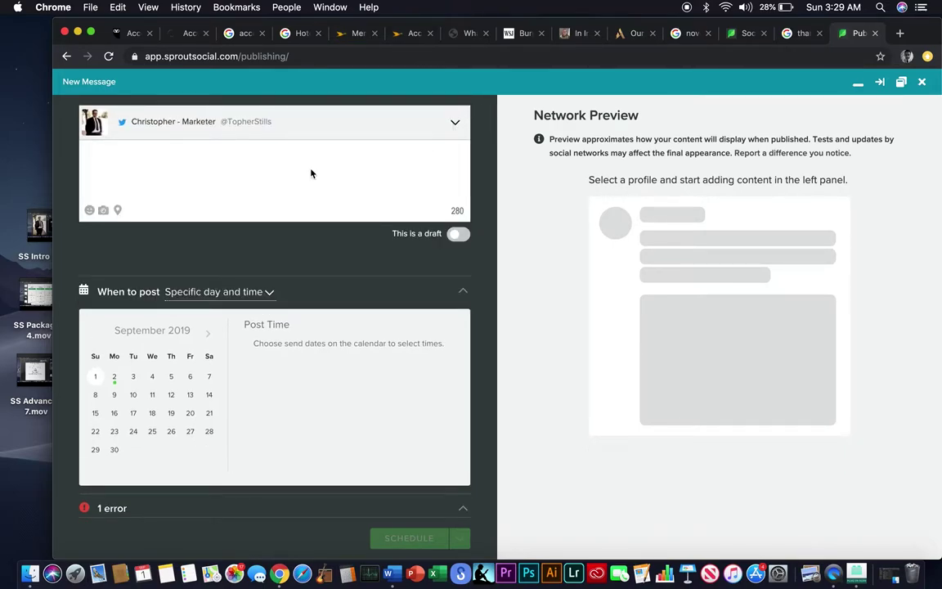
Write the tweet text 'Happy "after" Labor Day from my pups!' with the hashtag #puppies, correcting the misspelled "from".
click(204, 153)
text(HAbor)
key(BackSpace)
key(BackSpace)
key(BackSpace)
key(BackSpace)
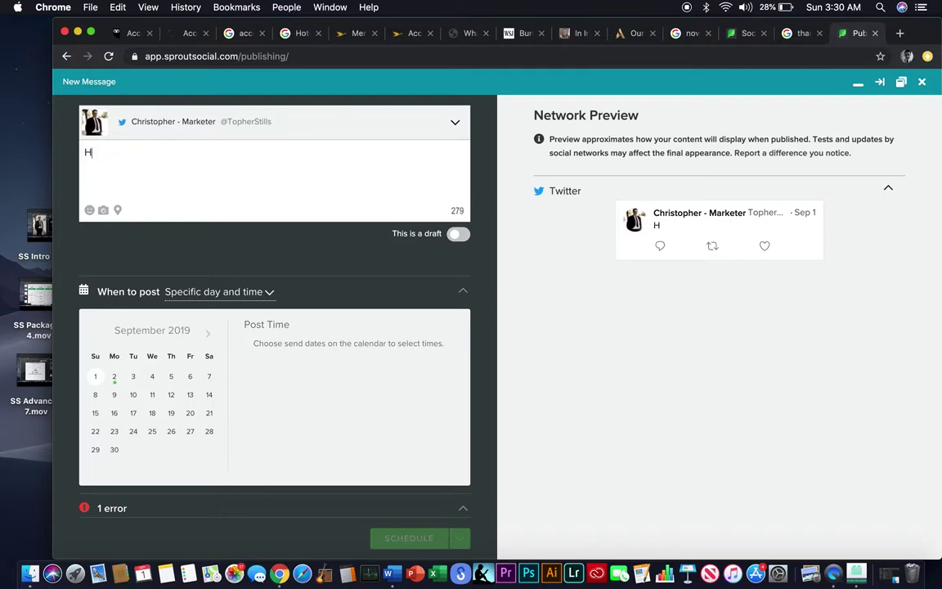
text(appy "after" Labor )
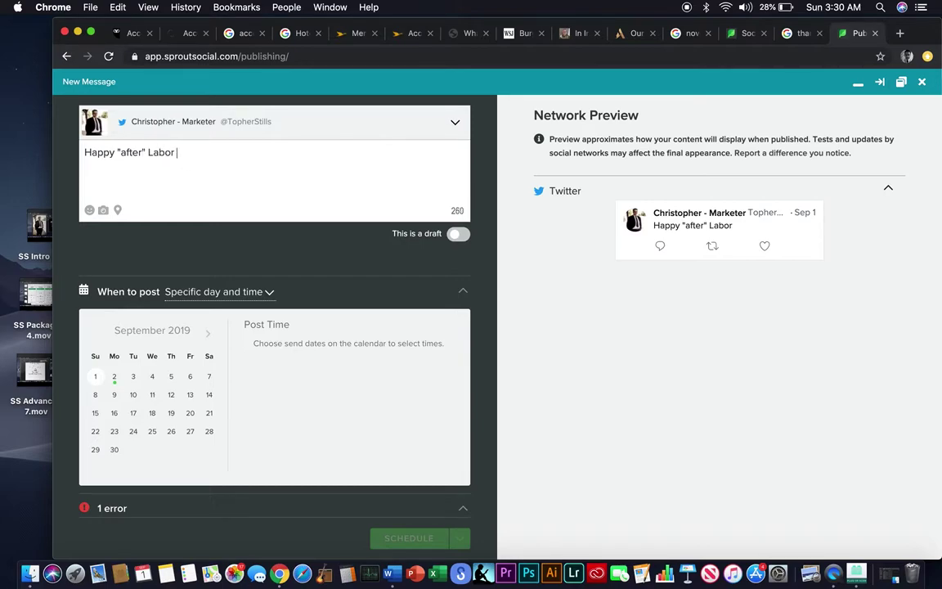
text(Day frpm my pup)
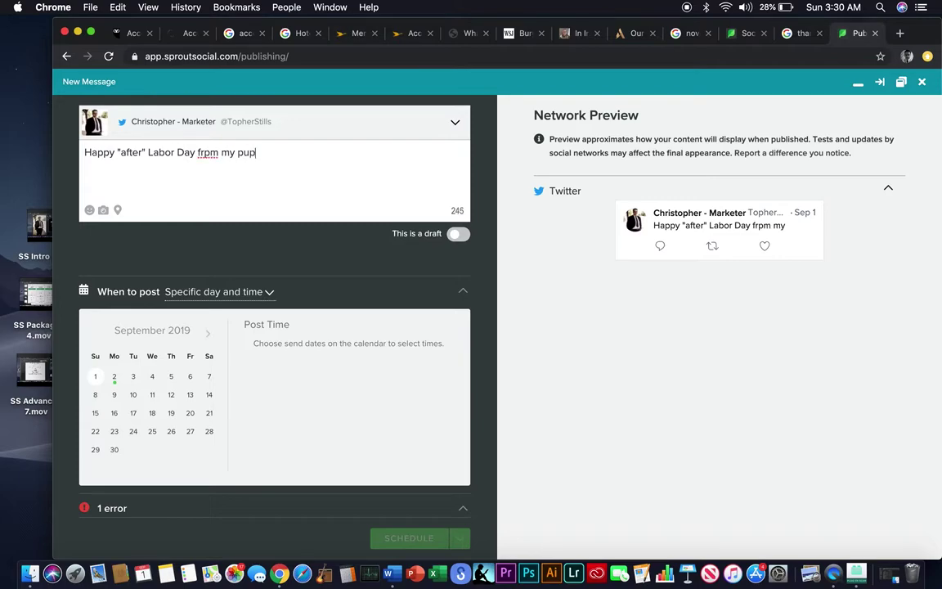
text(s!)
double_click(207, 153)
text(from my pups! #puppies #)
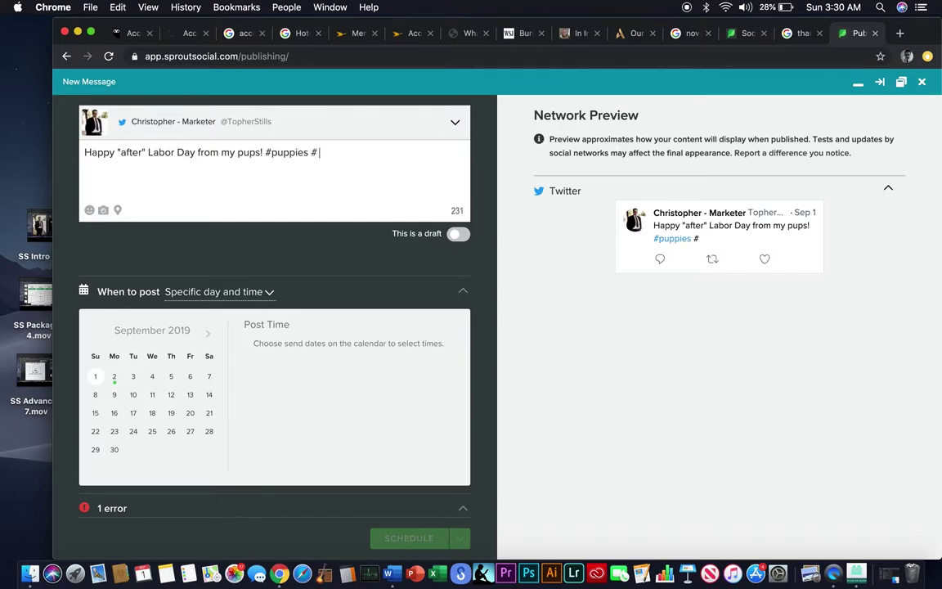
Add the hashtags #animals, #laborday and #tuesdaythoughts to the end of the tweet.
text(animals #labor)
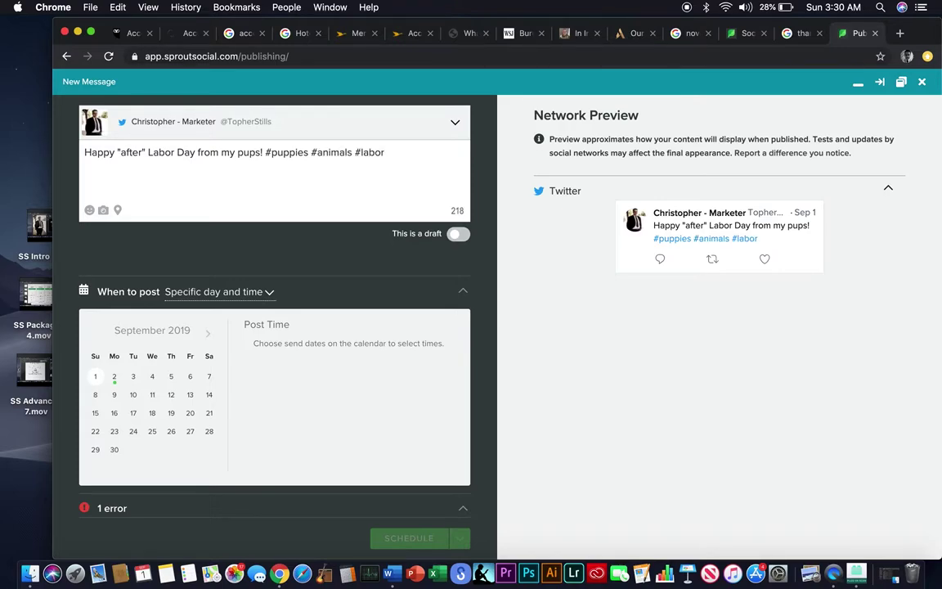
text(day)
key(Return)
text(#tuesday)
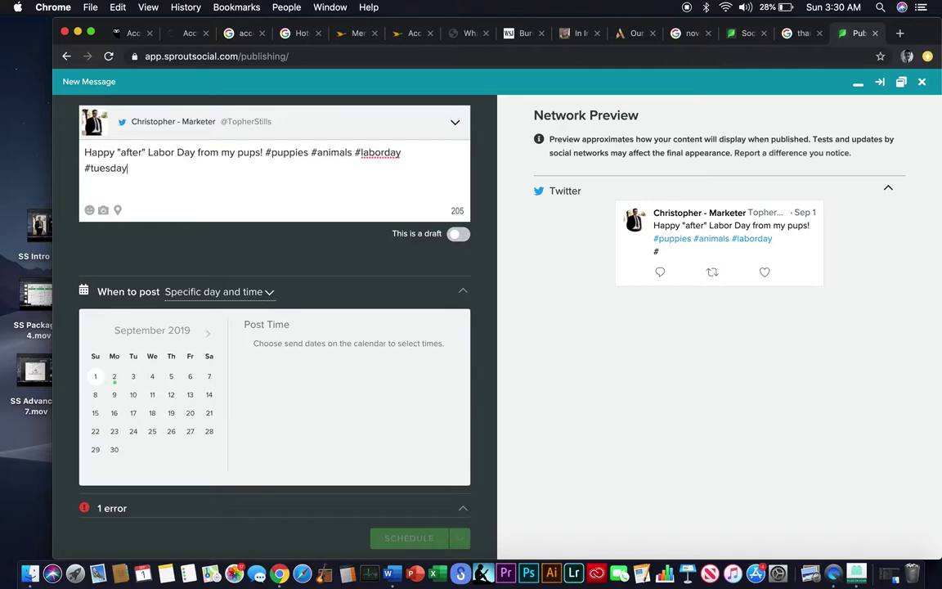
text(thoughts)
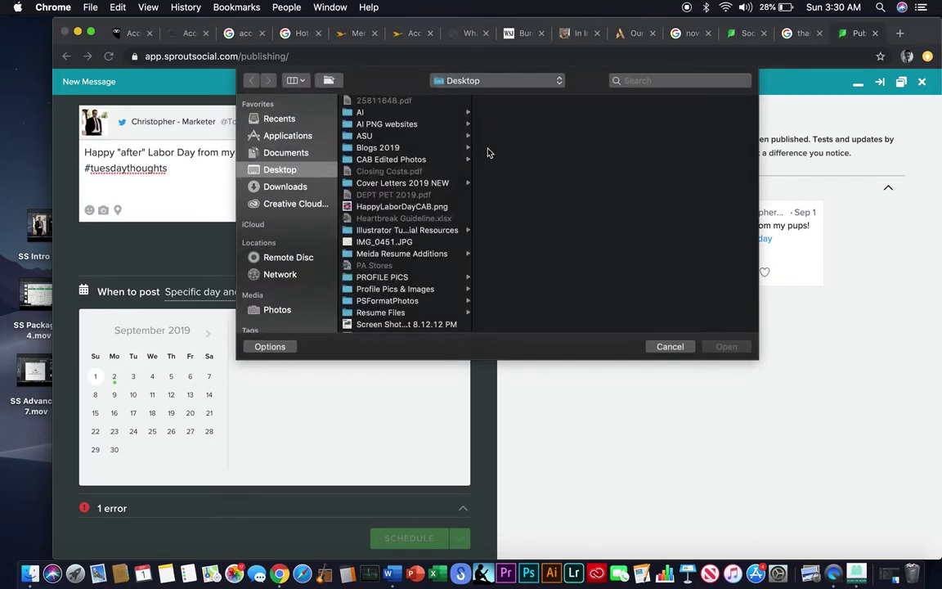
Attach the 3.24.17 AM screenshot from the Desktop folder to the tweet, and switch the draft option on and off again.
scroll(409, 147, down, 5)
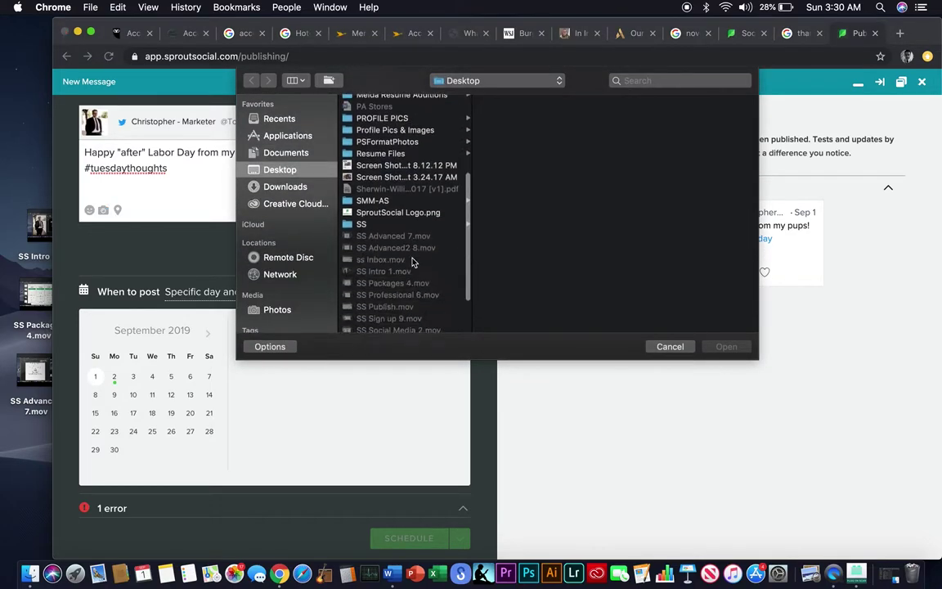
click(385, 177)
click(726, 346)
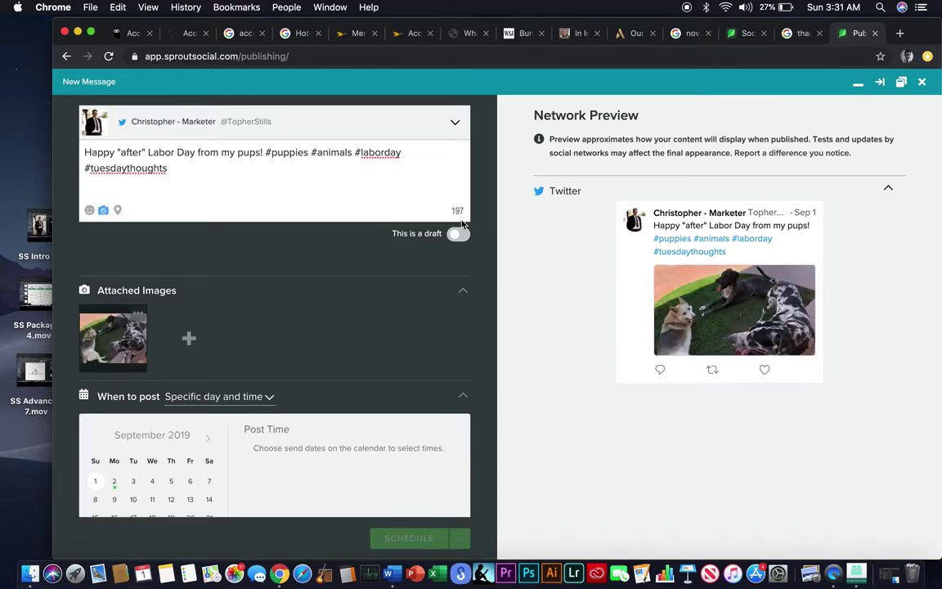
click(458, 235)
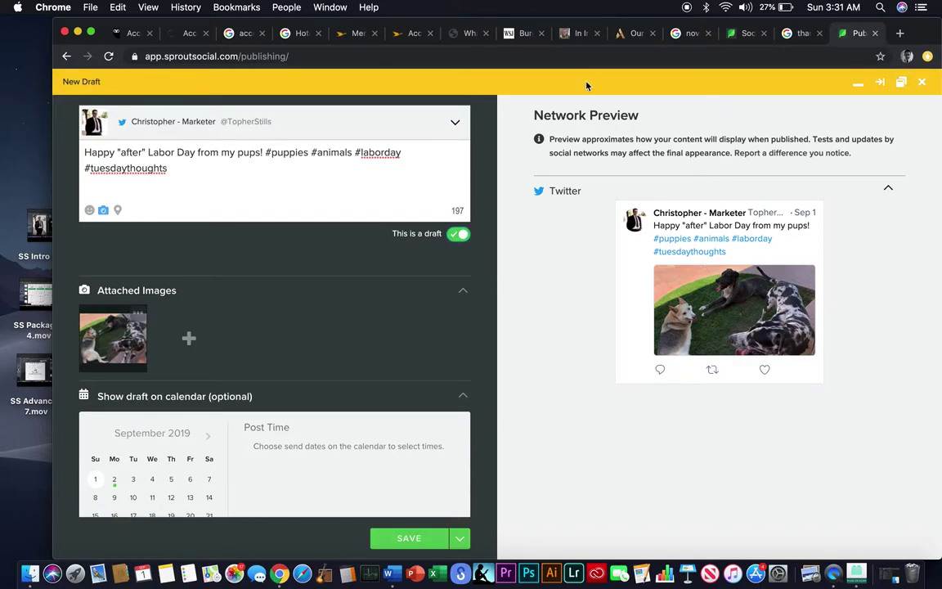
click(460, 236)
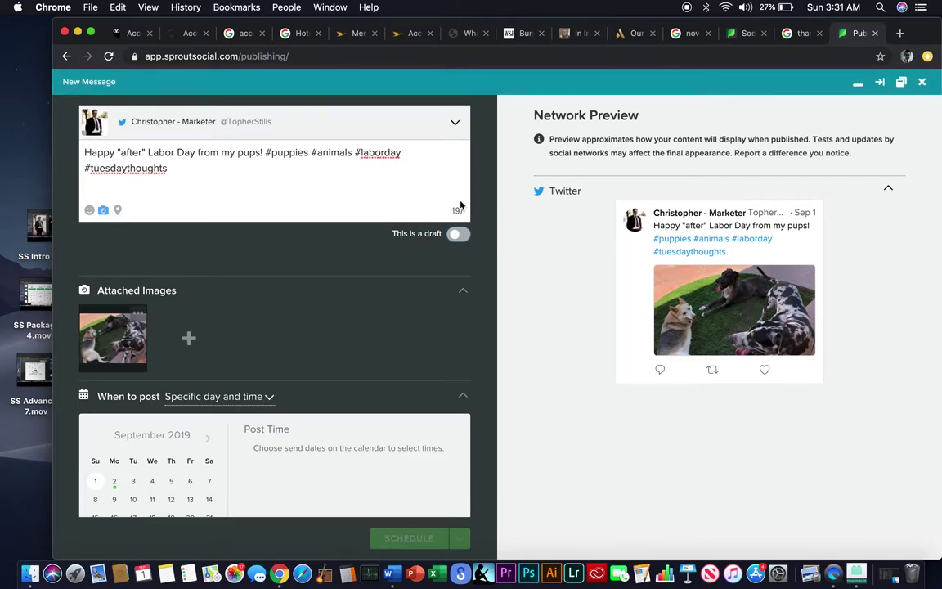
Set the tweet's post date to September 3, 2019 and its post time to 5:30 pm.
scroll(190, 411, down, 3)
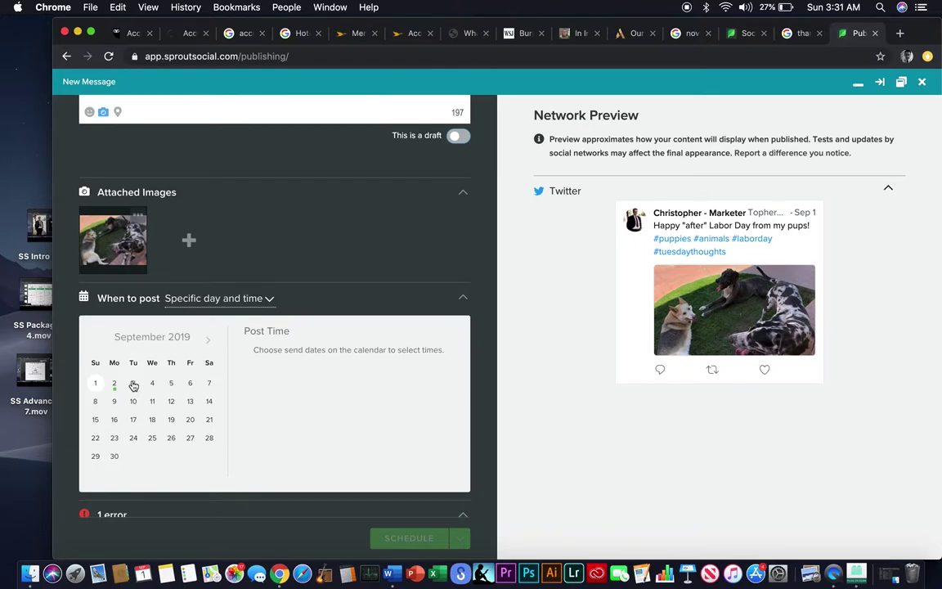
click(133, 383)
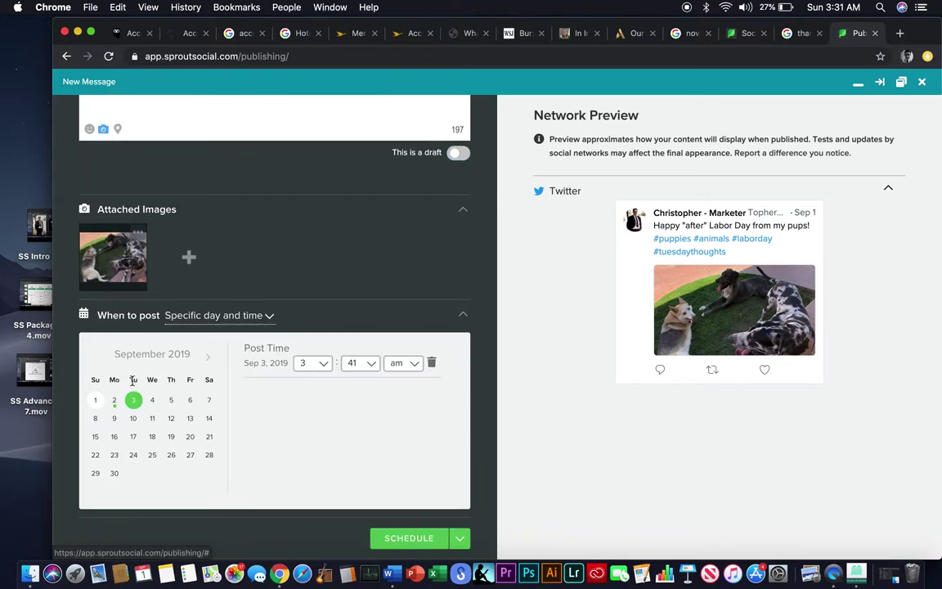
click(324, 365)
click(307, 387)
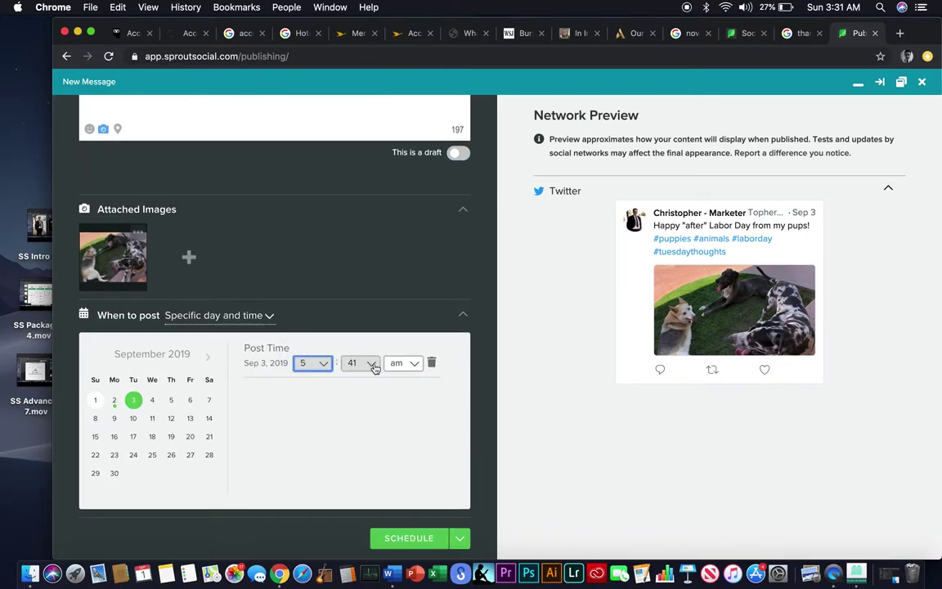
click(374, 366)
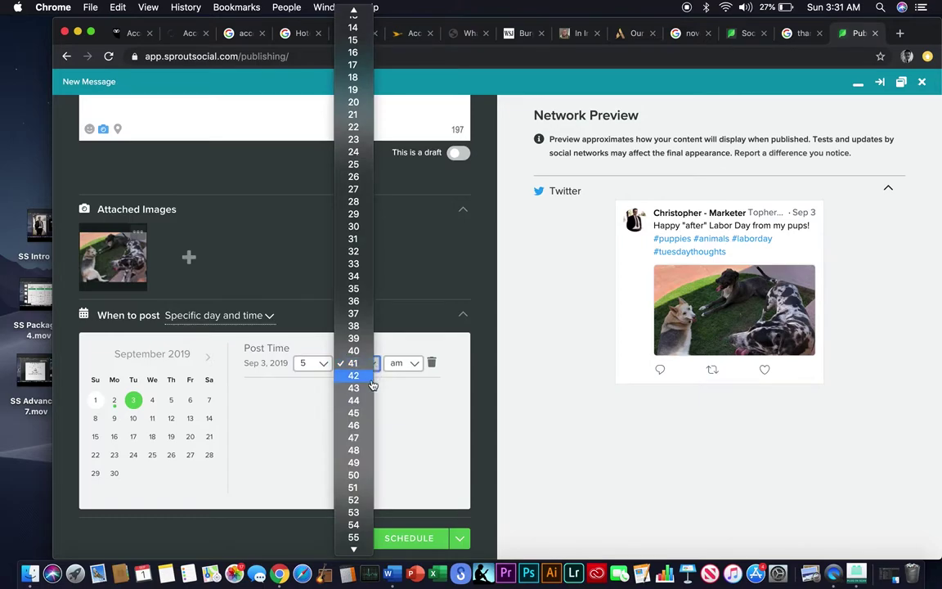
click(366, 228)
click(414, 362)
click(413, 375)
Review the composed tweet, schedule it, and look over the week of September 1, 2019 in the publishing calendar.
scroll(480, 351, up, 2)
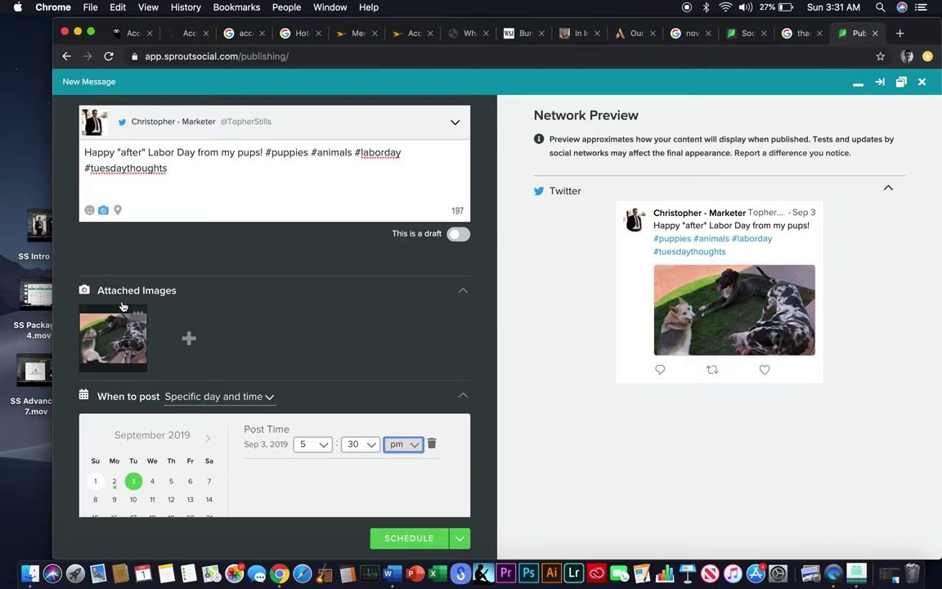
scroll(284, 384, down, 2)
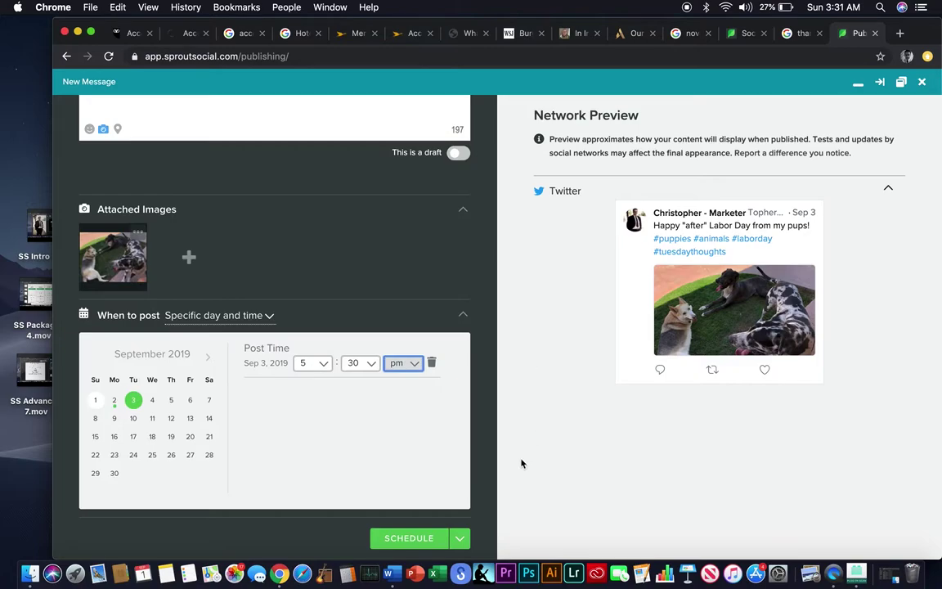
click(411, 539)
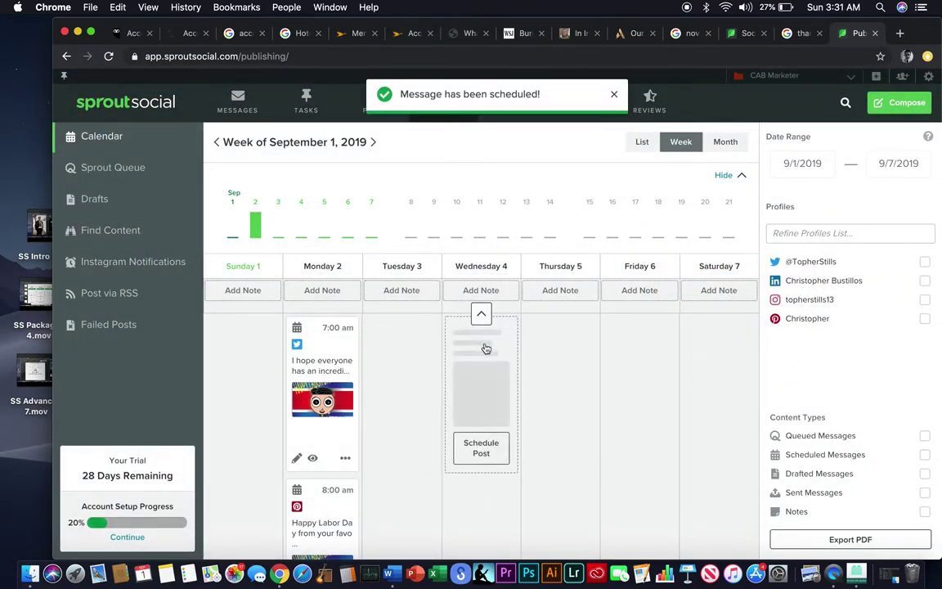
scroll(486, 348, down, 5)
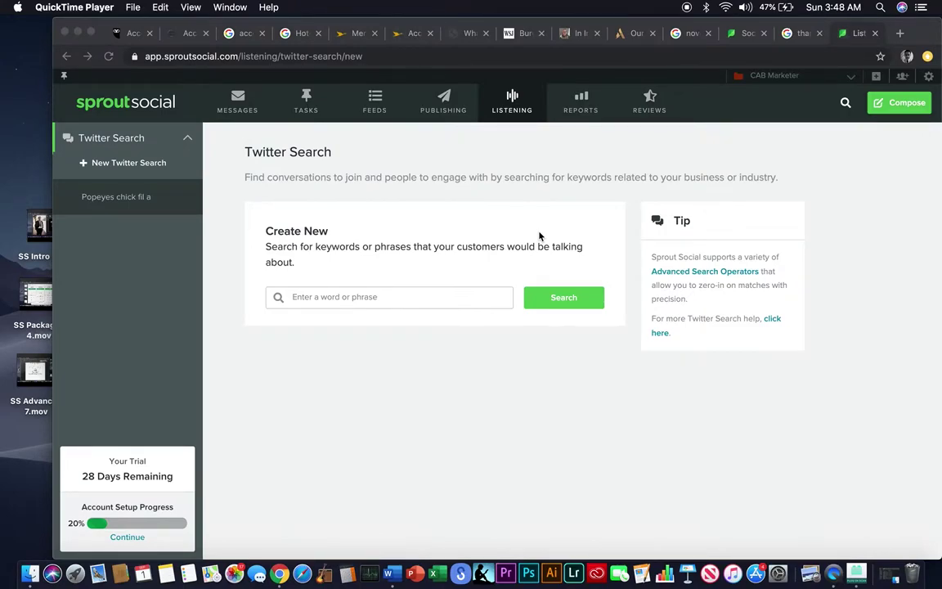
Open the Smart Inbox and review its message type and brand keyword filters.
click(239, 97)
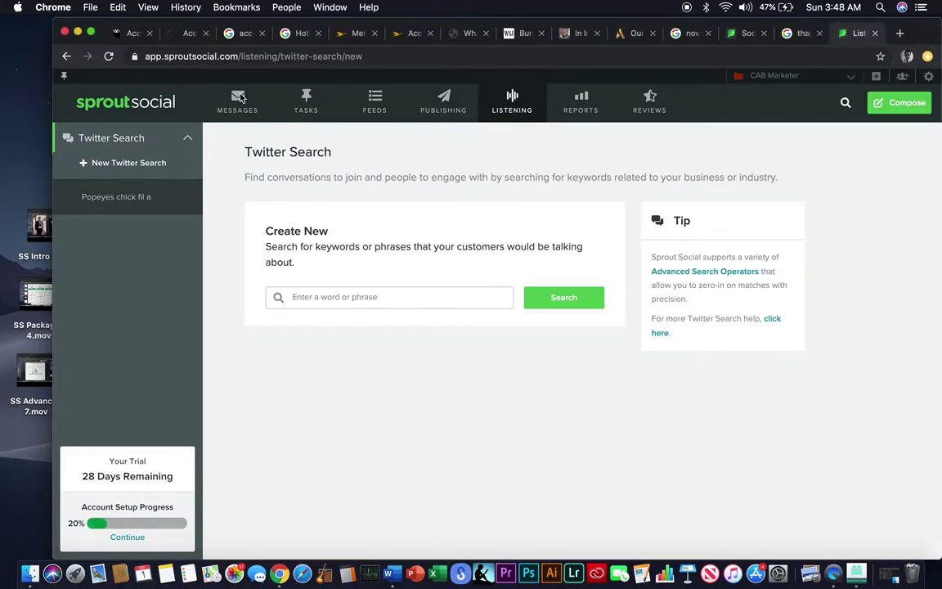
click(240, 98)
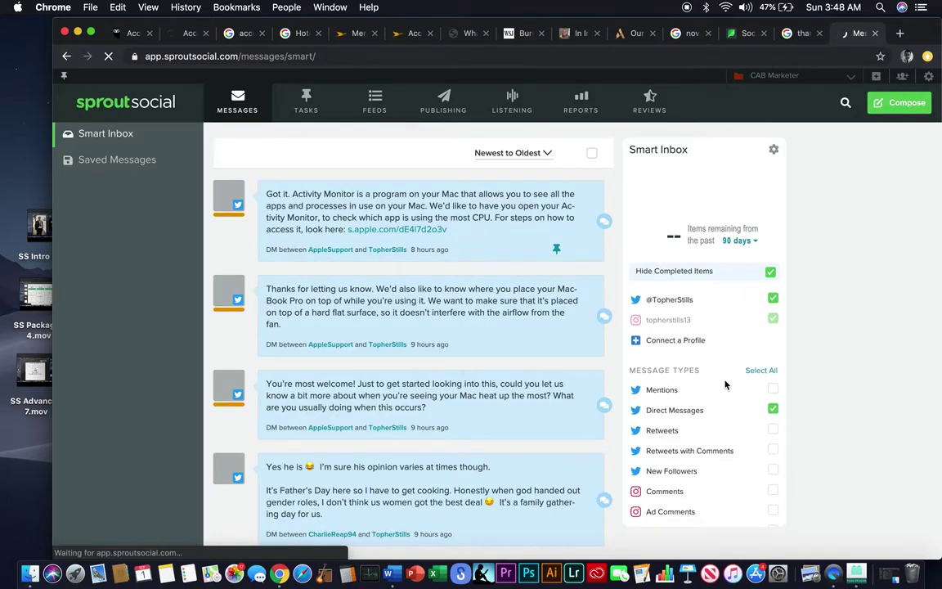
scroll(728, 400, down, 3)
scroll(733, 436, down, 1)
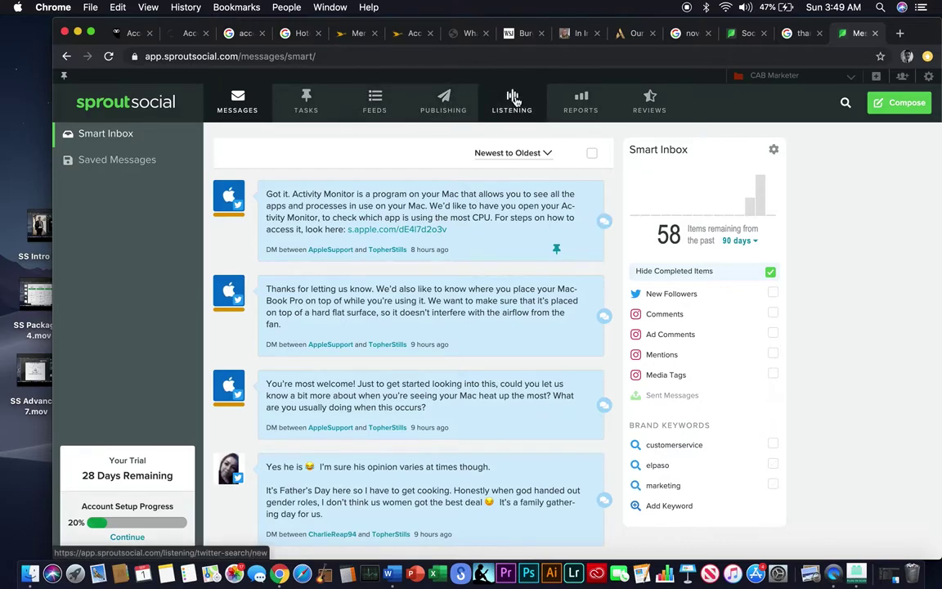
Open the Listening section's Twitter Search page and view the keyword suggestions for a new search.
click(517, 101)
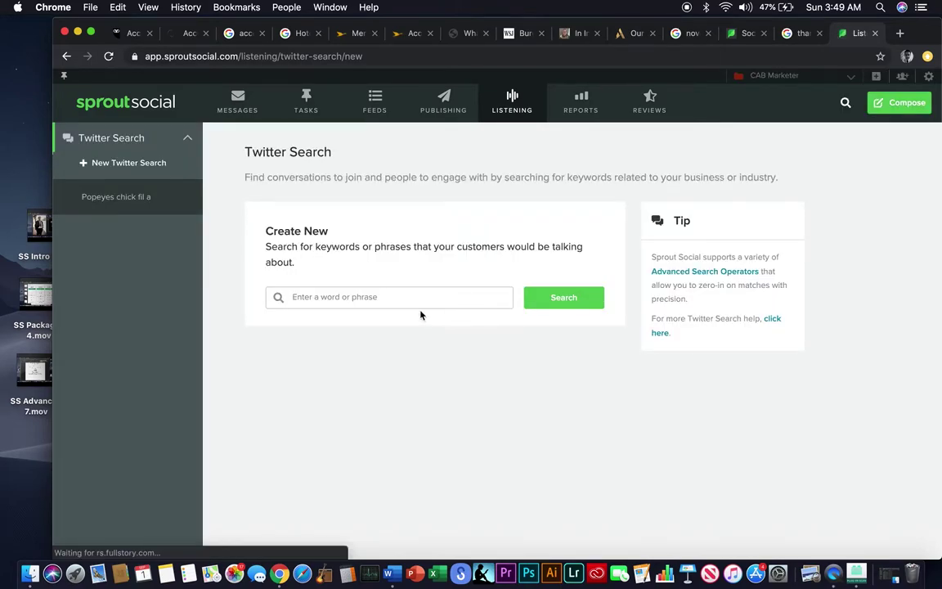
click(406, 296)
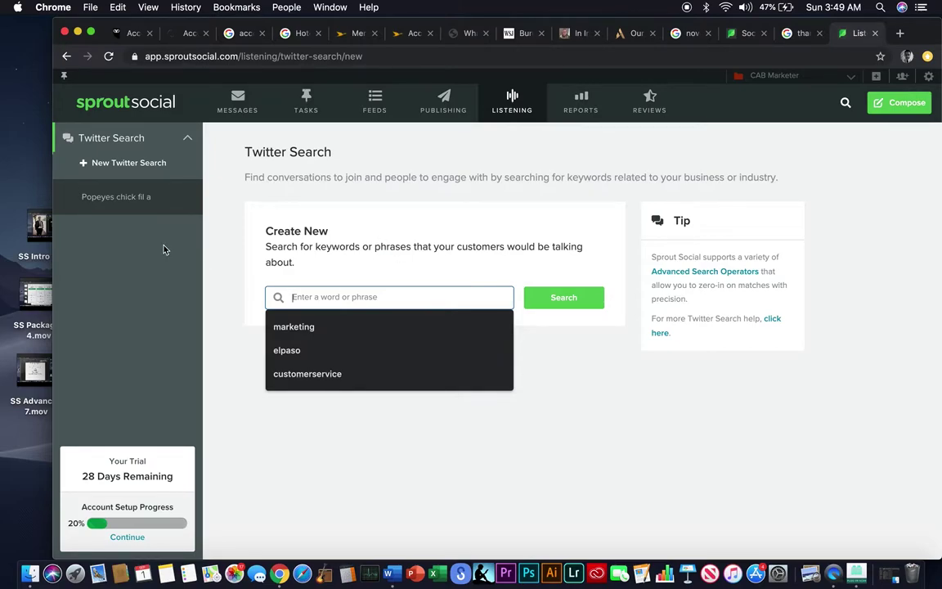
click(122, 229)
Open the saved Twitter search "Popeyes chick fil a" and read through the matching tweets.
click(116, 197)
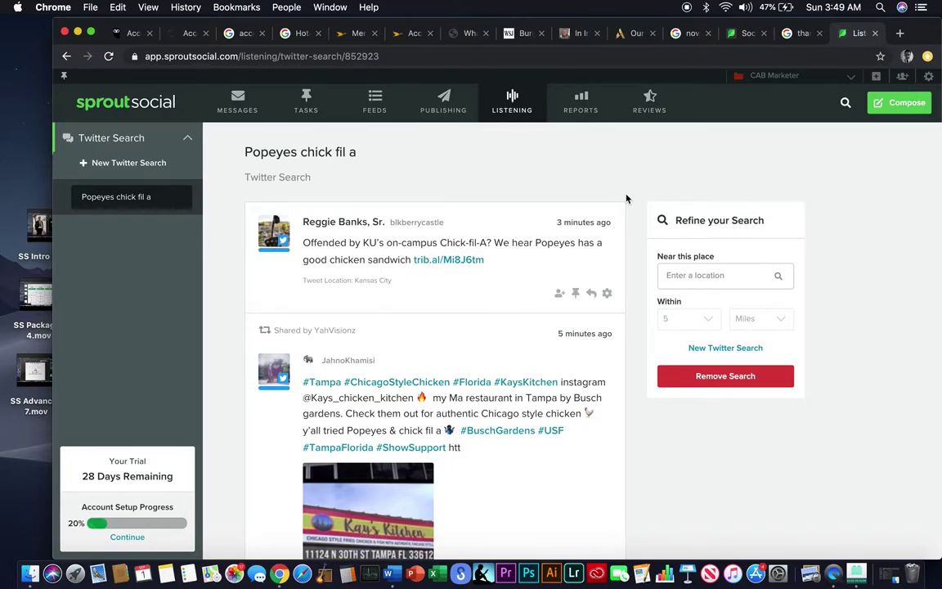
scroll(637, 231, down, 1)
scroll(636, 240, up, 1)
scroll(637, 246, down, 5)
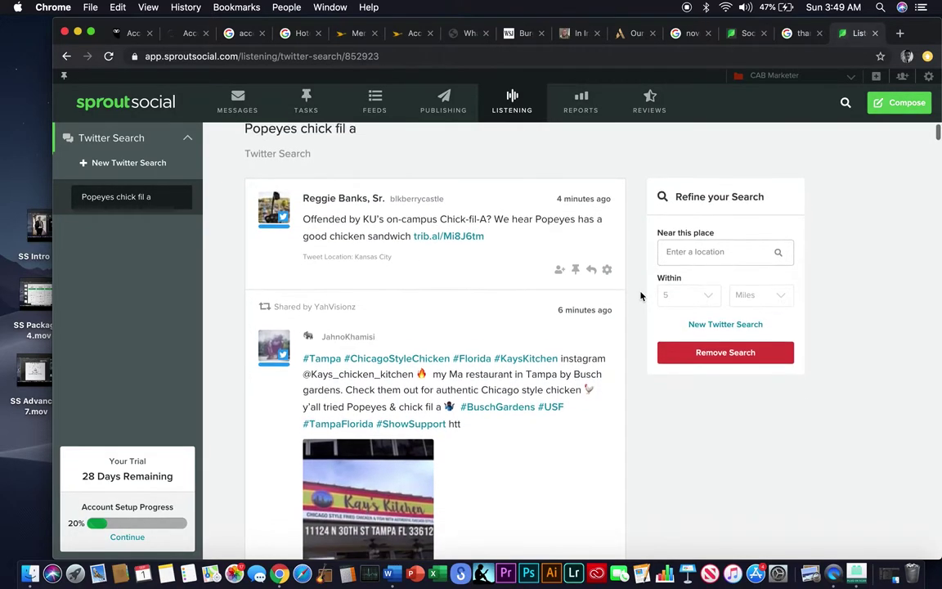
scroll(642, 310, down, 4)
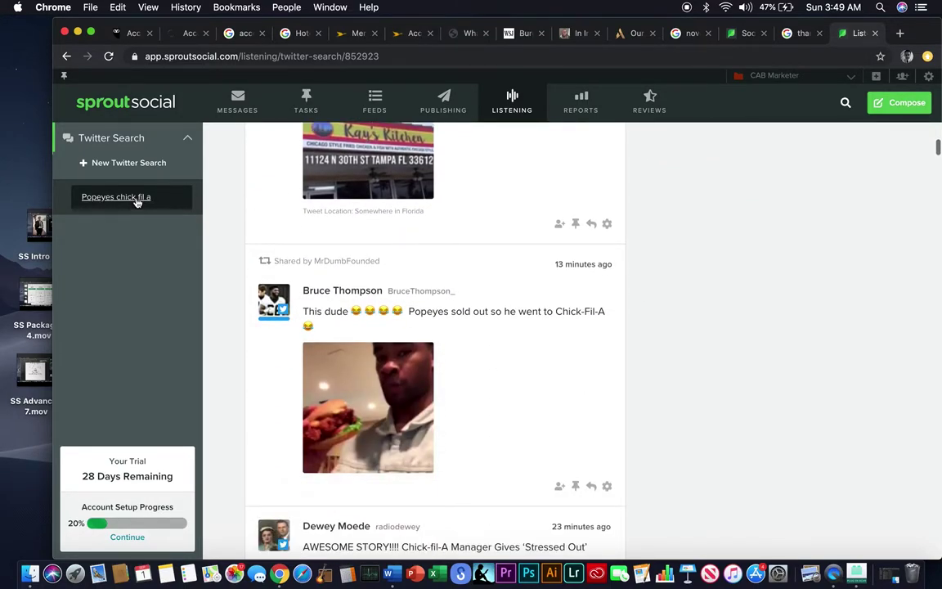
scroll(662, 362, down, 3)
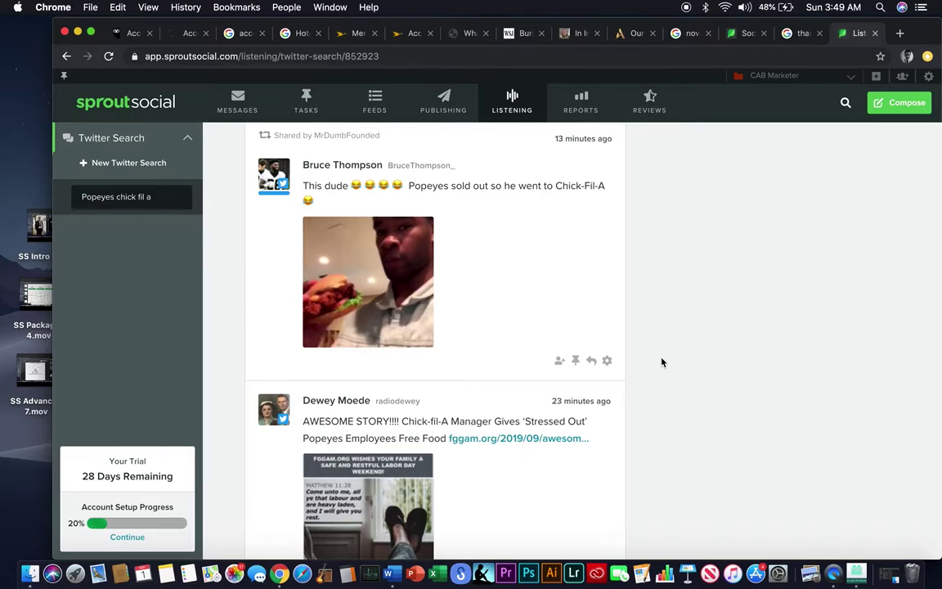
scroll(683, 374, down, 2)
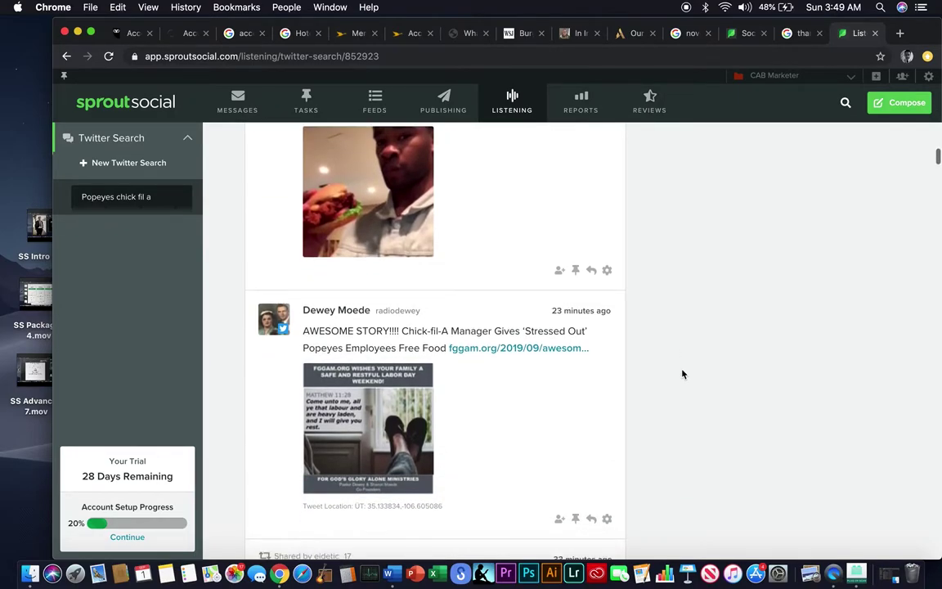
scroll(683, 374, up, 10)
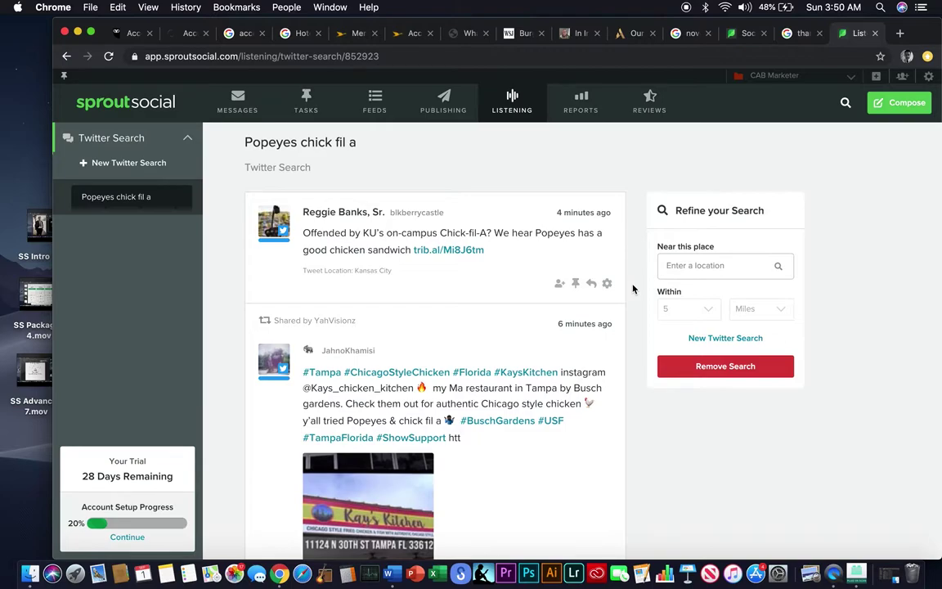
View the new Twitter search form, then return to the saved "Popeyes chick fil a" search and browse further down its tweets.
click(148, 162)
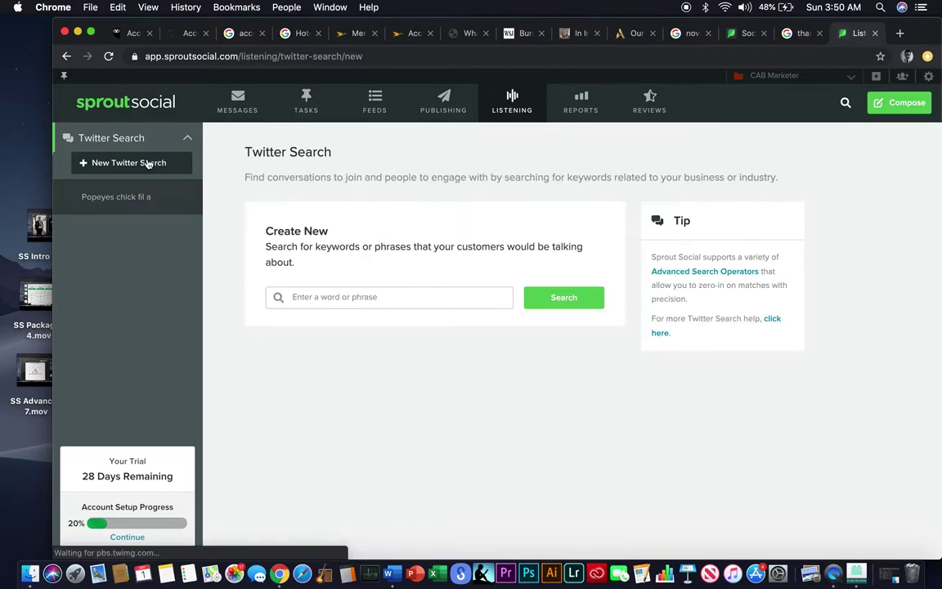
click(127, 202)
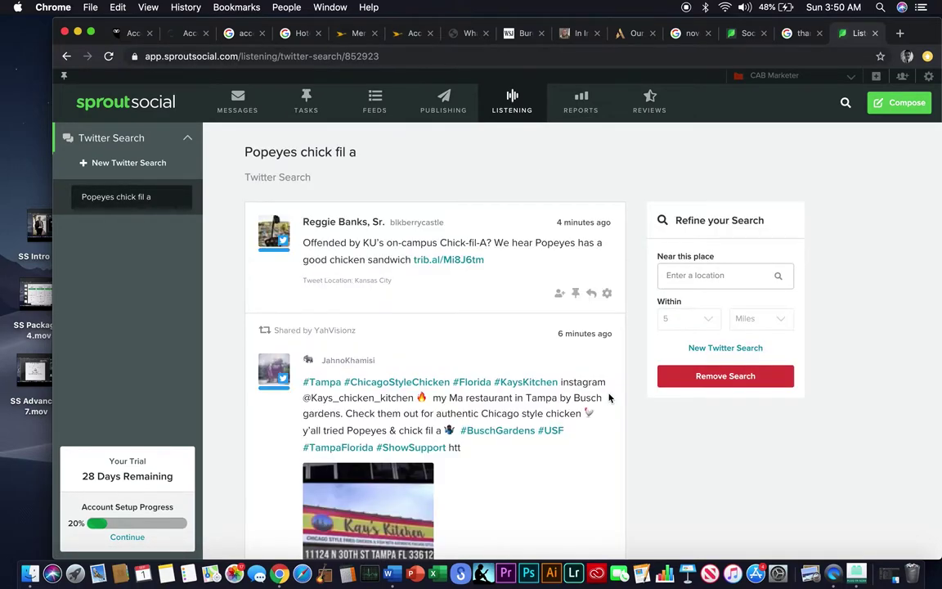
scroll(659, 419, down, 8)
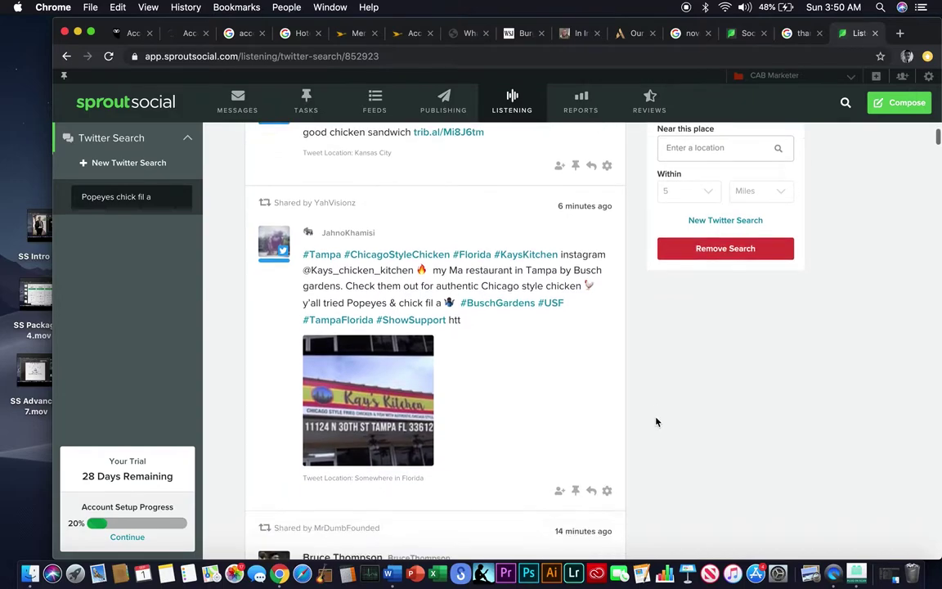
scroll(670, 442, down, 3)
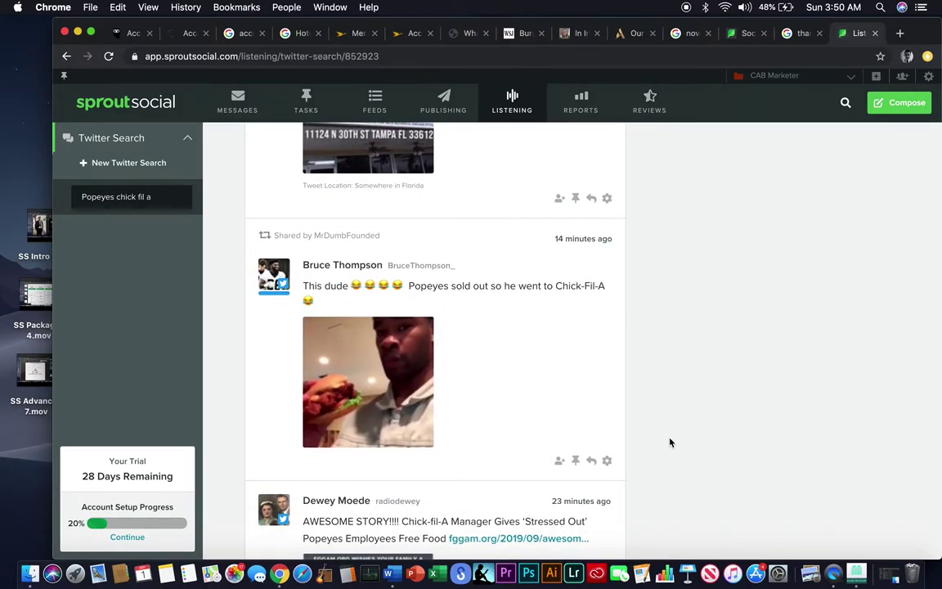
scroll(670, 443, down, 20)
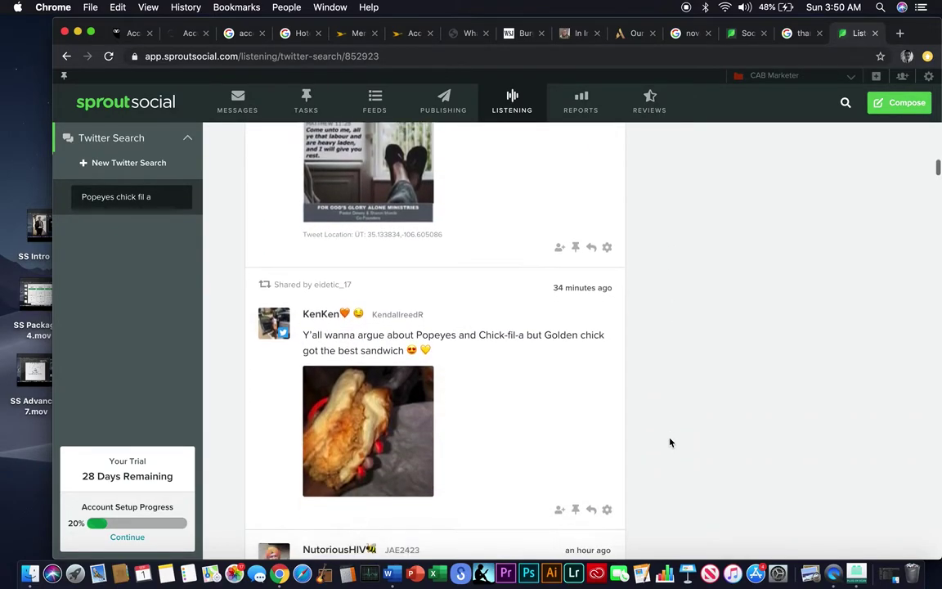
scroll(670, 443, down, 15)
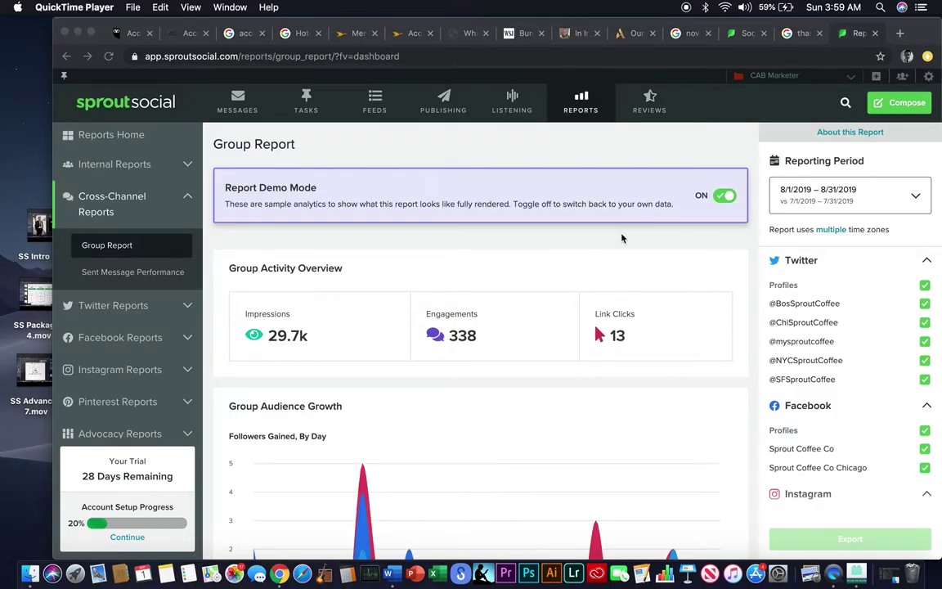
Examine the cross-channel Group Report's sample activity overview, audience growth, and sent and received message metrics.
scroll(633, 276, down, 1)
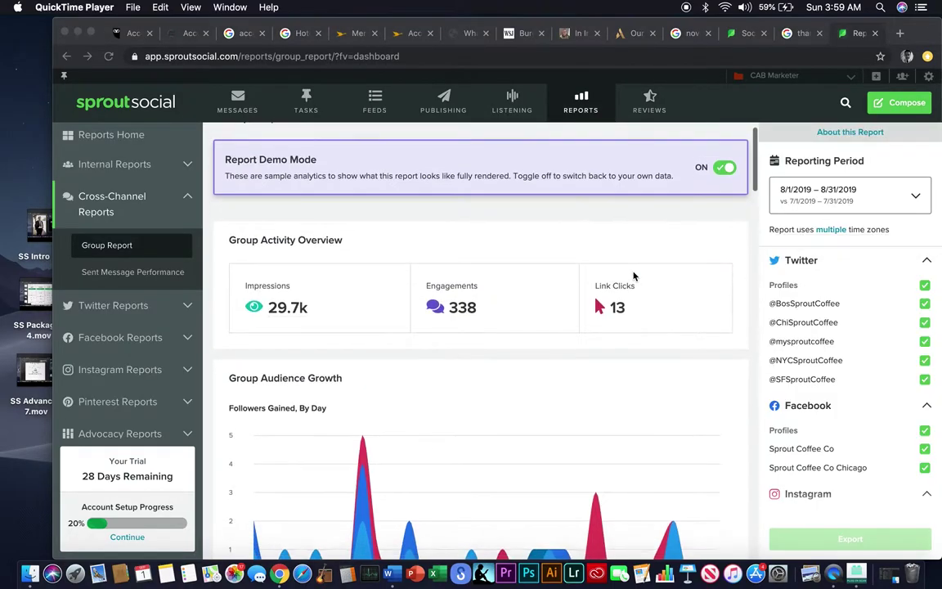
scroll(634, 217, up, 1)
scroll(648, 327, down, 5)
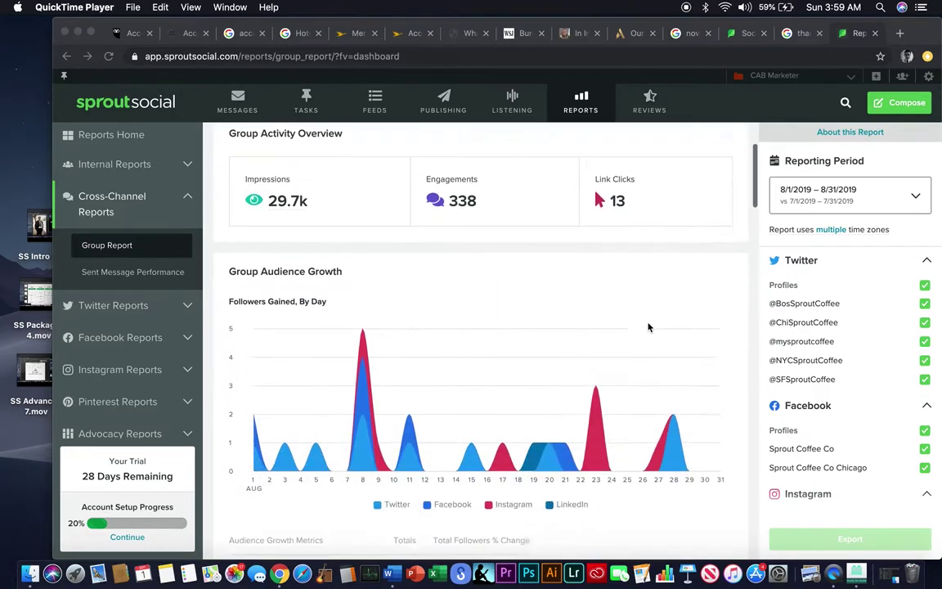
scroll(648, 327, down, 1)
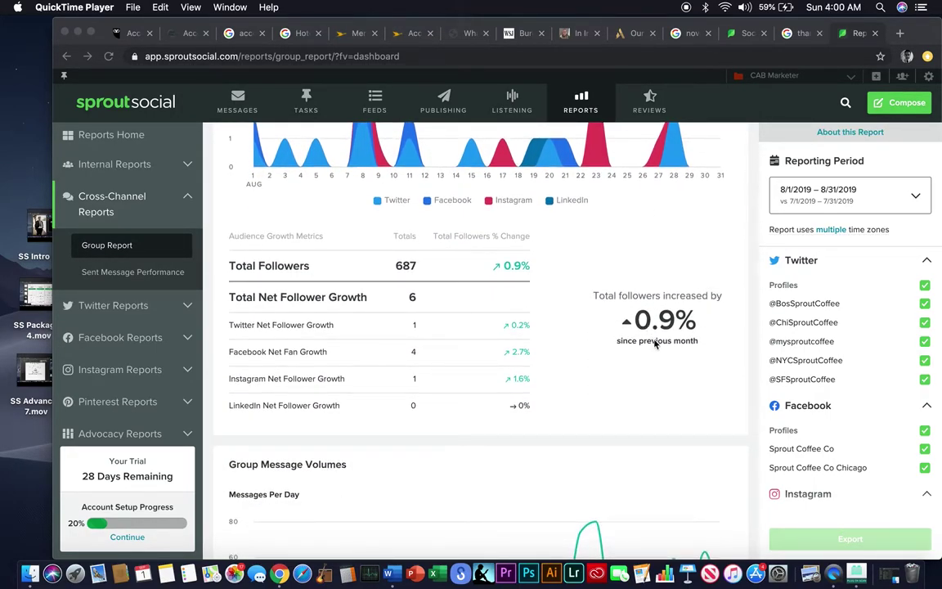
scroll(654, 339, down, 3)
scroll(654, 344, down, 8)
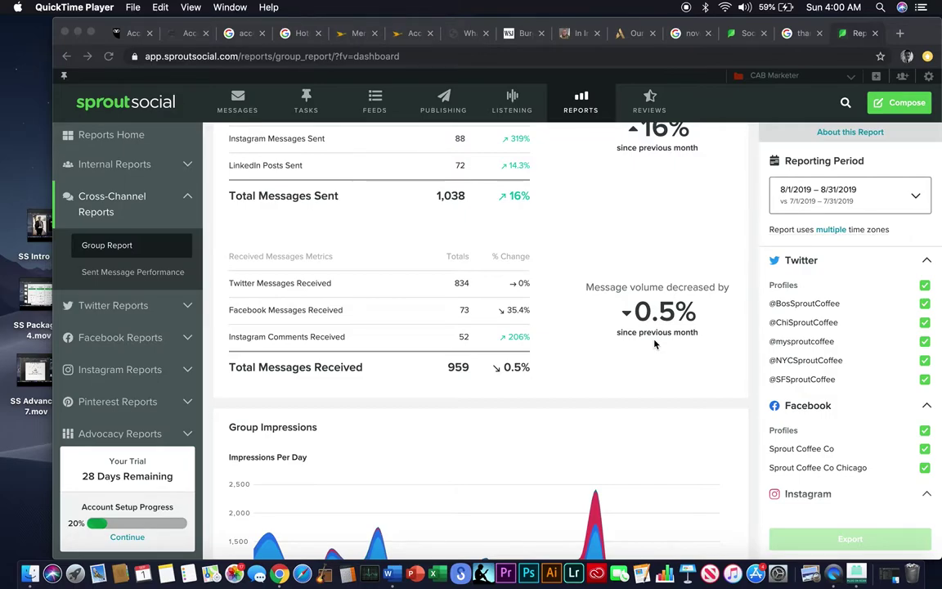
scroll(654, 343, up, 10)
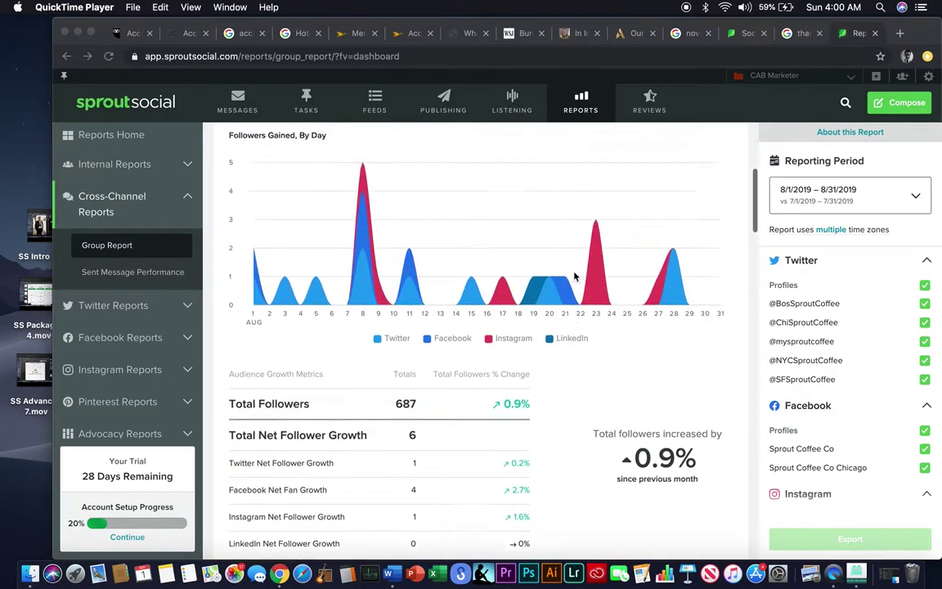
scroll(574, 277, up, 5)
scroll(574, 276, down, 6)
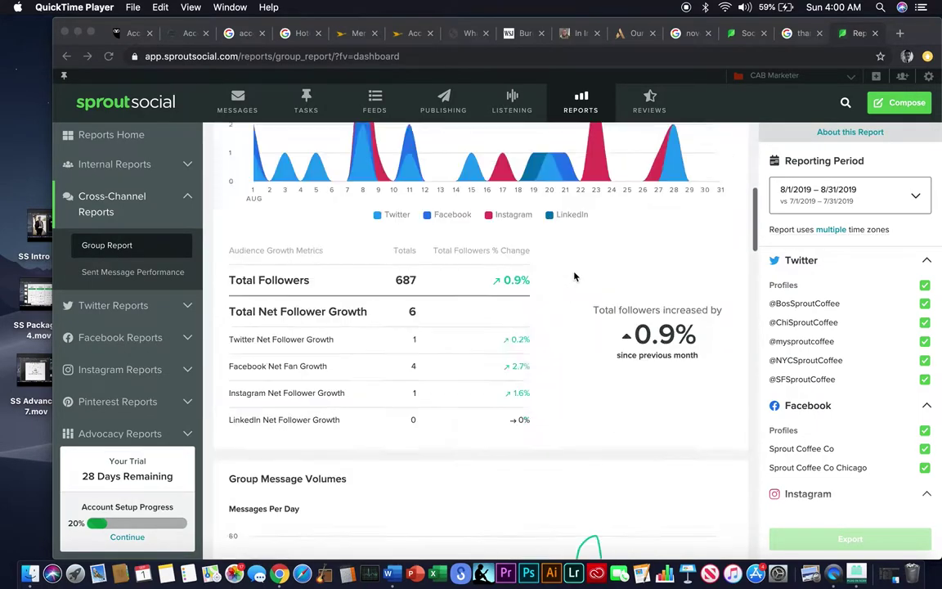
scroll(574, 276, down, 8)
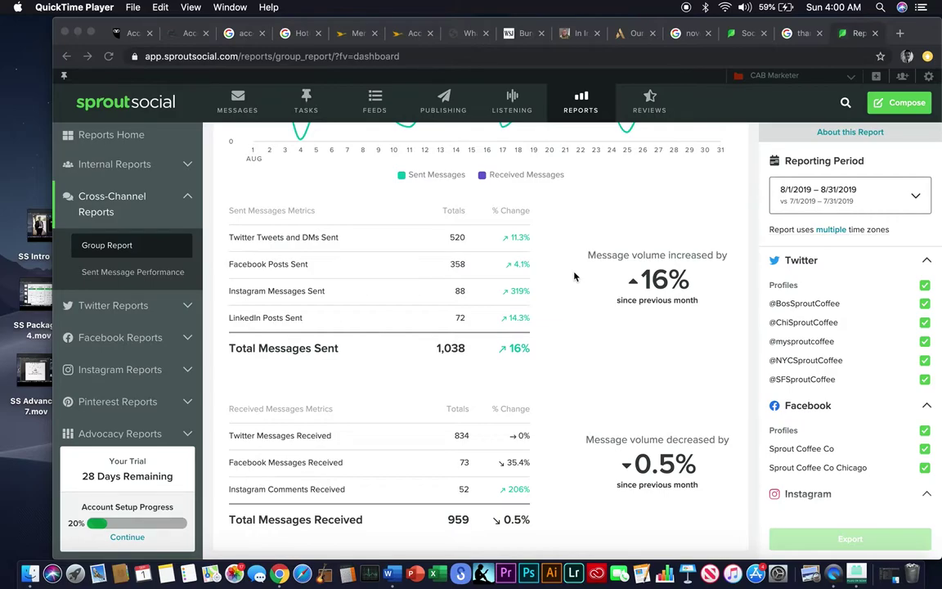
scroll(574, 276, down, 1)
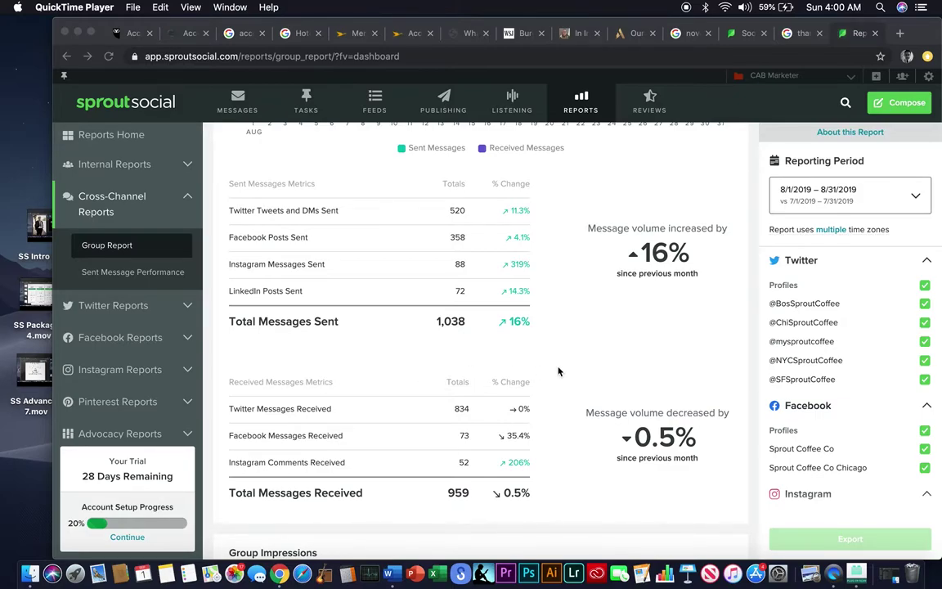
scroll(559, 371, up, 10)
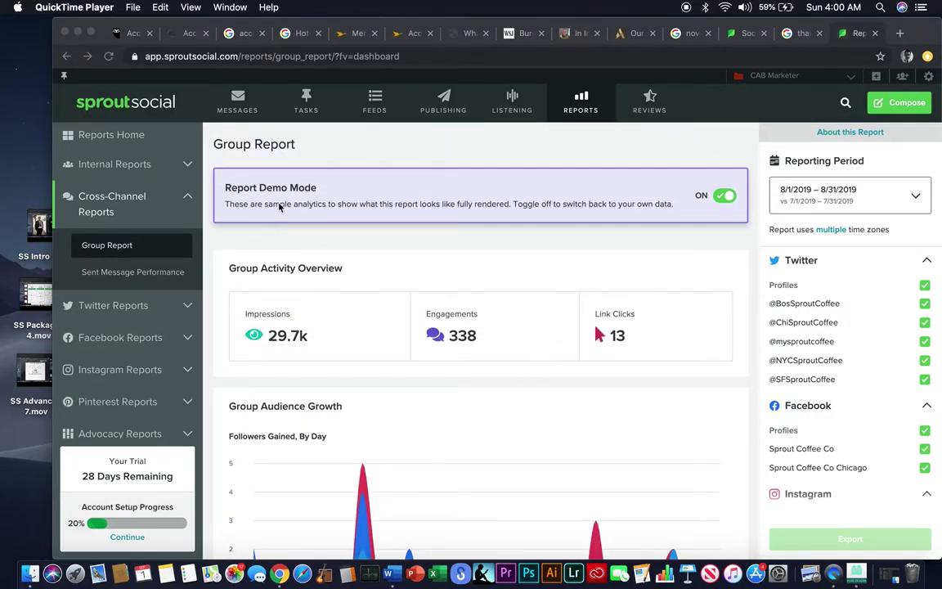
scroll(469, 417, down, 15)
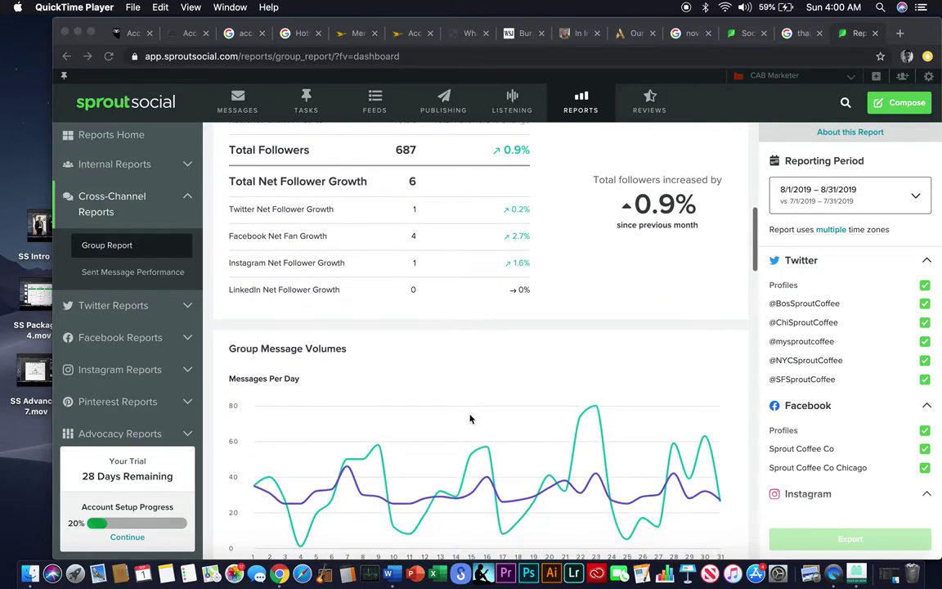
Compare the Group Report's messages-per-day chart with the sent and received message metrics for each social network.
scroll(470, 419, down, 5)
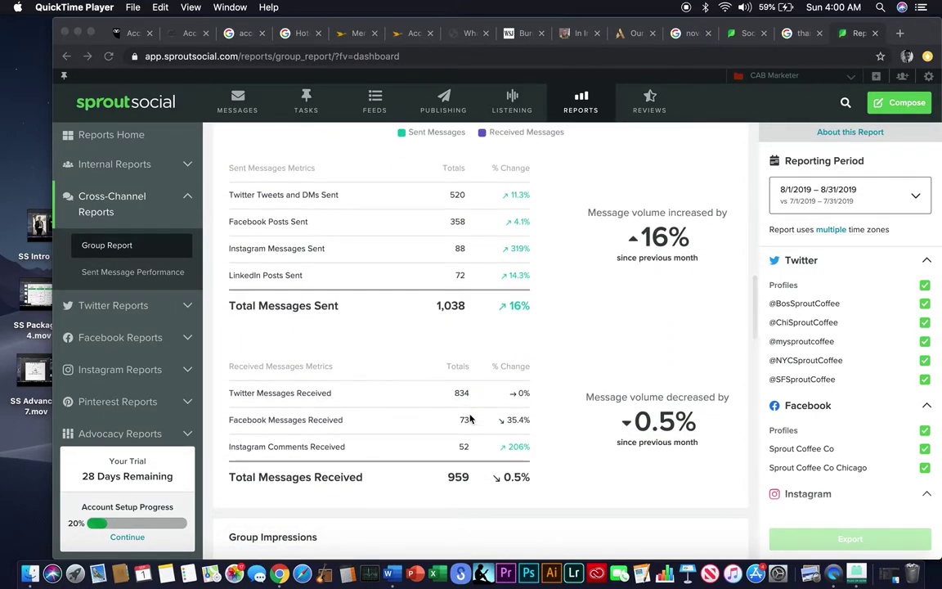
scroll(470, 417, up, 1)
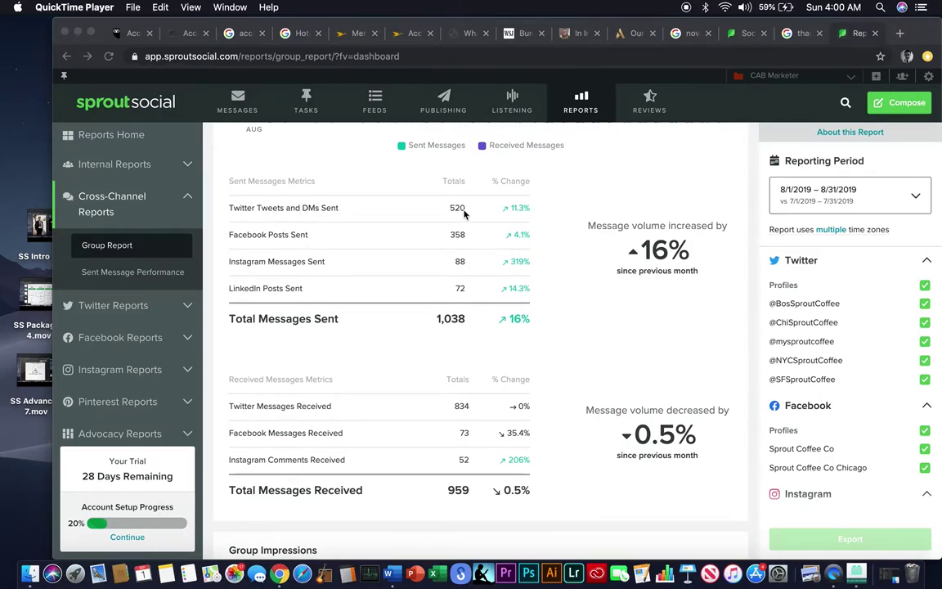
scroll(597, 217, up, 3)
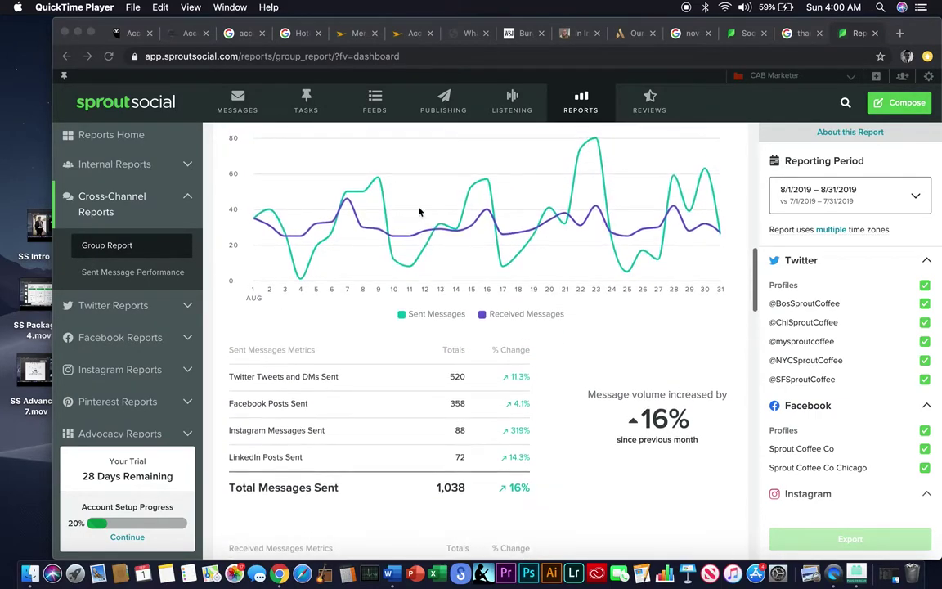
scroll(552, 298, down, 6)
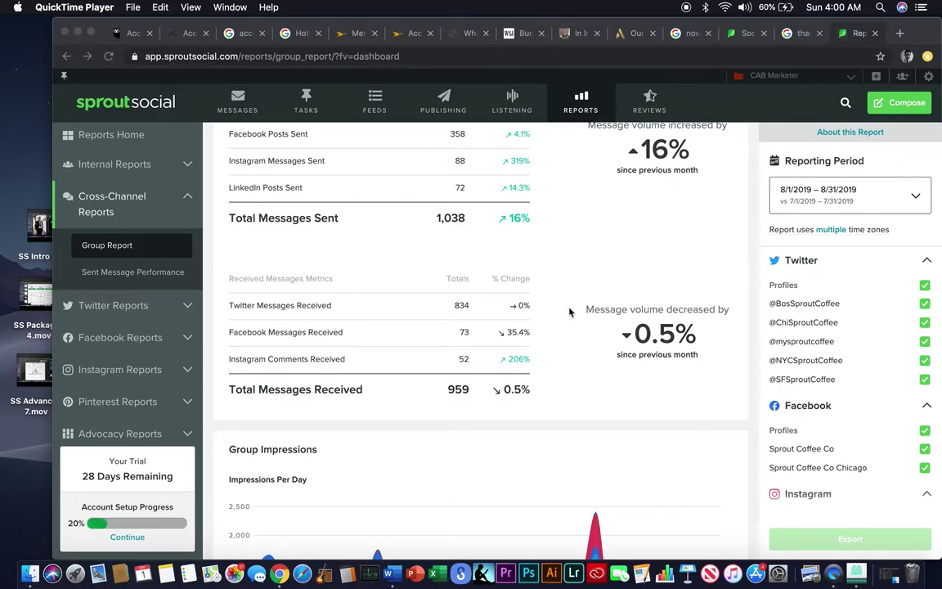
scroll(568, 310, up, 2)
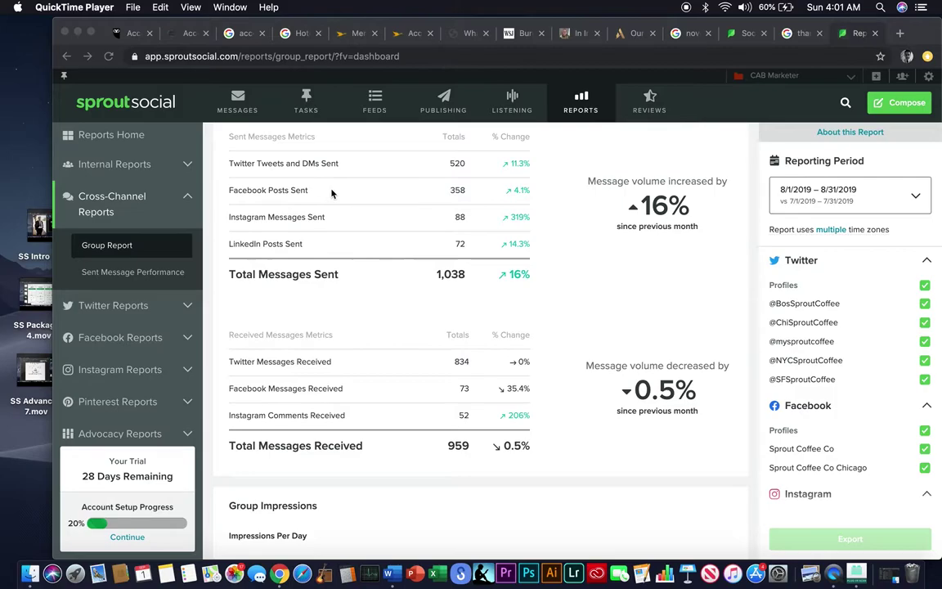
scroll(579, 219, down, 2)
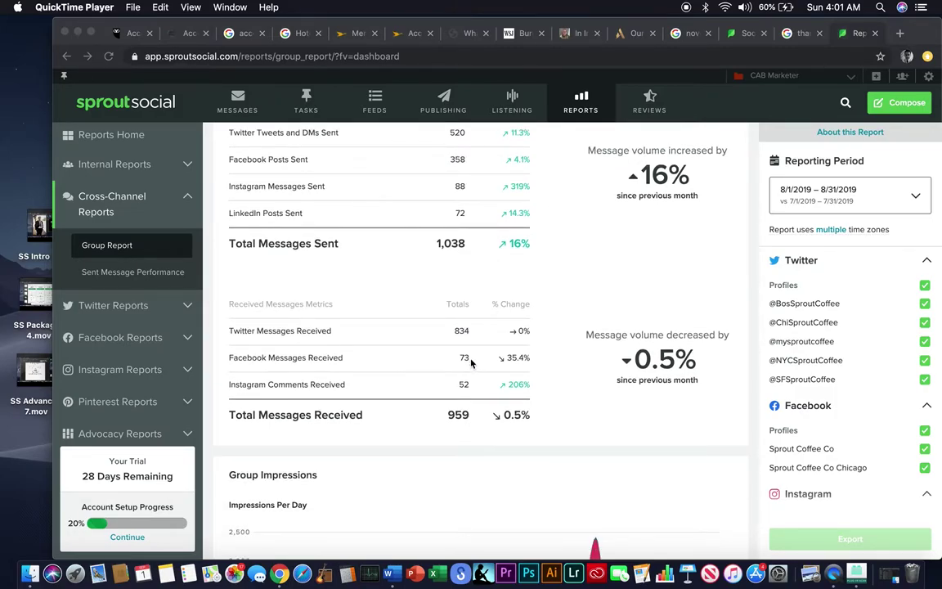
scroll(564, 330, up, 4)
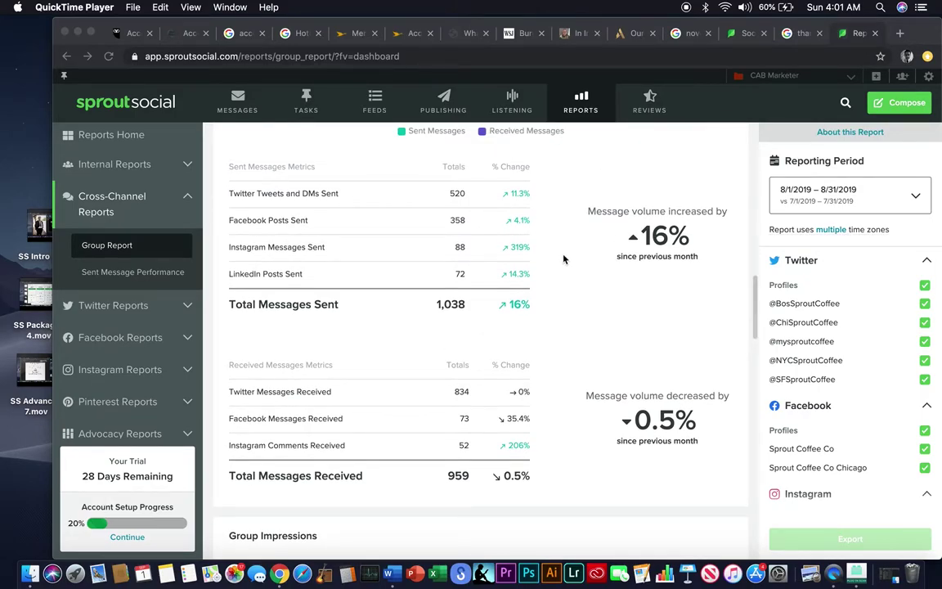
scroll(605, 296, up, 2)
scroll(605, 297, up, 8)
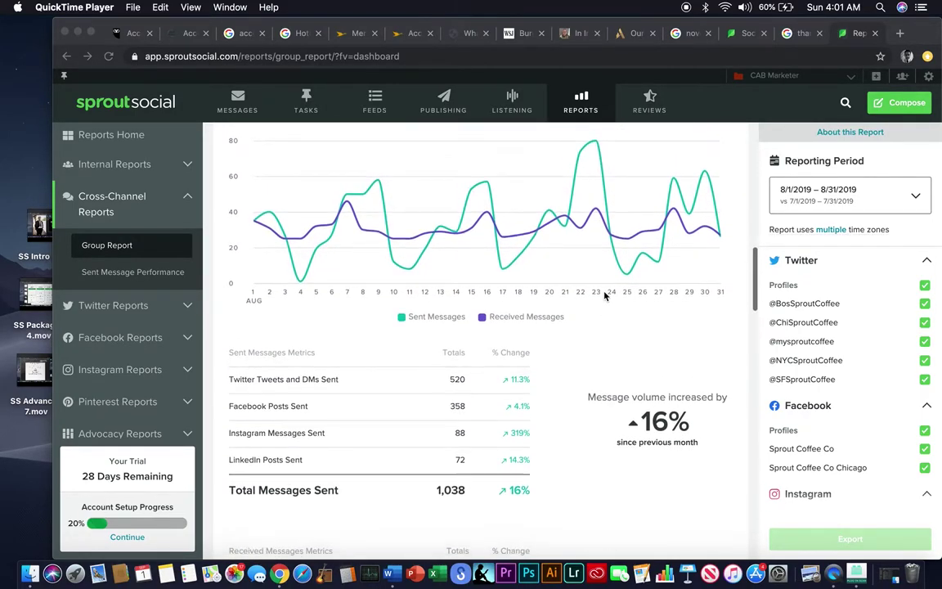
scroll(604, 296, down, 10)
scroll(490, 253, up, 5)
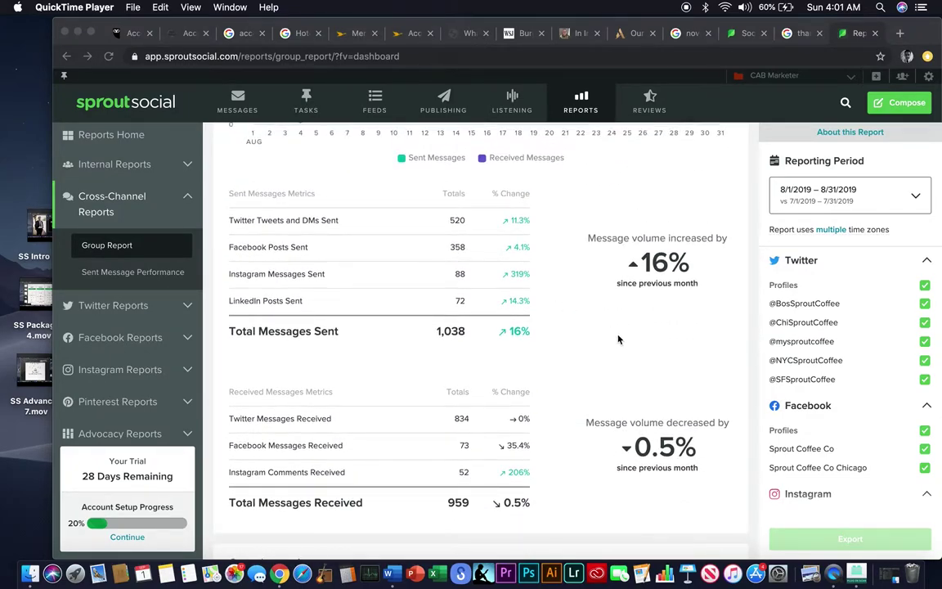
Examine the Group Report's impressions and engagement charts, their per-network metrics, and the group stats by profile or page.
scroll(610, 422, down, 10)
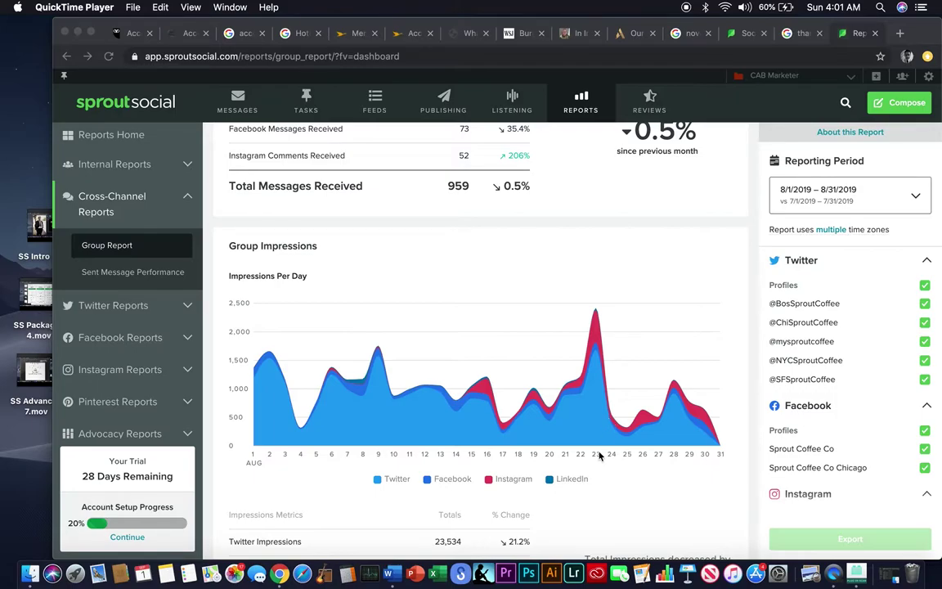
scroll(599, 454, down, 9)
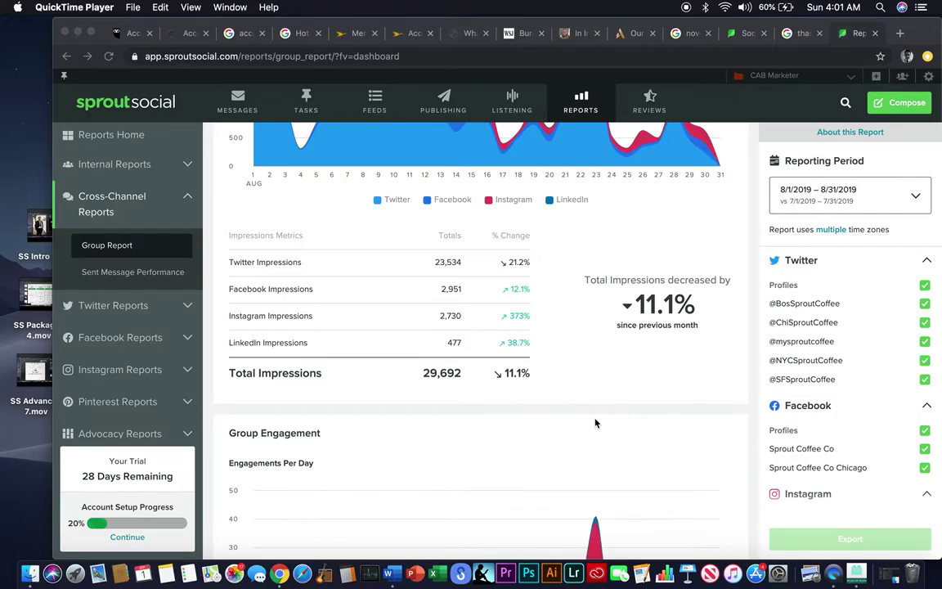
scroll(596, 423, down, 2)
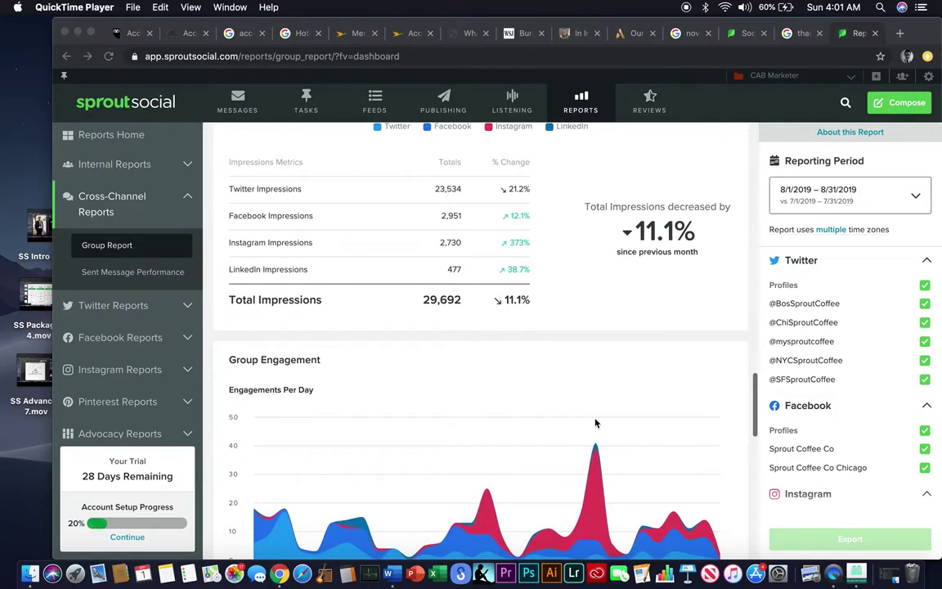
scroll(595, 423, down, 5)
scroll(596, 423, down, 10)
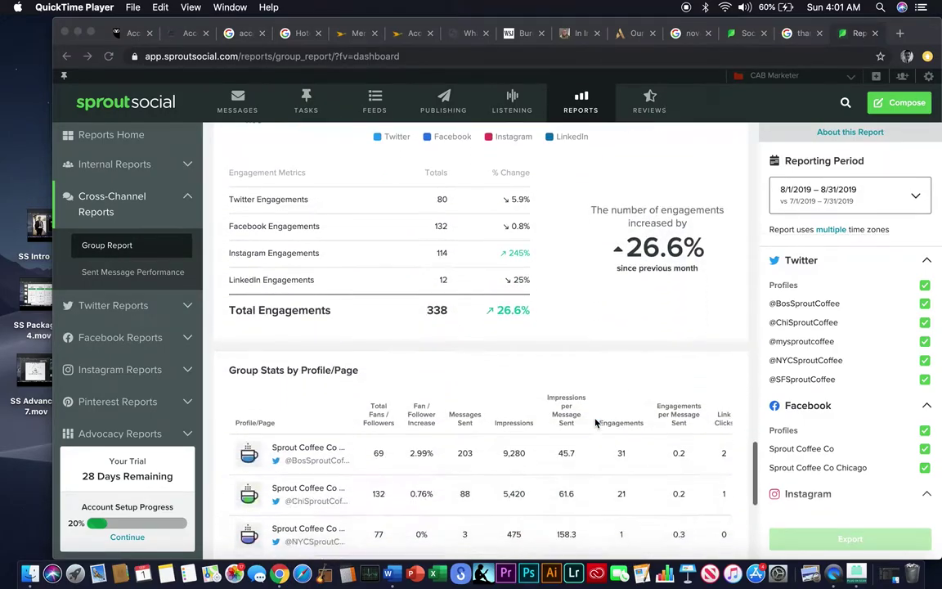
Review the Group Report's audience growth and message volume sections again, and return to the Group Activity Overview.
scroll(596, 423, up, 20)
scroll(596, 423, up, 15)
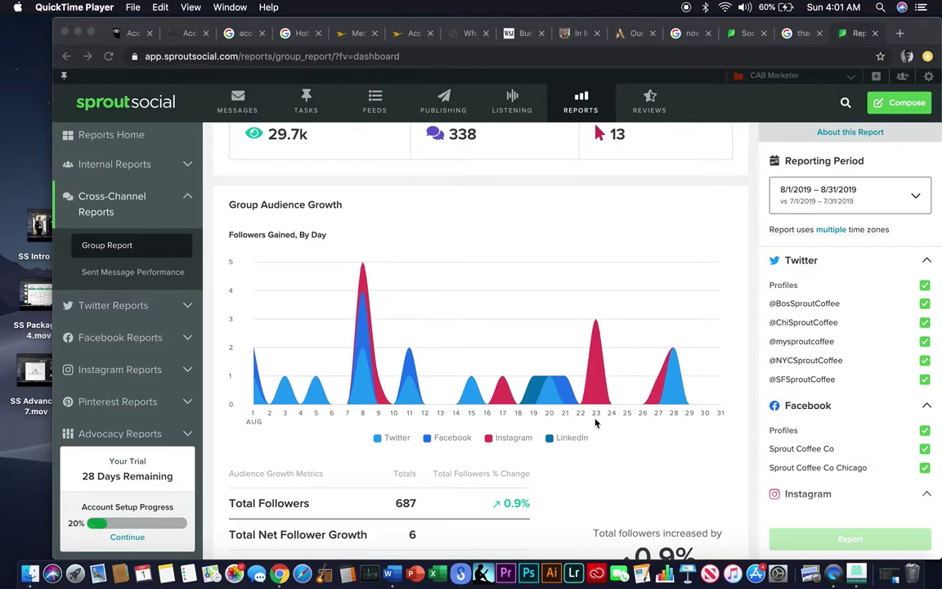
scroll(595, 423, down, 15)
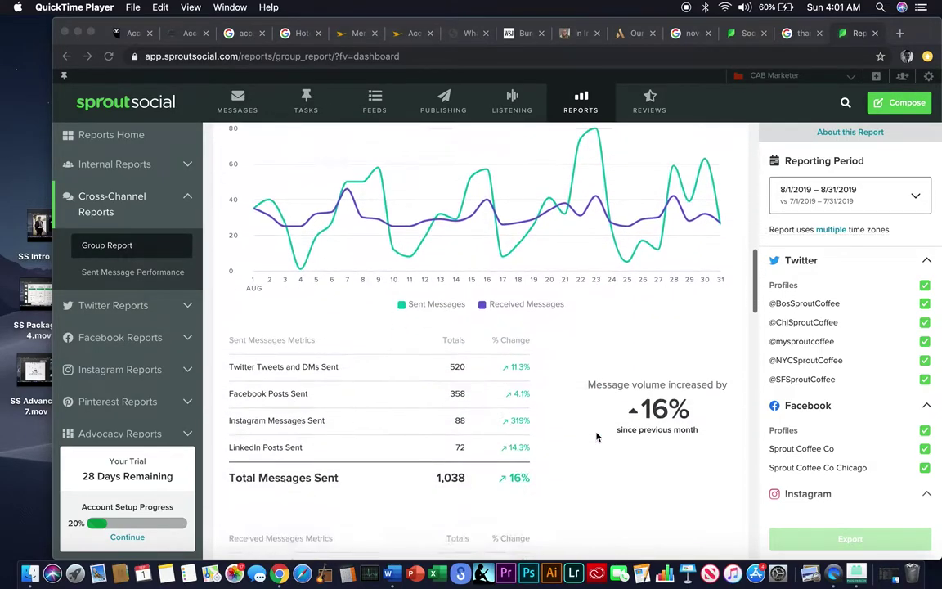
scroll(597, 438, up, 20)
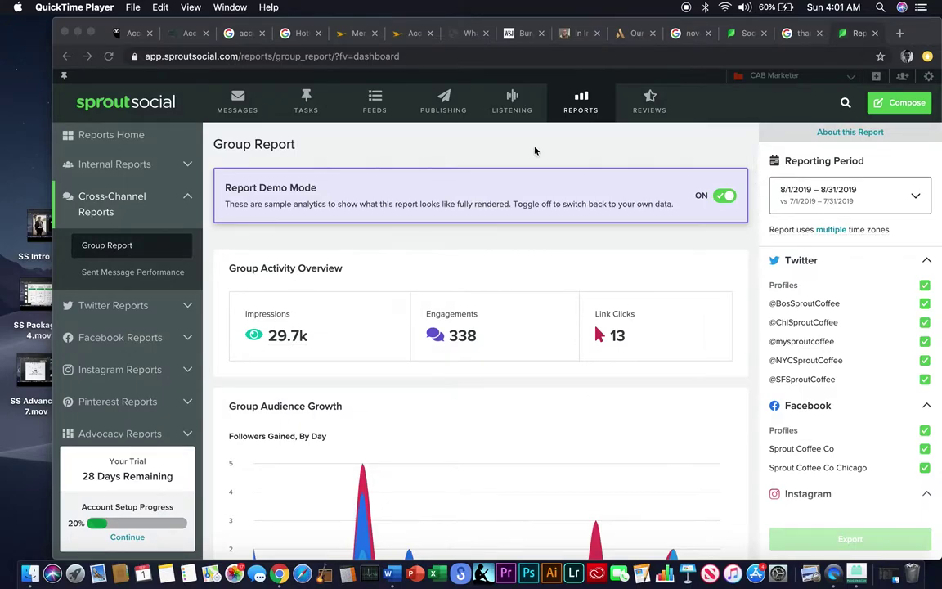
scroll(547, 446, down, 10)
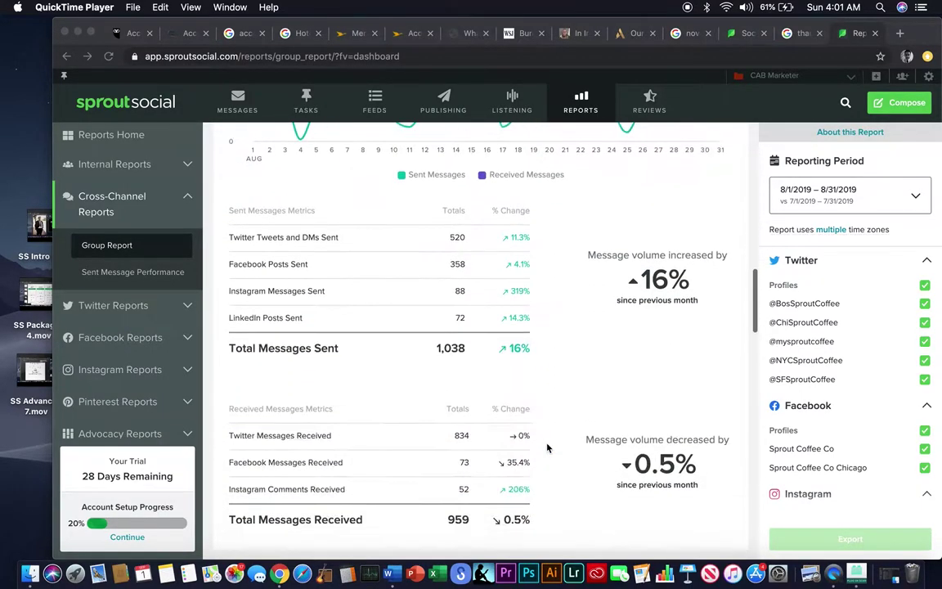
scroll(548, 447, up, 10)
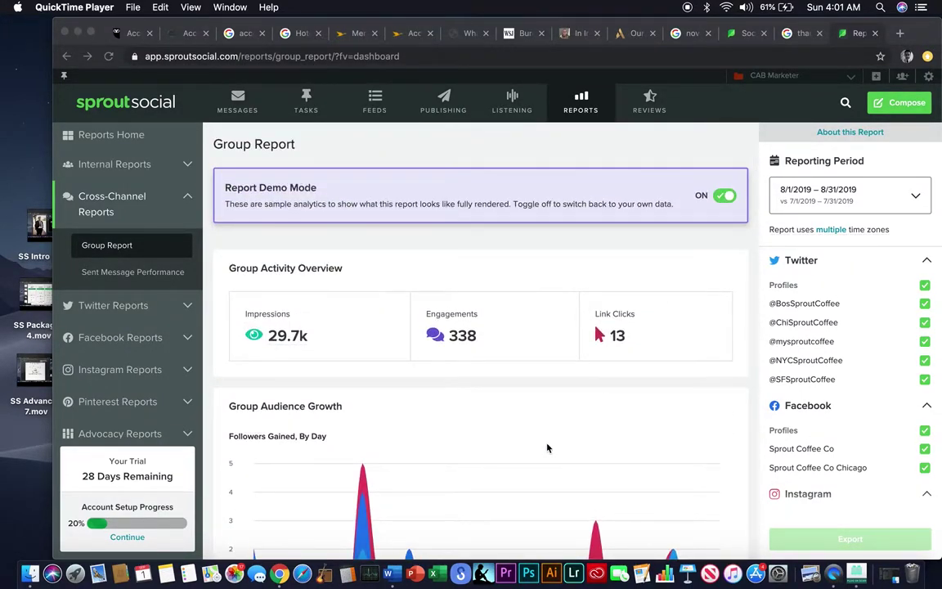